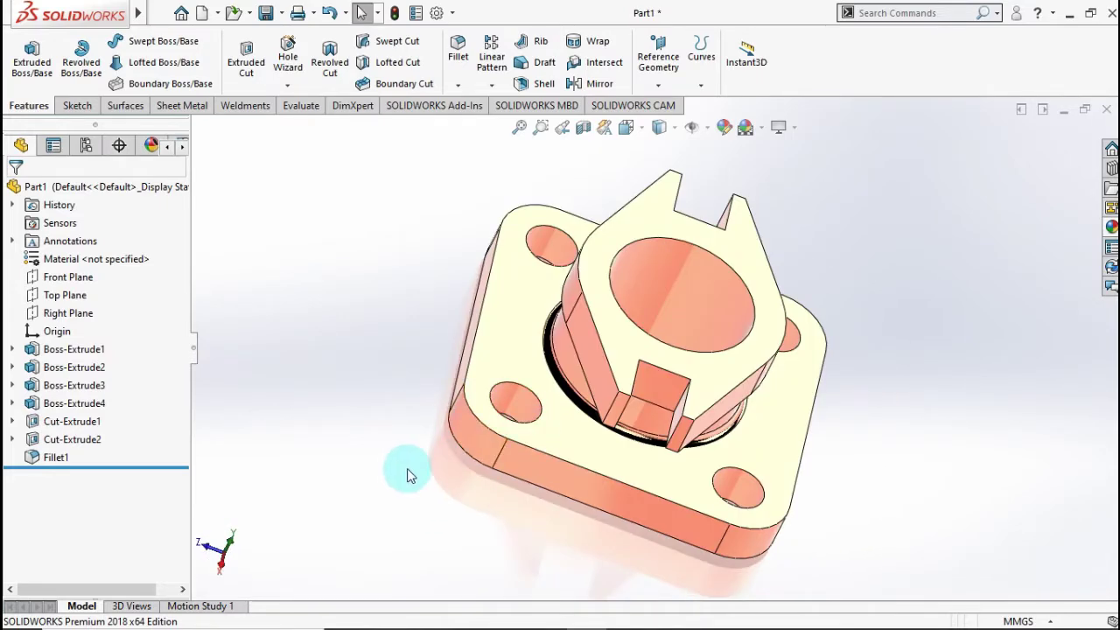
{"action": "middle_click_drag", "start_coordinate": [407, 472], "coordinate": [379, 464]}
{"action": "key", "text": "ctrl+7"}
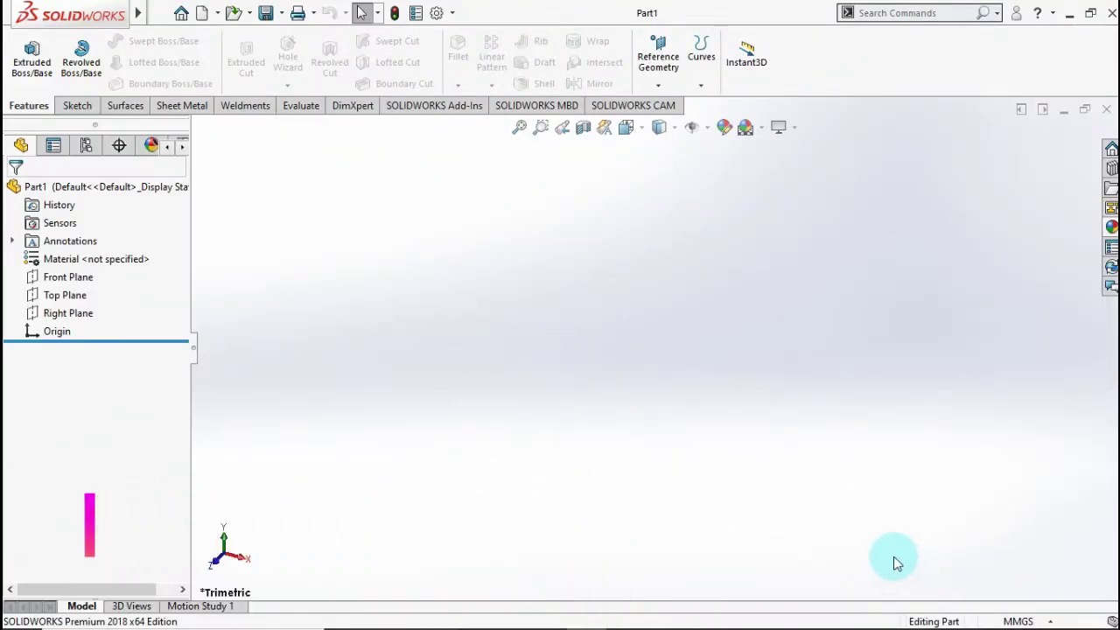
{"action": "left_click_drag", "start_coordinate": [870, 549], "coordinate": [744, 463]}
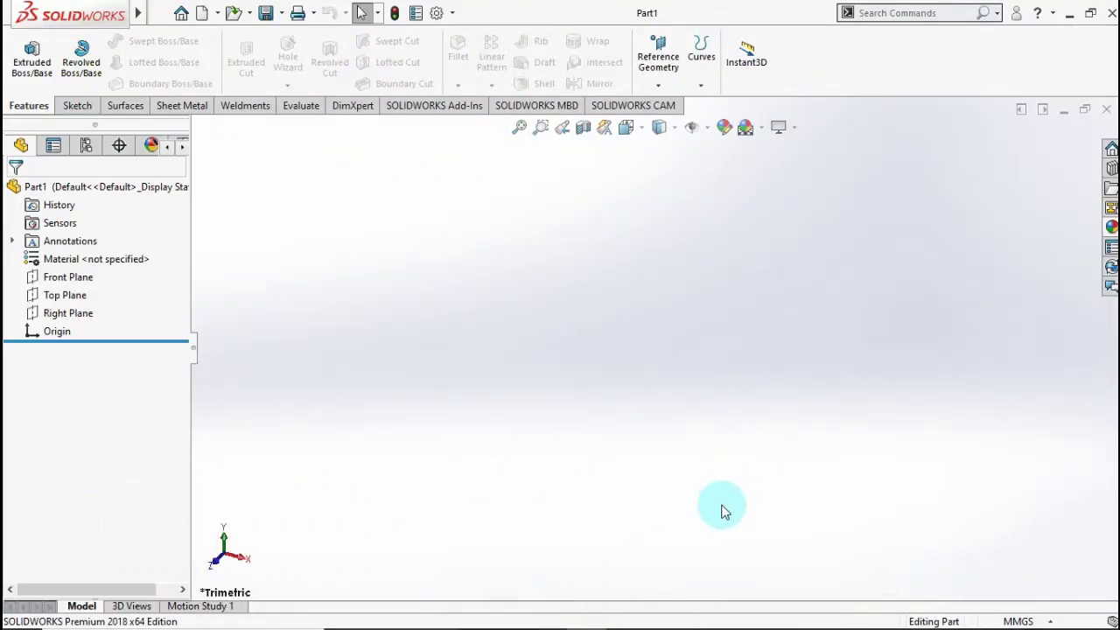
- Sketch a center rectangle at the origin on the Top Plane and dimension it 95 mm by 95 mm
{"action": "left_click", "coordinate": [77, 277]}
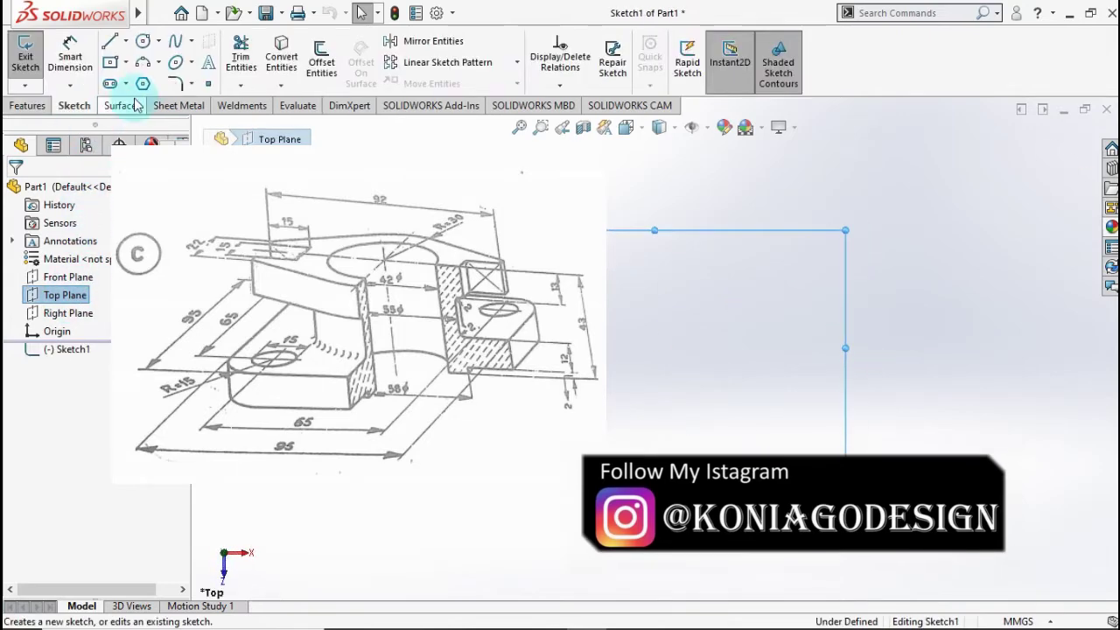
{"action": "left_click_drag", "start_coordinate": [655, 349], "coordinate": [524, 256]}
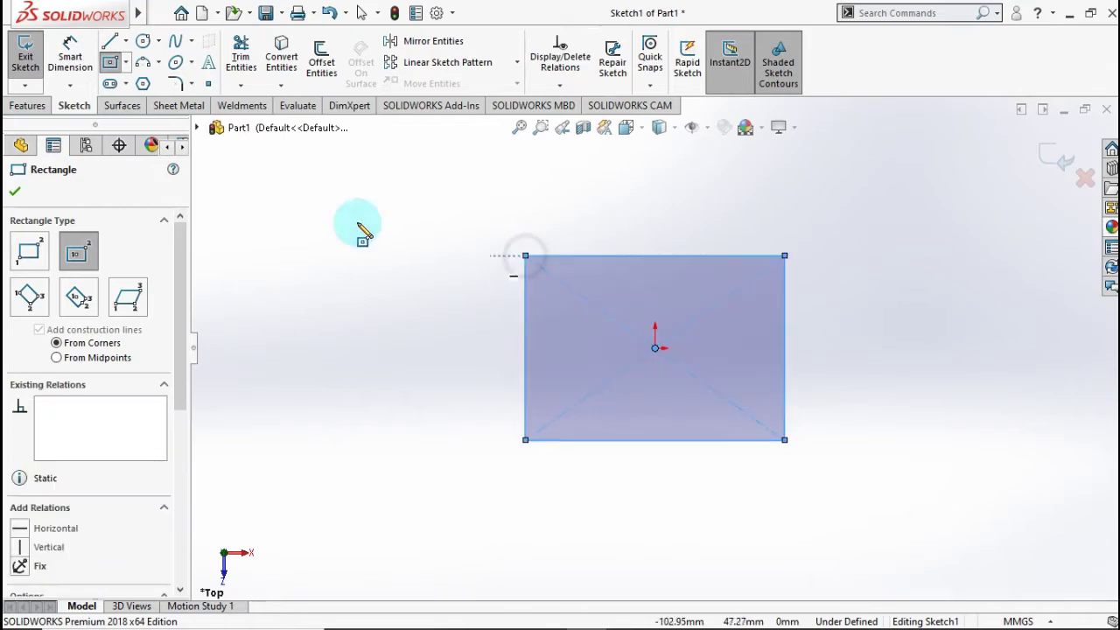
{"action": "left_click", "coordinate": [72, 56]}
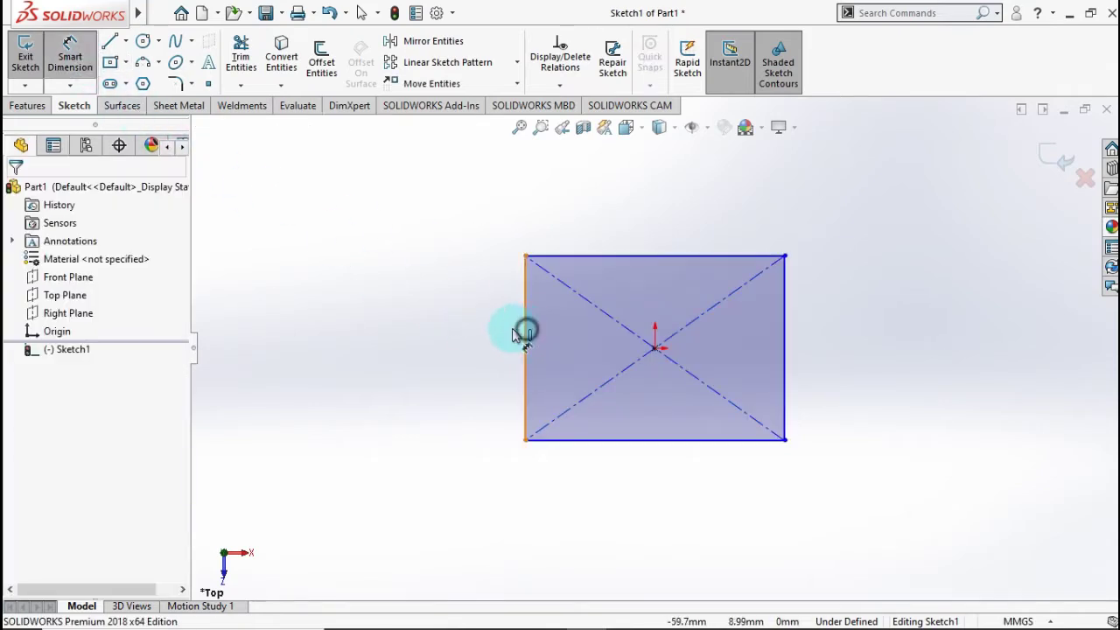
{"action": "left_click", "coordinate": [452, 331]}
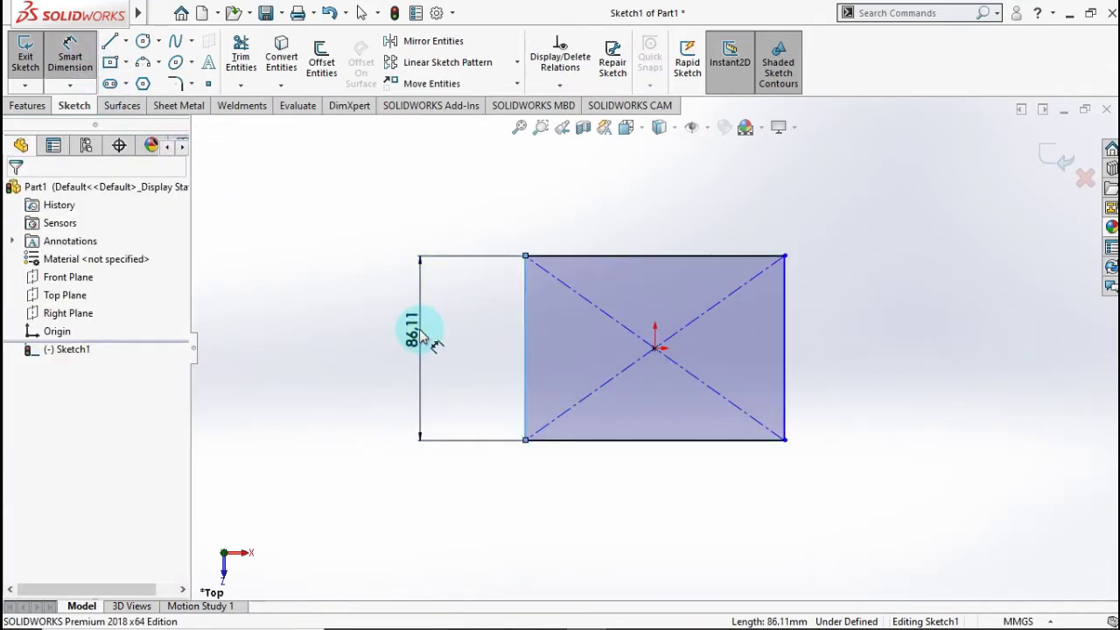
{"action": "left_click", "coordinate": [419, 332]}
{"action": "type", "text": "95"}
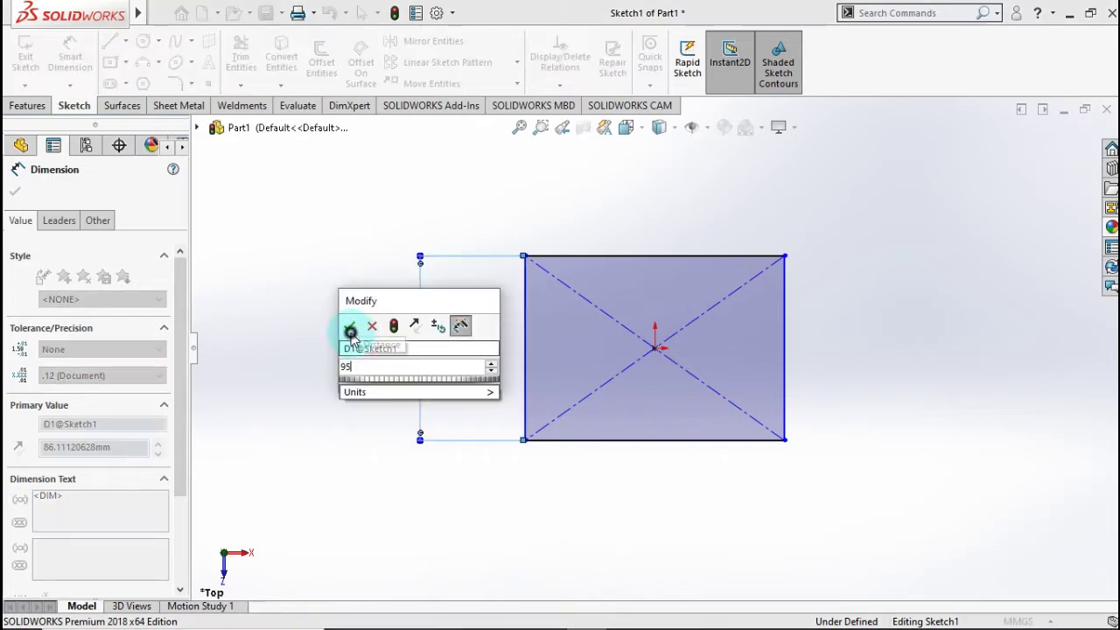
{"action": "key", "text": "Return"}
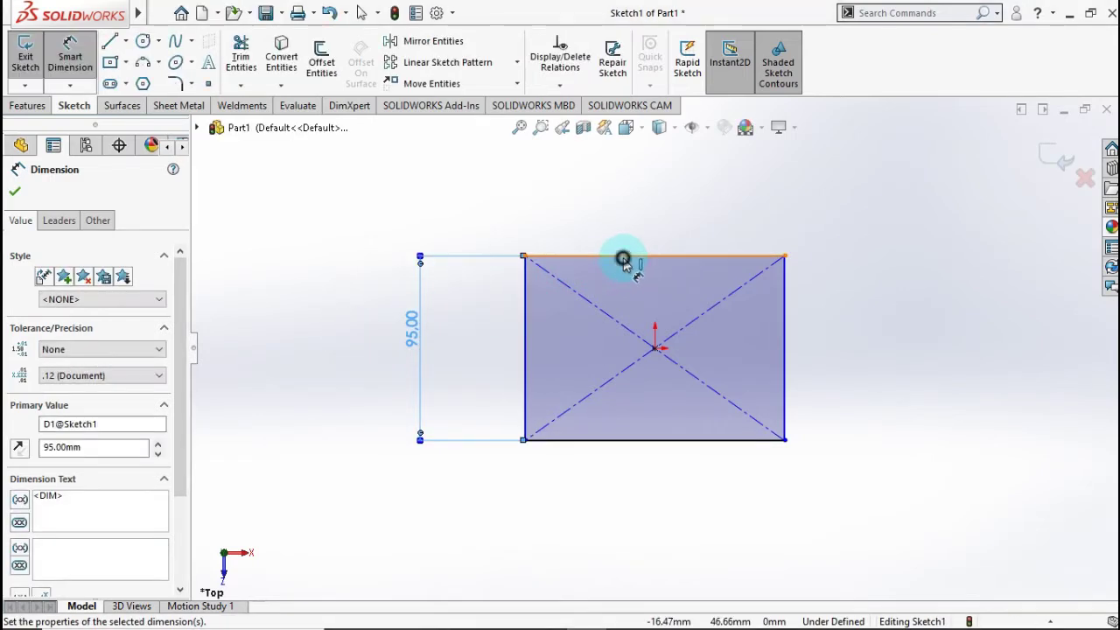
{"action": "left_click", "coordinate": [628, 248]}
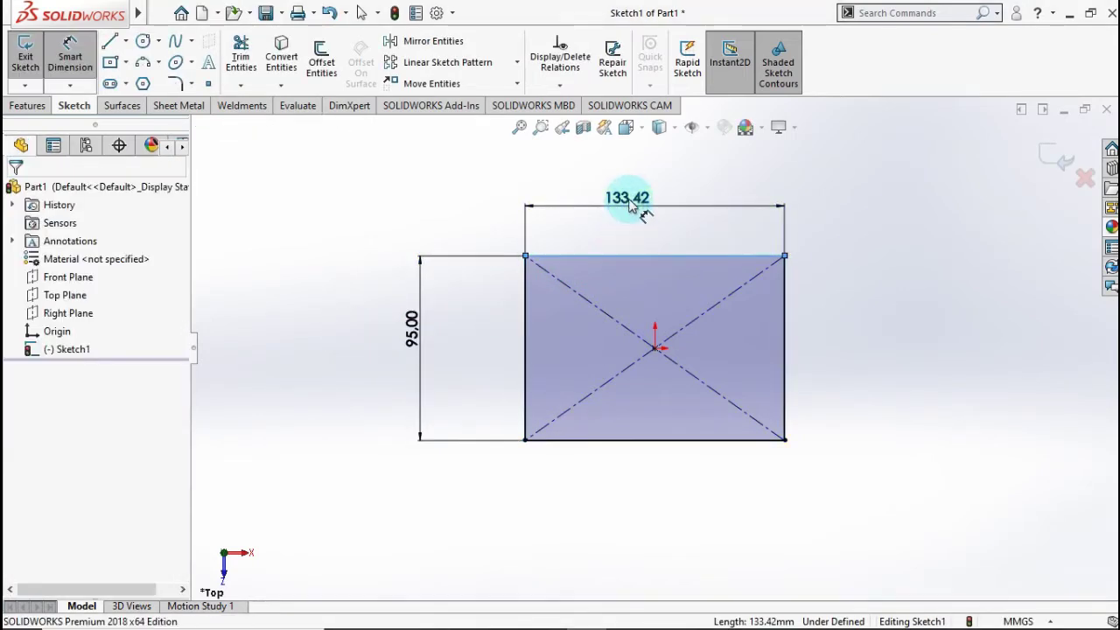
{"action": "left_click", "coordinate": [630, 203]}
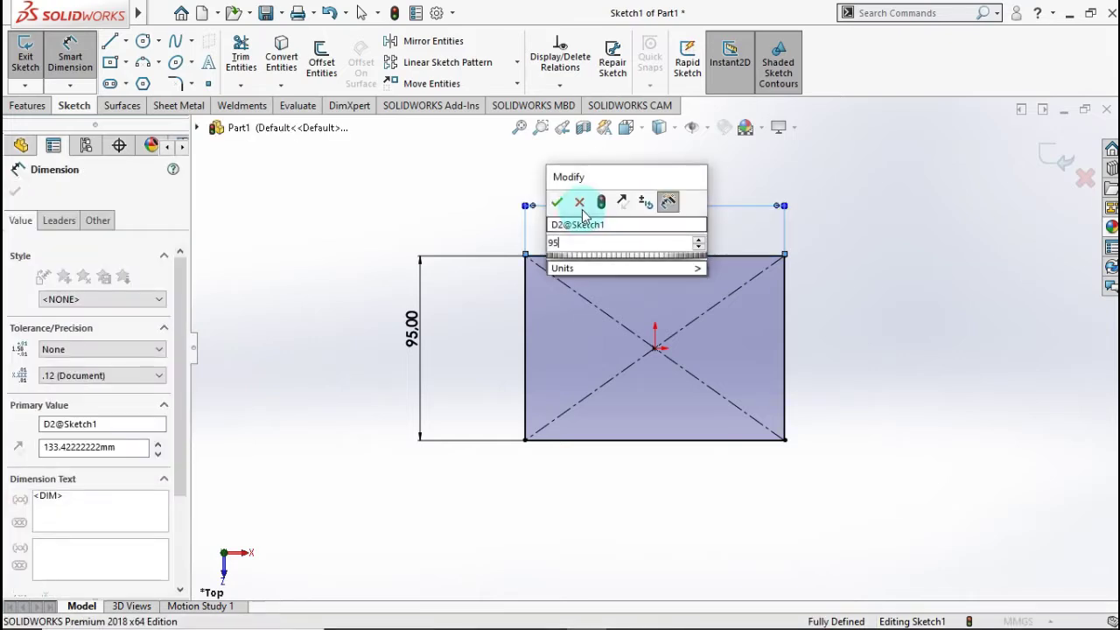
{"action": "type", "text": "95"}
{"action": "left_click", "coordinate": [556, 205]}
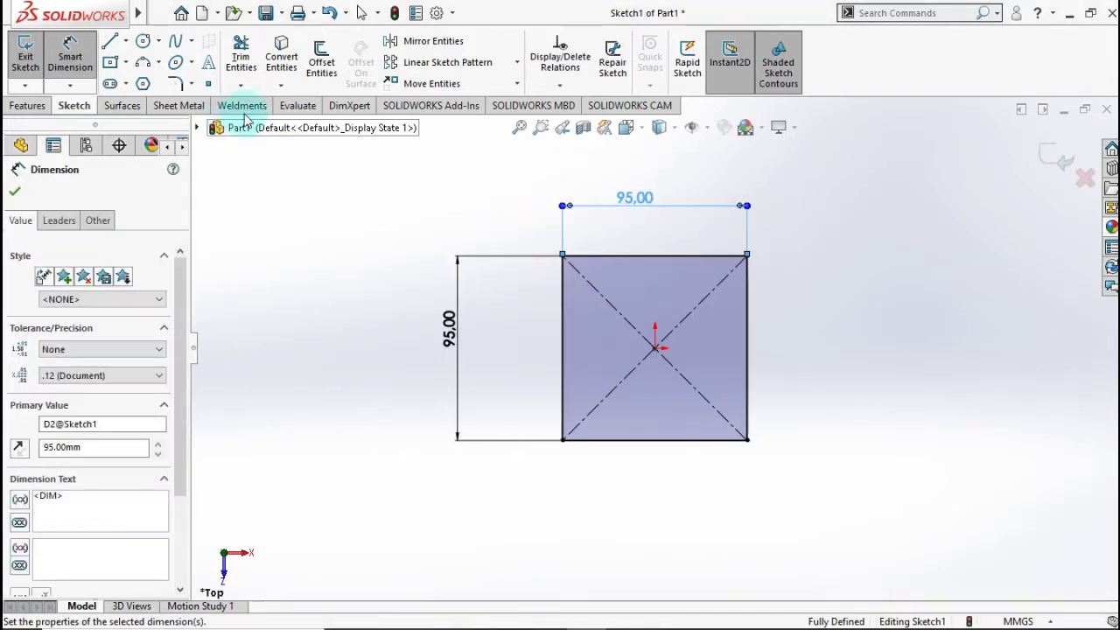
- Round all four corners of the square with 15 mm sketch fillets
{"action": "left_click", "coordinate": [175, 83]}
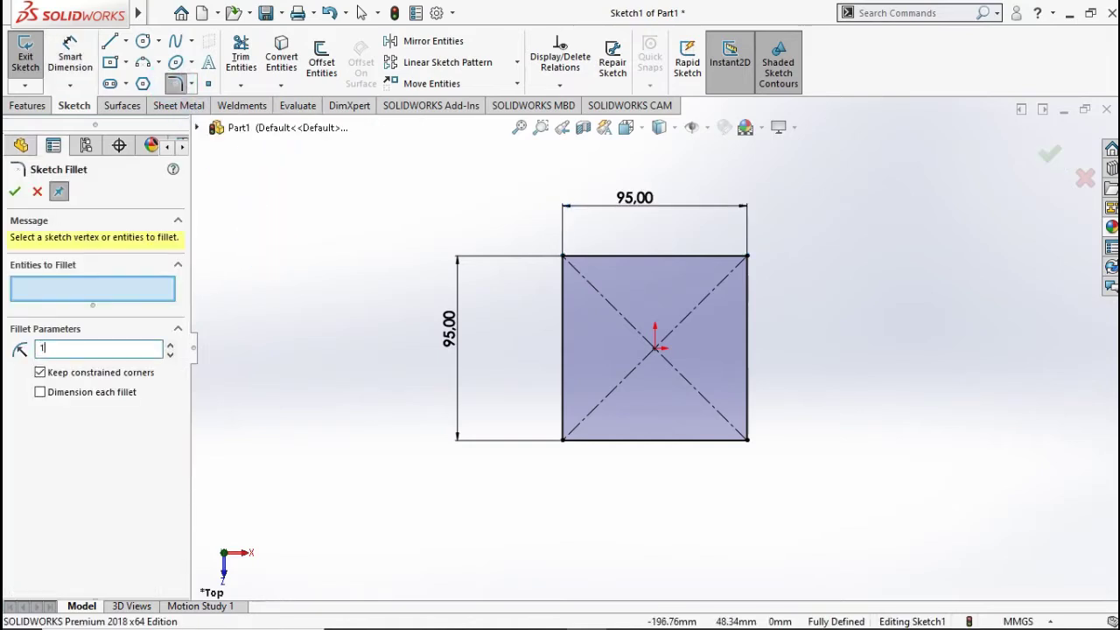
{"action": "left_click", "coordinate": [564, 258]}
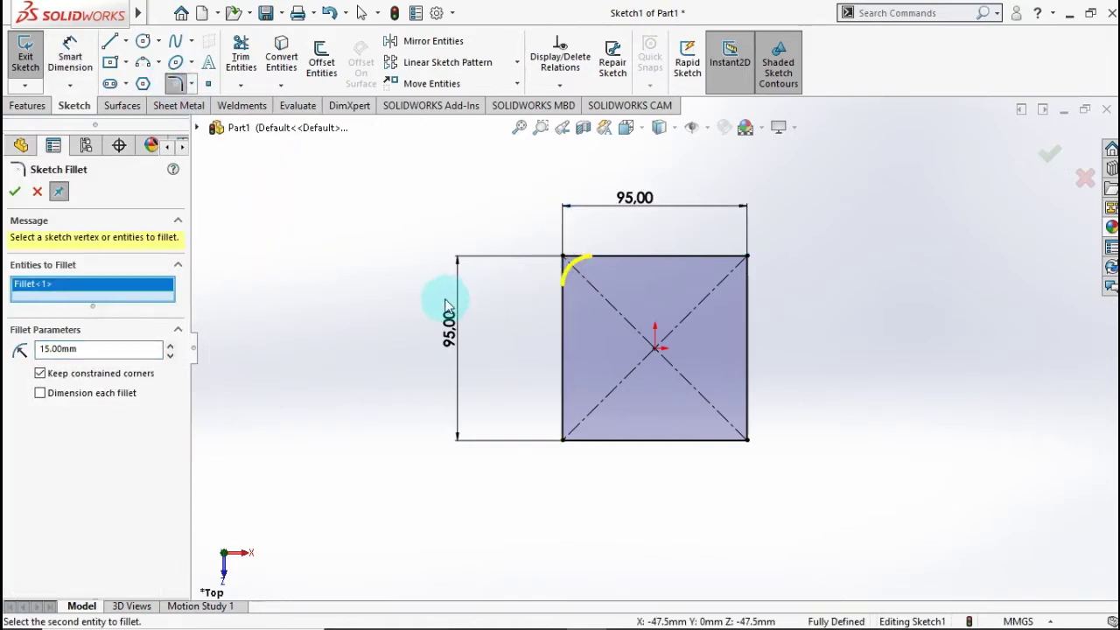
{"action": "left_click", "coordinate": [564, 440]}
{"action": "left_click", "coordinate": [745, 255]}
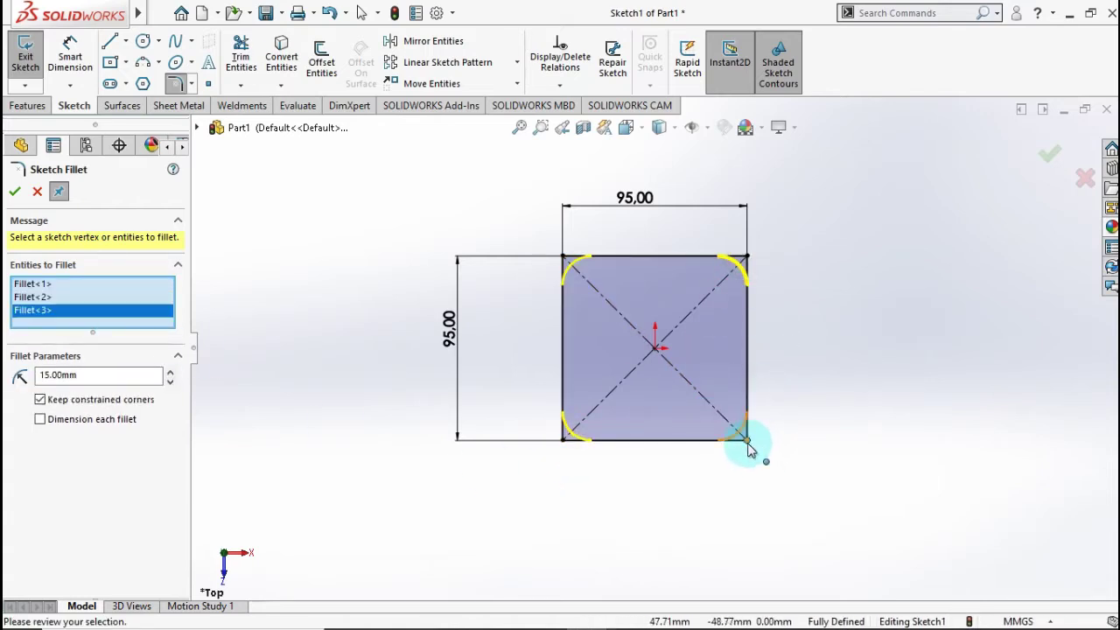
{"action": "left_click", "coordinate": [746, 441]}
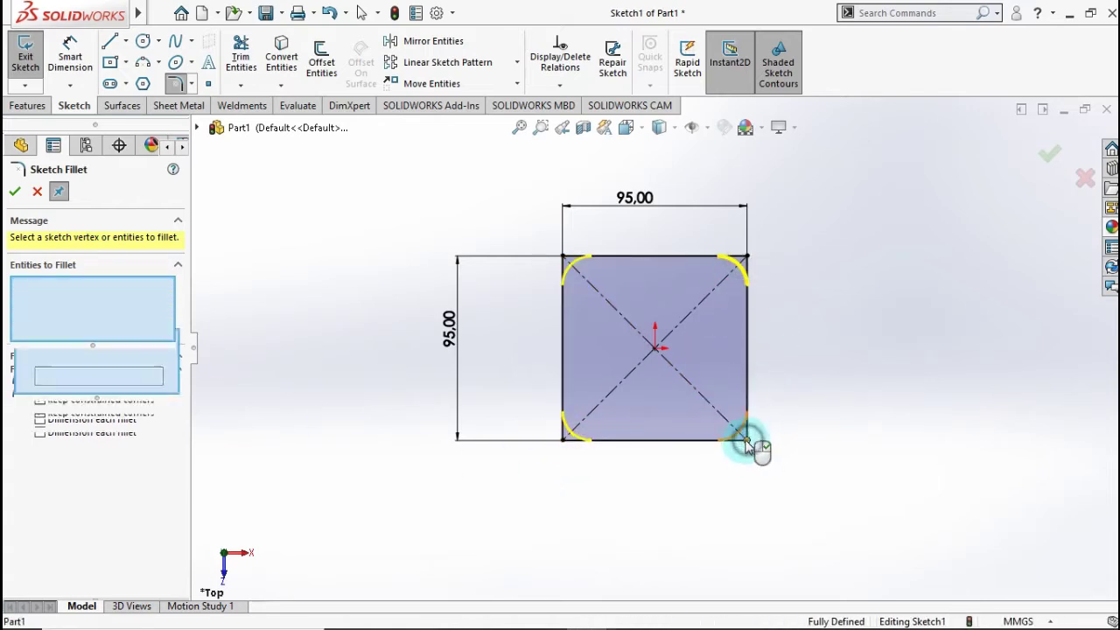
{"action": "left_click", "coordinate": [16, 196]}
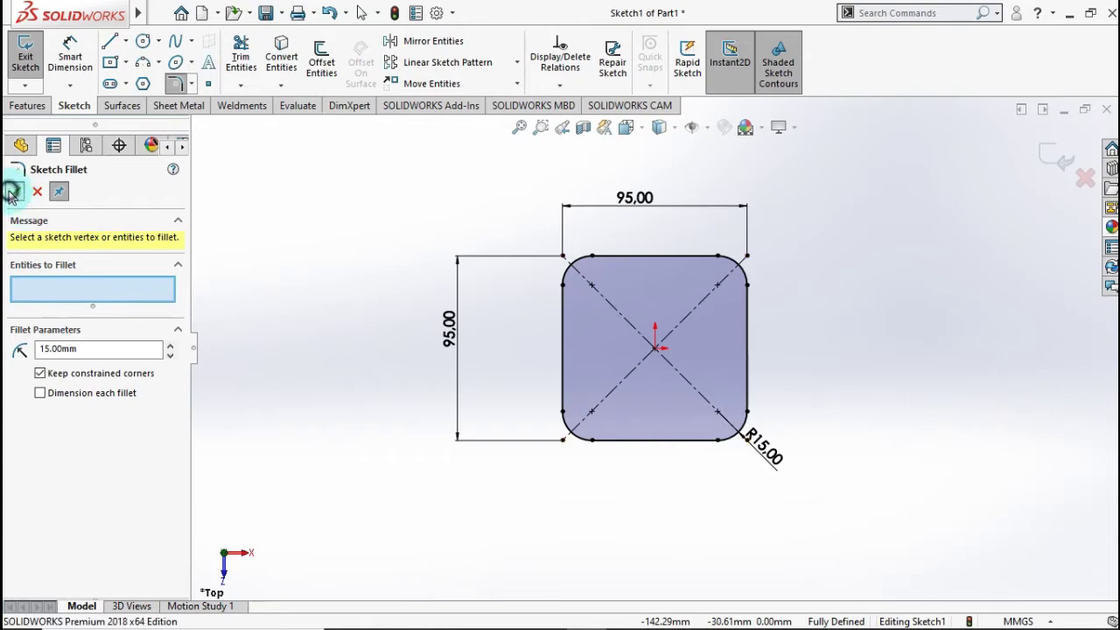
{"action": "left_click", "coordinate": [12, 192]}
- Extrude the rounded square profile as a blind boss 12 mm thick
{"action": "left_click", "coordinate": [44, 107]}
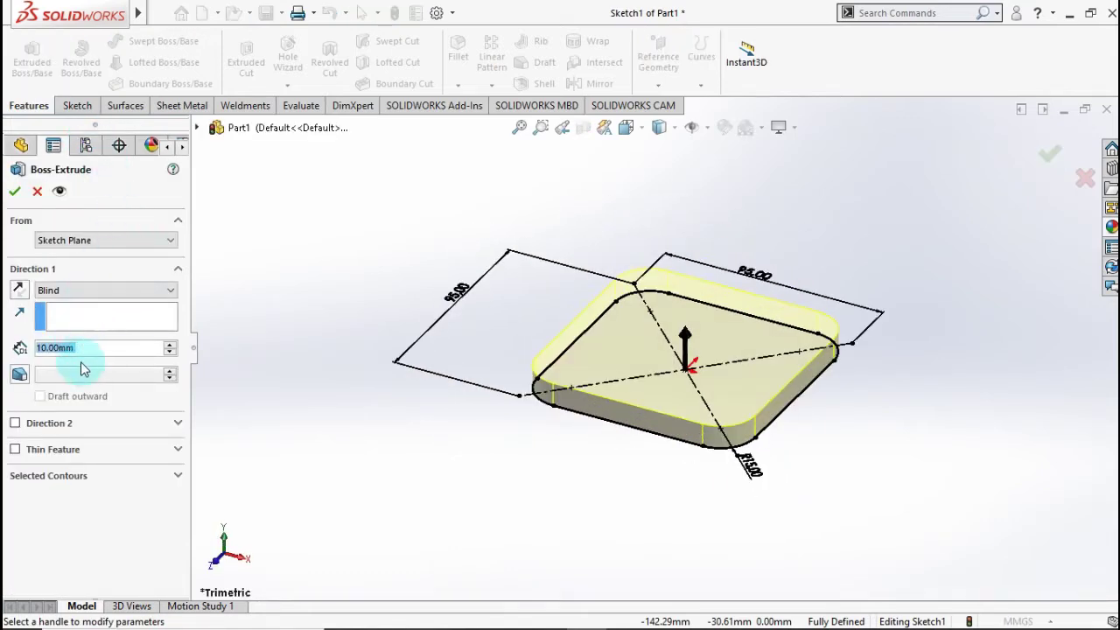
{"action": "type", "text": "12"}
{"action": "key", "text": "Return"}
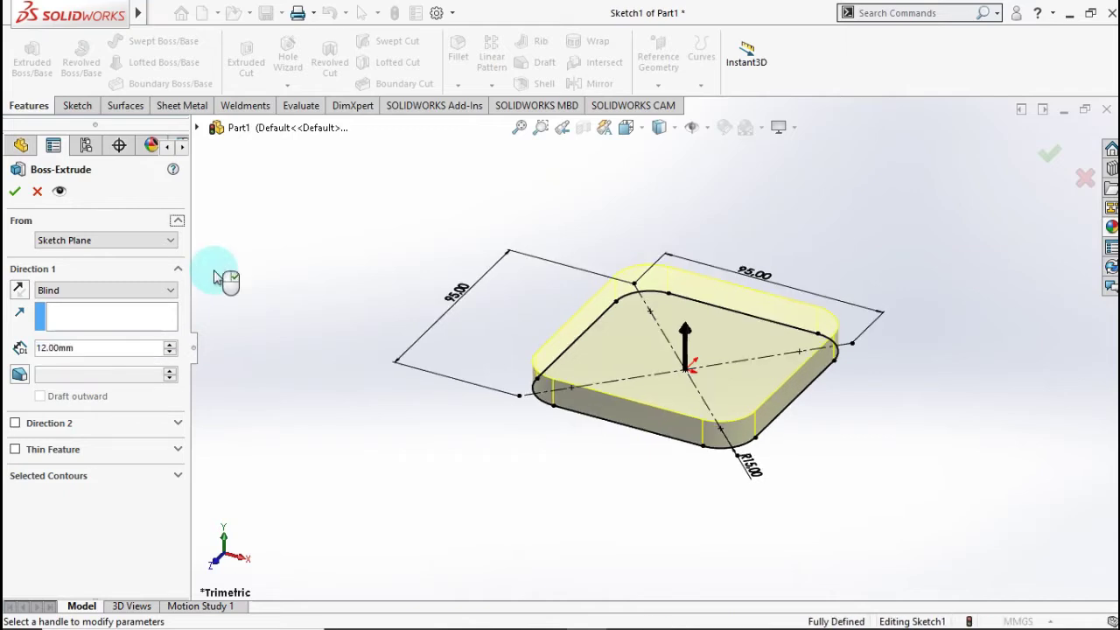
{"action": "left_click", "coordinate": [14, 190]}
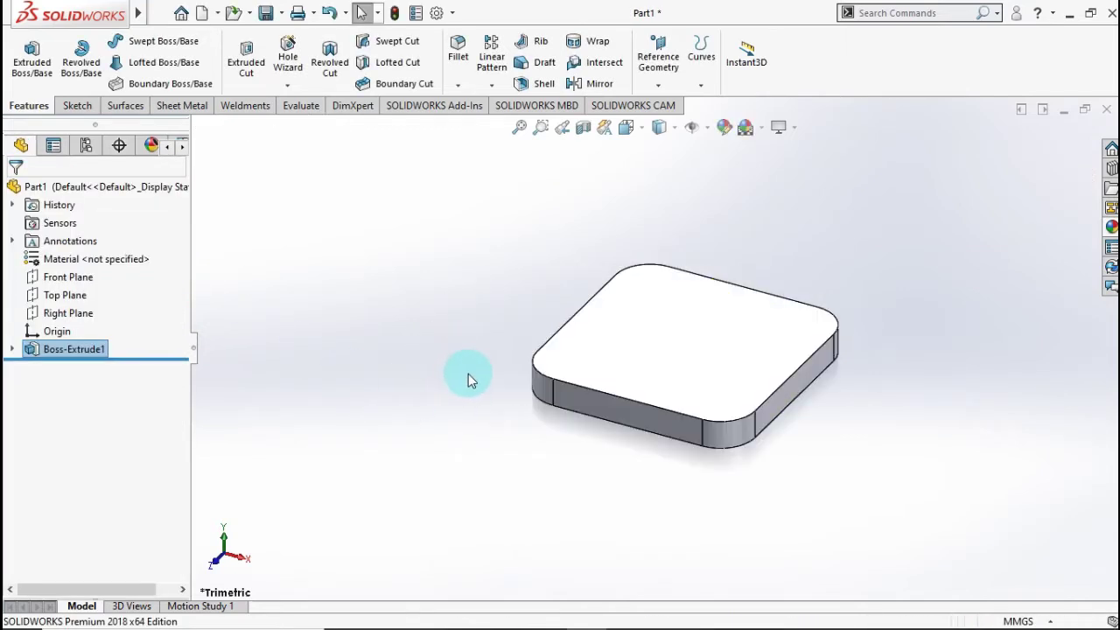
- Sketch a circle centered on the origin on the plate's bottom face and set its diameter to 58 mm
{"action": "middle_click_drag", "start_coordinate": [655, 482], "coordinate": [662, 375]}
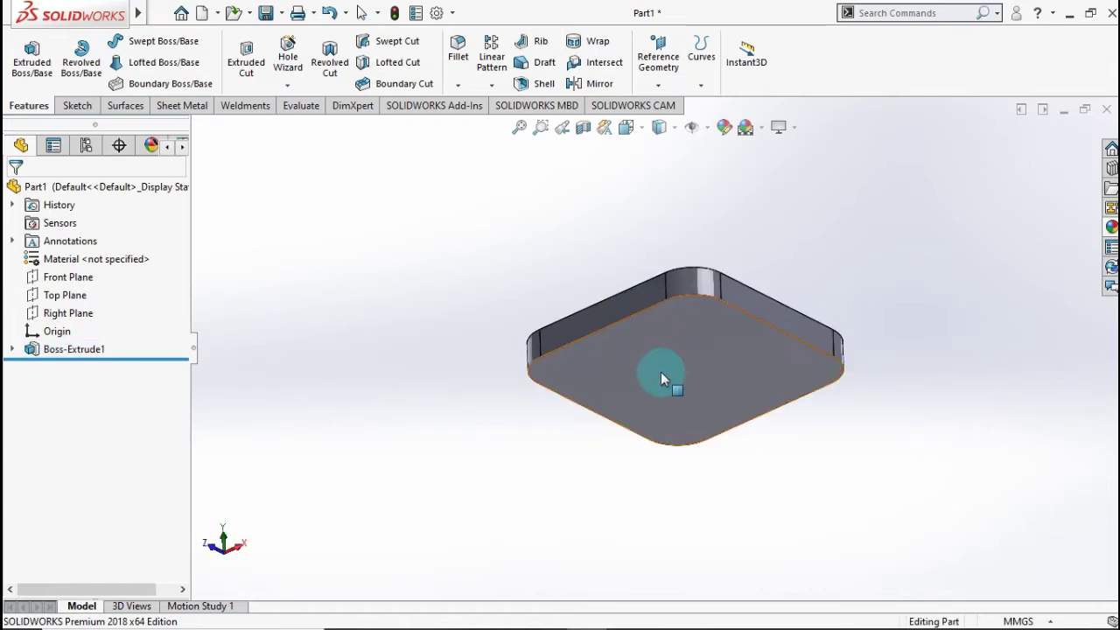
{"action": "left_click", "coordinate": [664, 374]}
{"action": "left_click", "coordinate": [736, 325]}
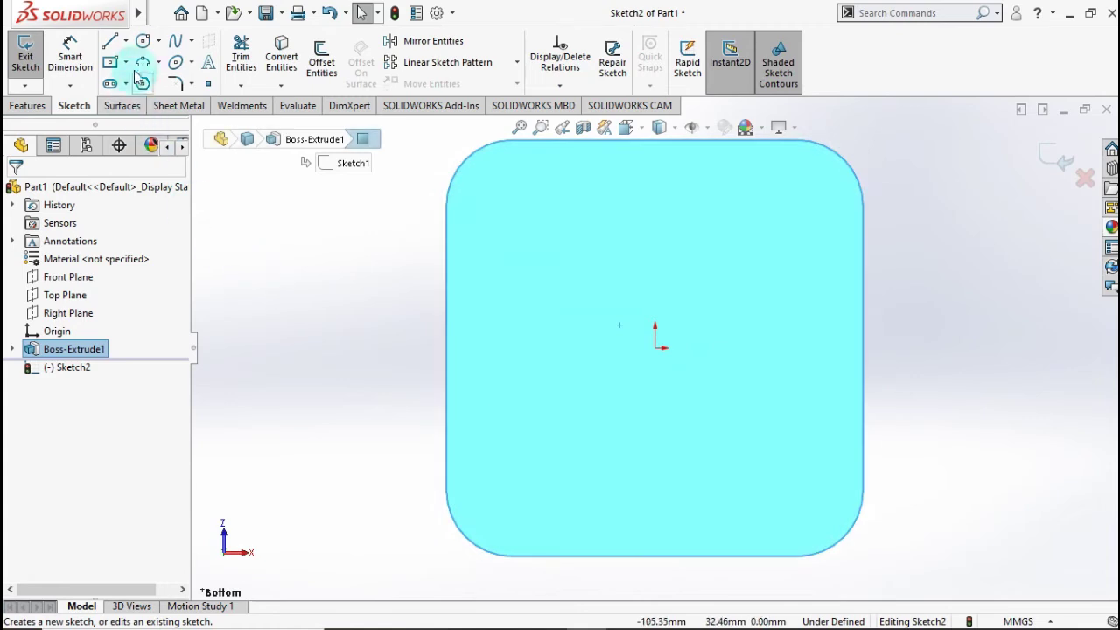
{"action": "left_click", "coordinate": [146, 43]}
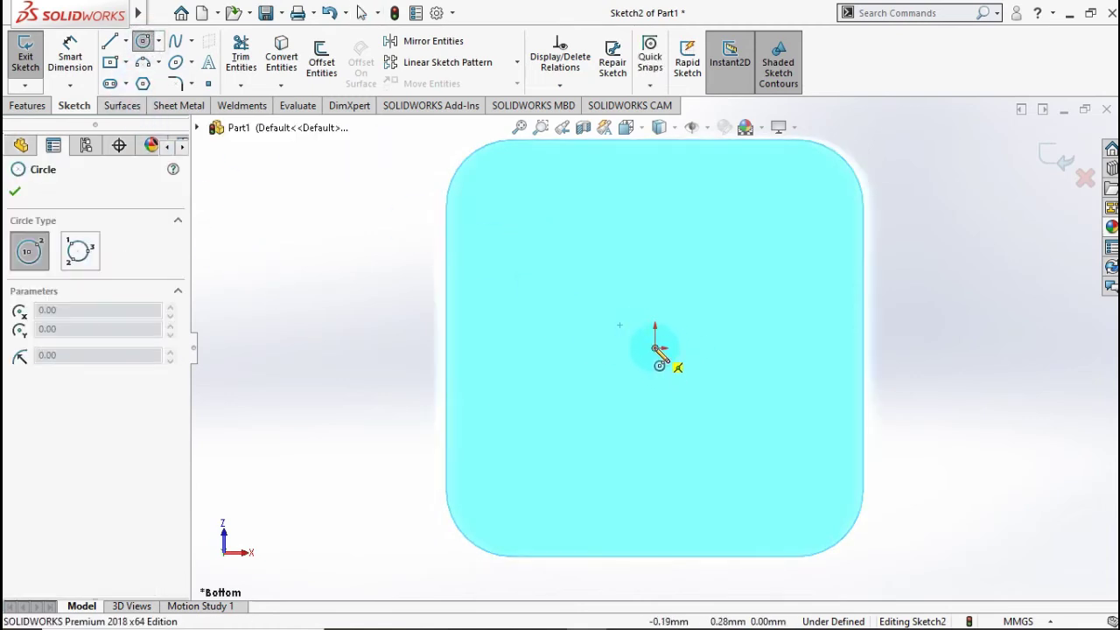
{"action": "left_click", "coordinate": [654, 348]}
{"action": "left_click", "coordinate": [552, 295]}
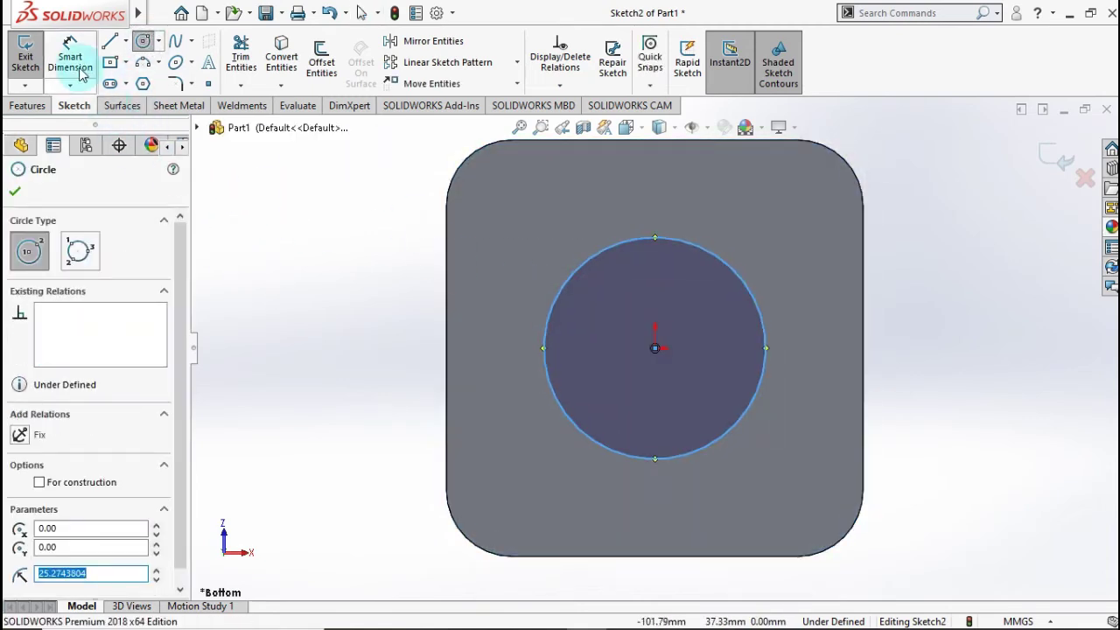
{"action": "left_click", "coordinate": [78, 73]}
{"action": "left_click", "coordinate": [553, 292]}
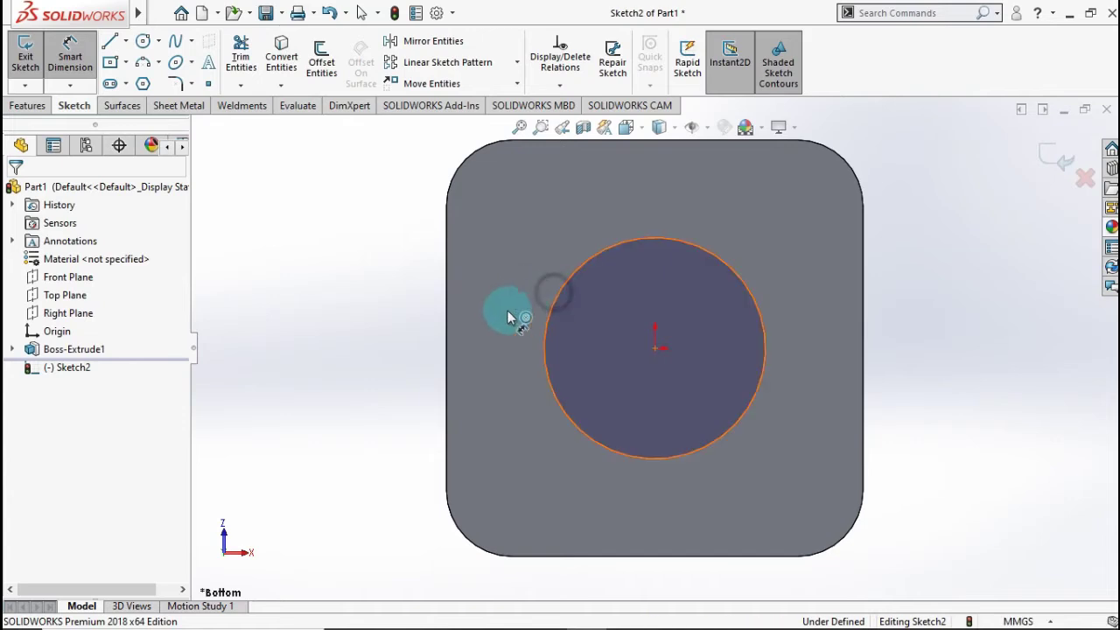
{"action": "left_click", "coordinate": [353, 337]}
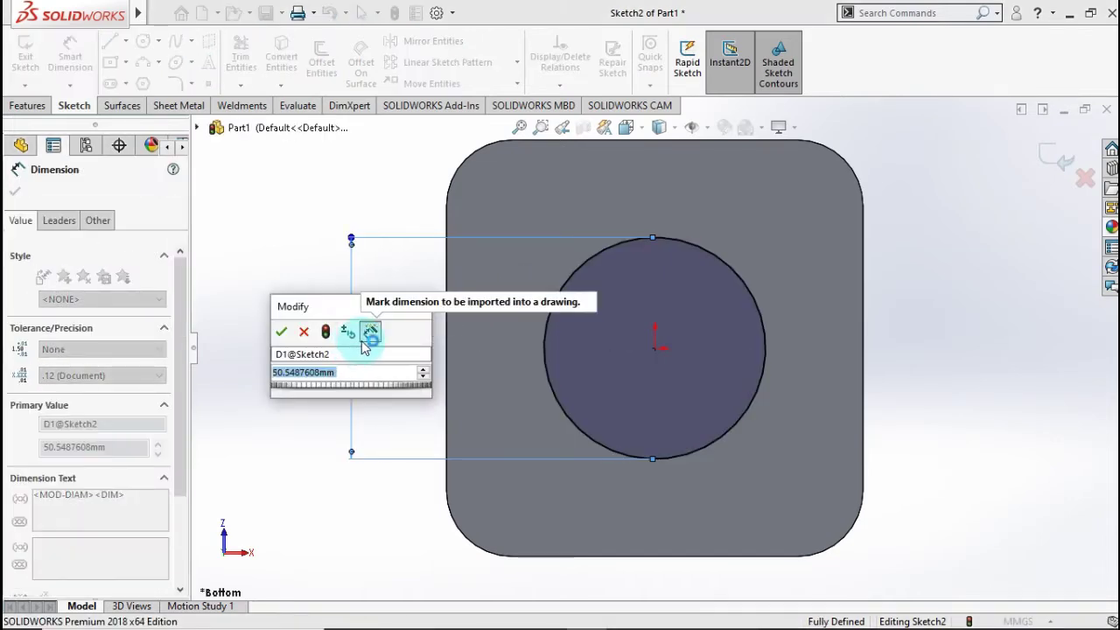
{"action": "left_click", "coordinate": [280, 331]}
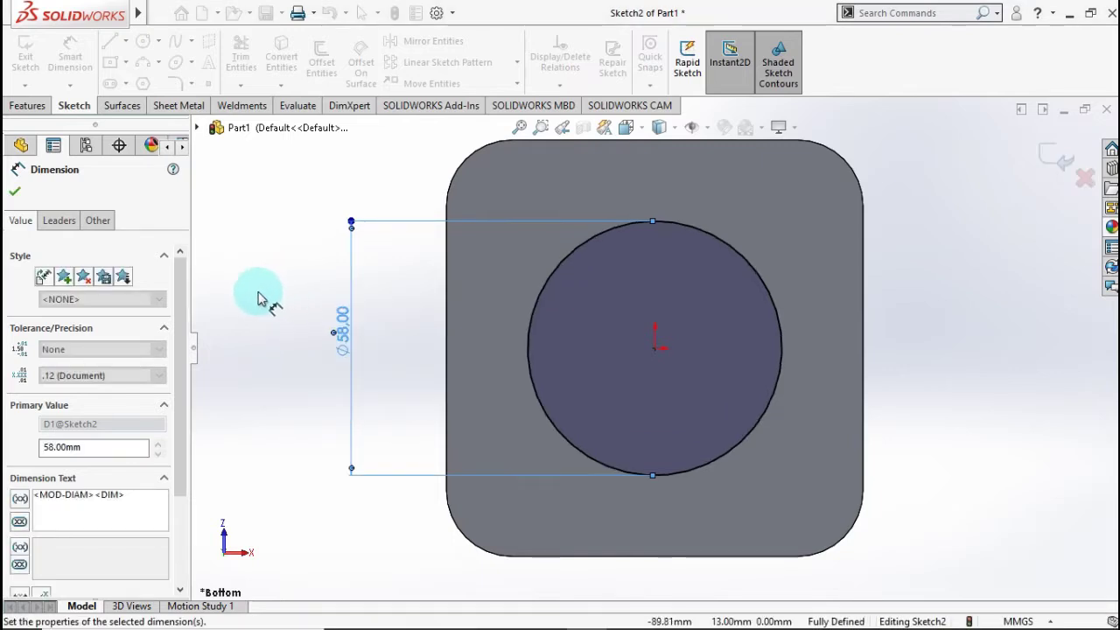
- Extrude the 58 mm circle 2 mm outward from the plate's bottom face, merged with the plate
{"action": "left_click", "coordinate": [35, 108]}
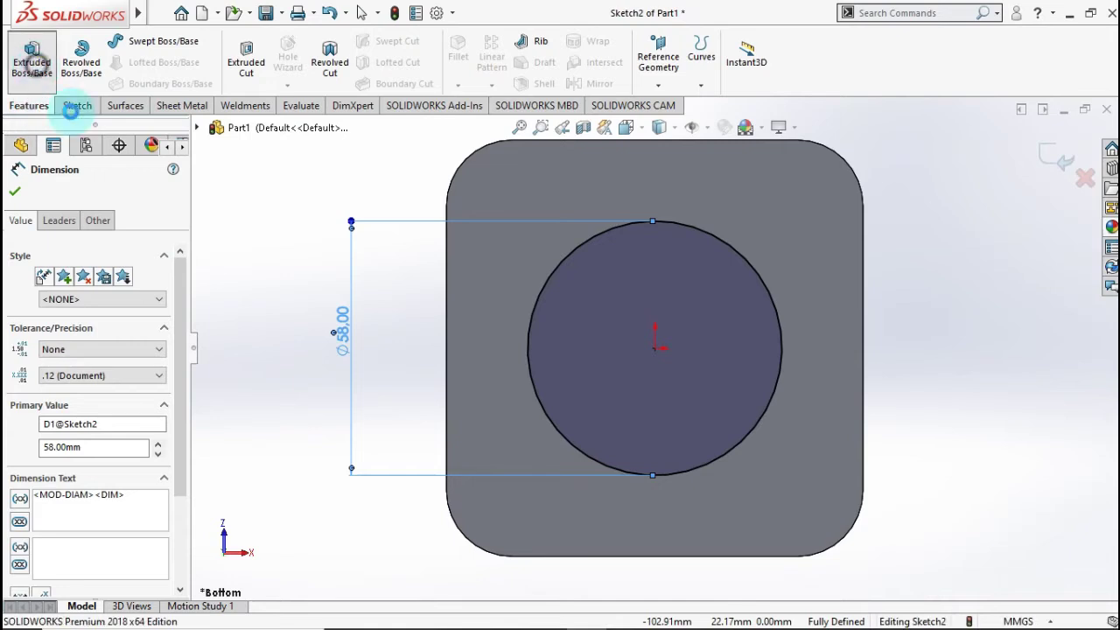
{"action": "left_click", "coordinate": [329, 229]}
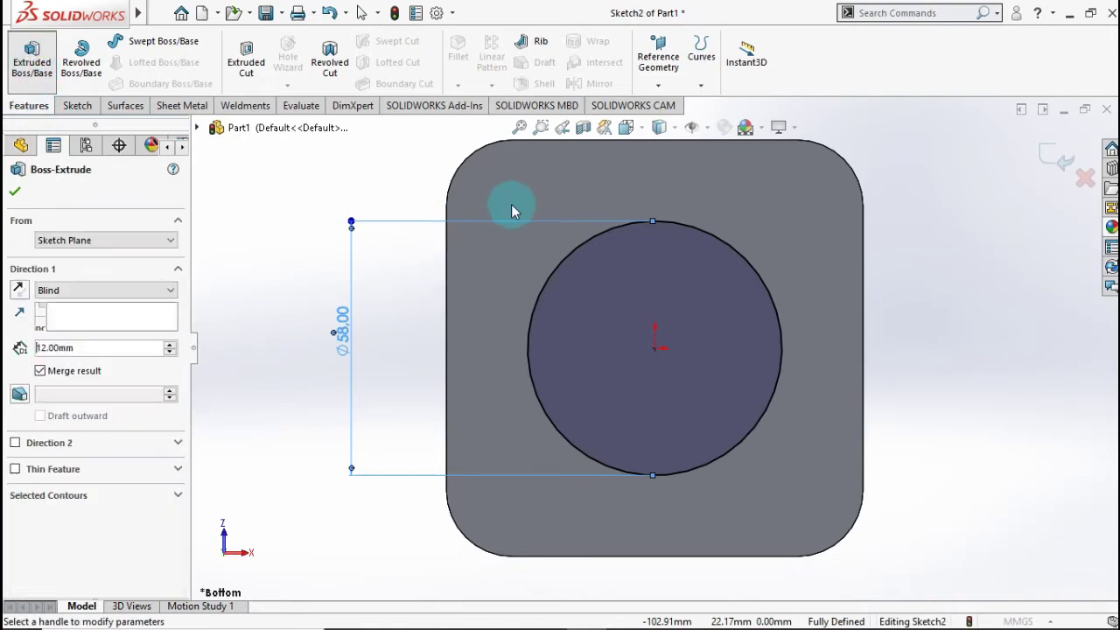
{"action": "middle_click_drag", "start_coordinate": [511, 204], "coordinate": [414, 295]}
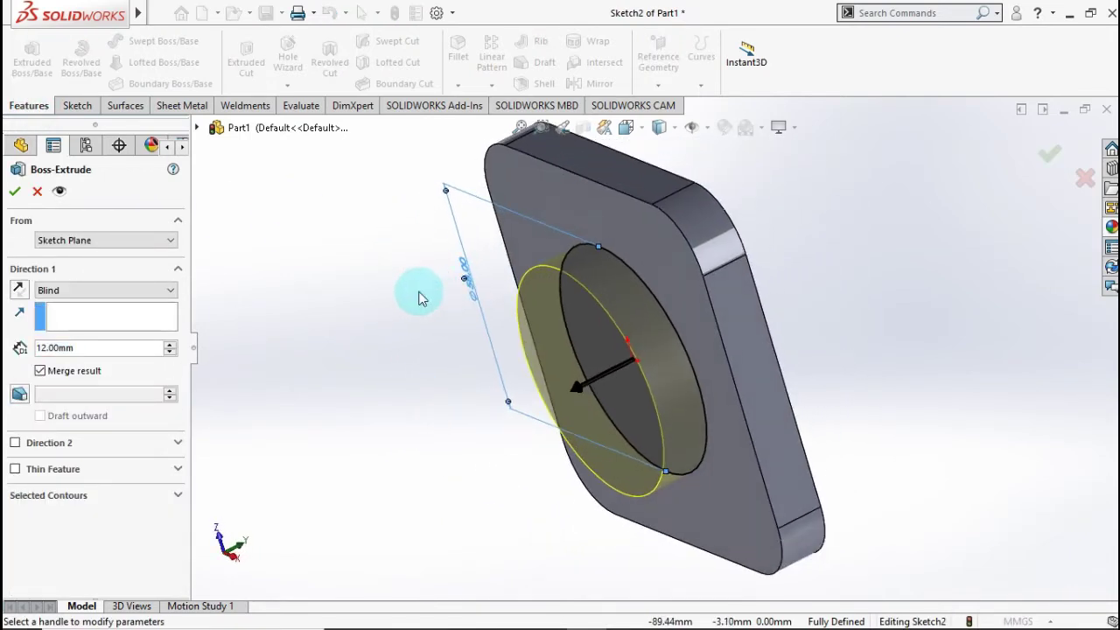
{"action": "left_click", "coordinate": [88, 349]}
{"action": "key", "text": "BackSpace"}
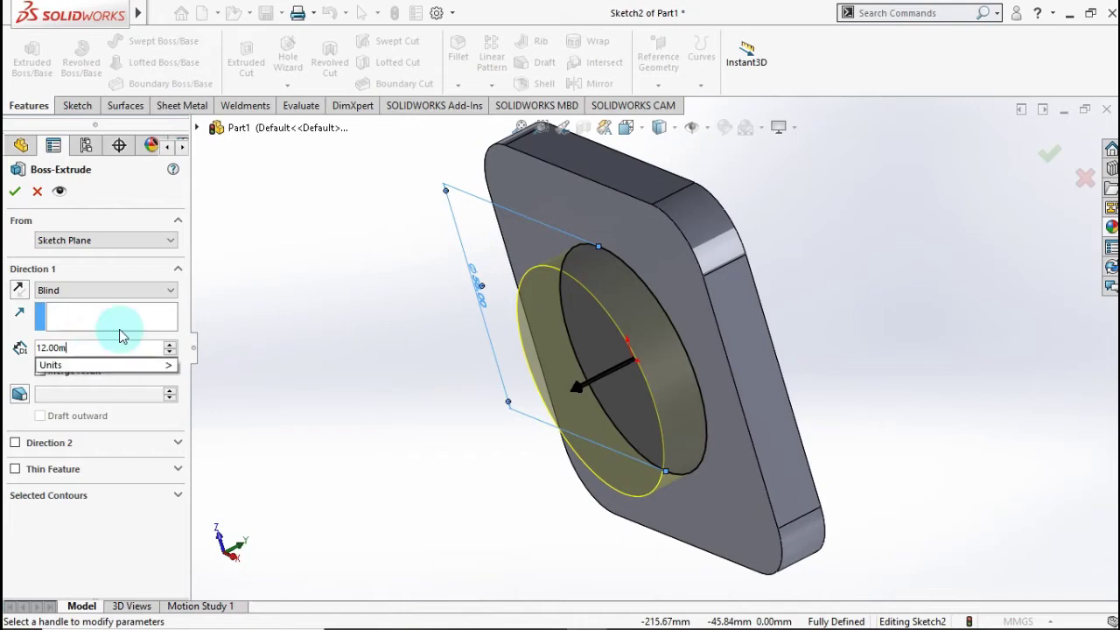
{"action": "key", "text": "BackSpace"}
{"action": "key", "text": "BackSpace"}
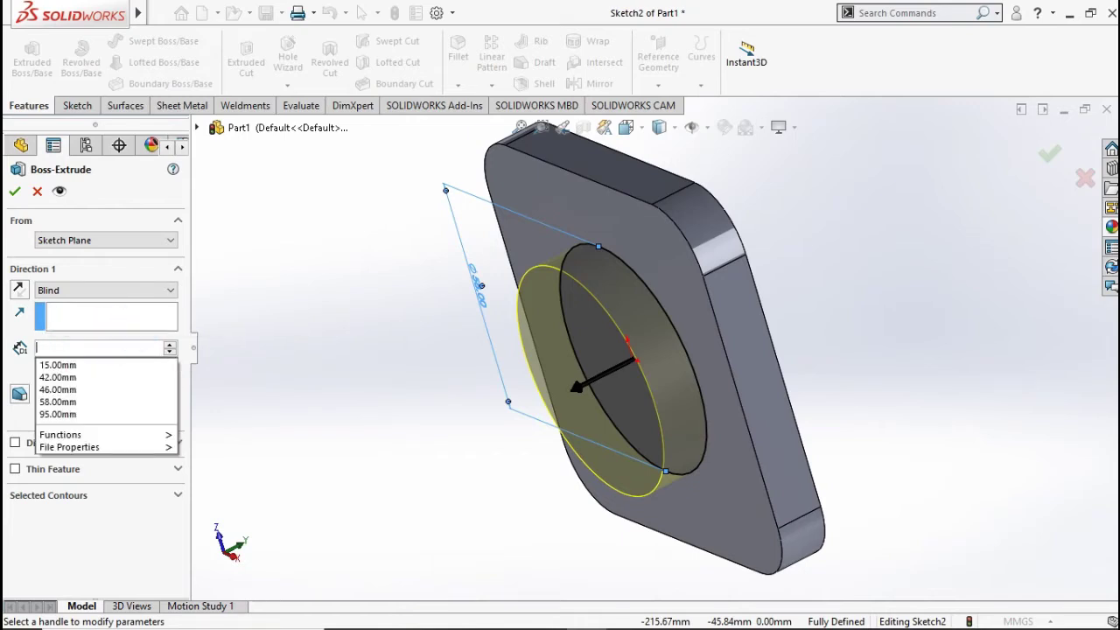
{"action": "type", "text": "2"}
{"action": "left_click", "coordinate": [282, 292]}
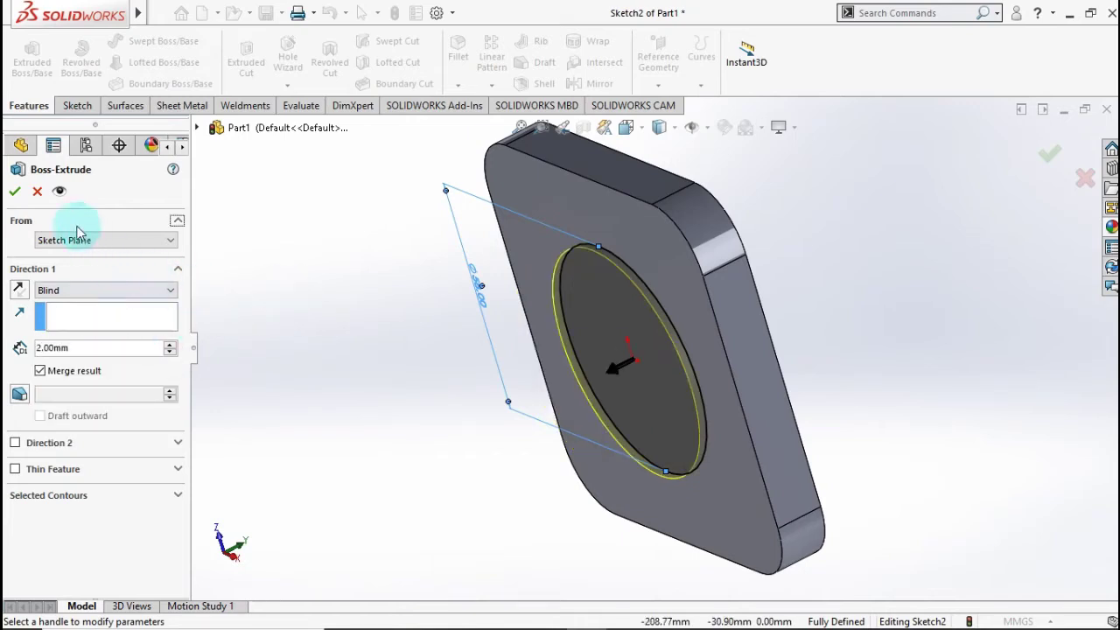
{"action": "left_click", "coordinate": [19, 194]}
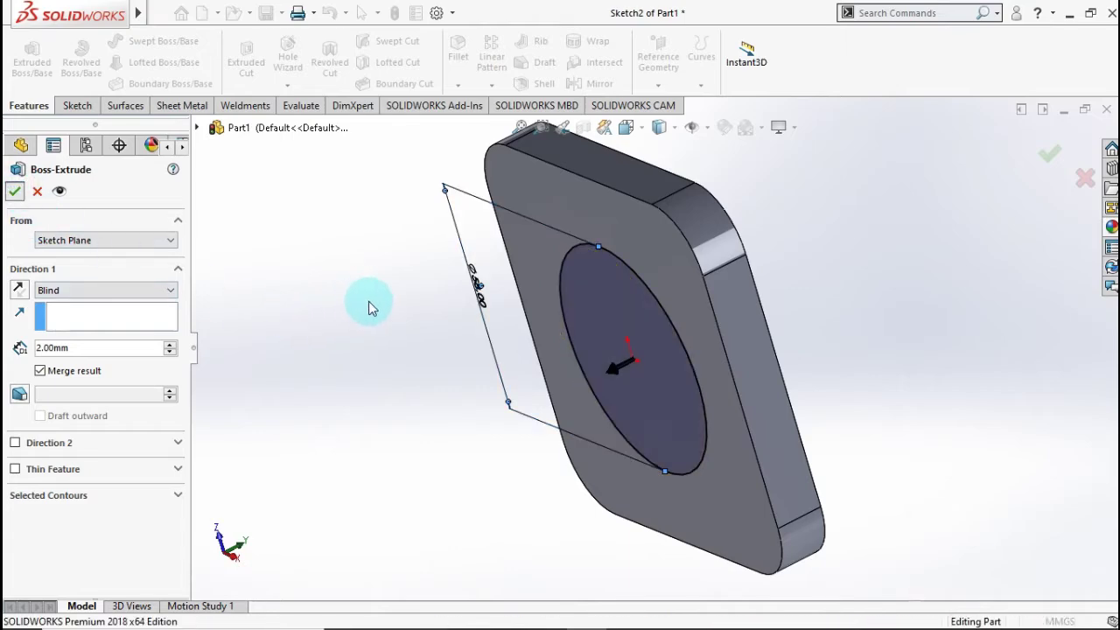
- Sketch a circle centered on the origin on the plate's top face and set its diameter to 55 mm
{"action": "mouse_move", "coordinate": [438, 285]}
{"action": "middle_mouse_down"}
{"action": "mouse_move", "coordinate": [422, 318]}
{"action": "mouse_move", "coordinate": [416, 286]}
{"action": "mouse_move", "coordinate": [520, 332]}
{"action": "mouse_move", "coordinate": [570, 480]}
{"action": "middle_mouse_up"}
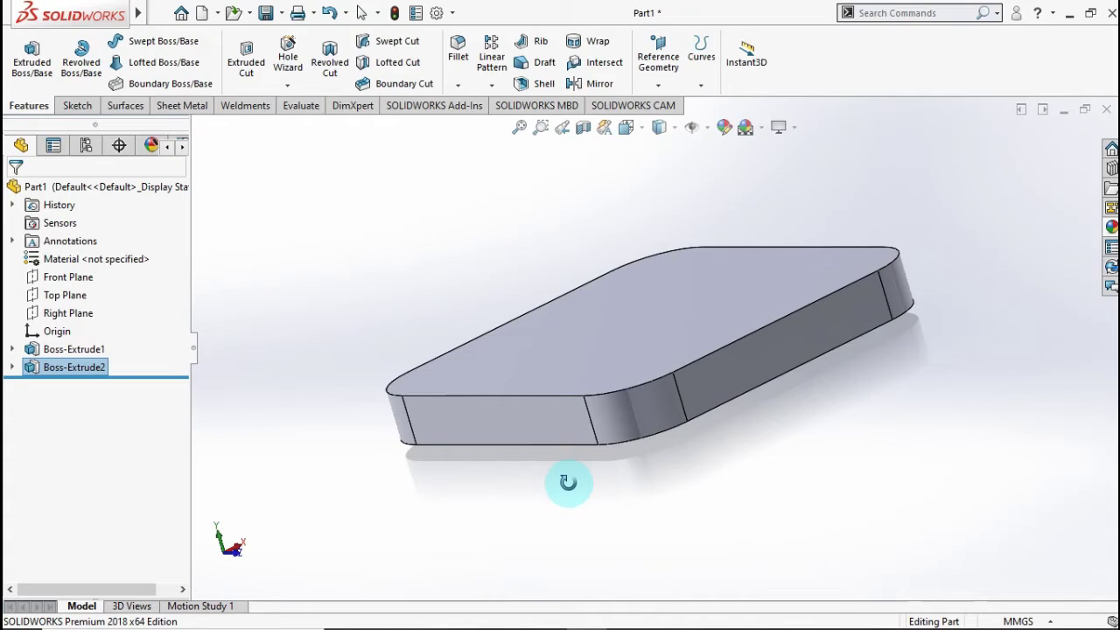
{"action": "left_click", "coordinate": [604, 317]}
{"action": "left_click", "coordinate": [684, 279]}
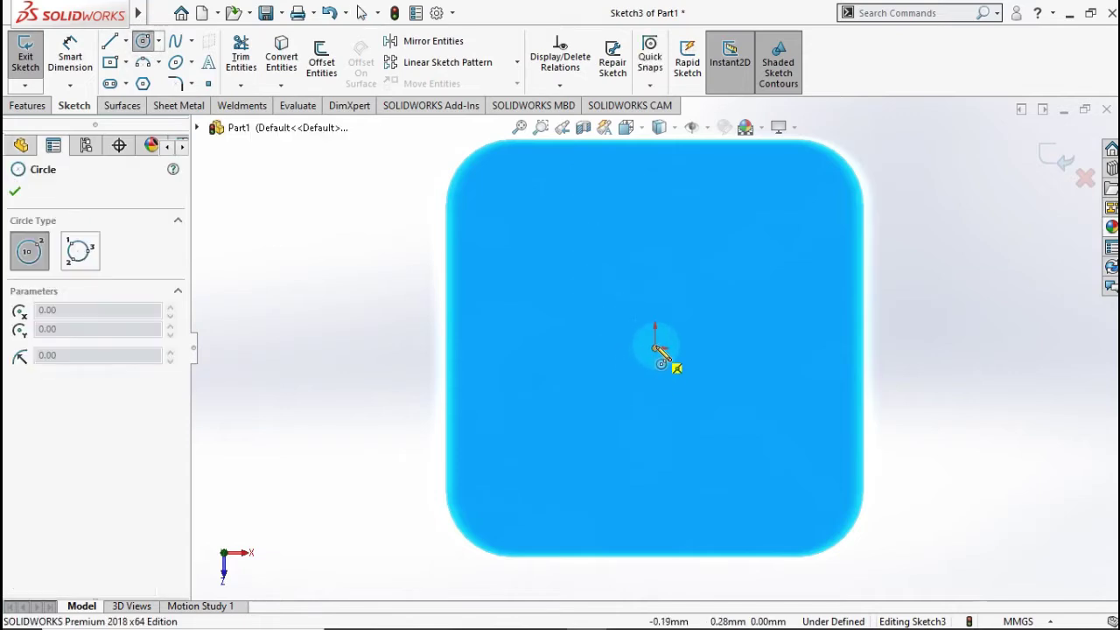
{"action": "left_click", "coordinate": [655, 348]}
{"action": "left_click", "coordinate": [577, 270]}
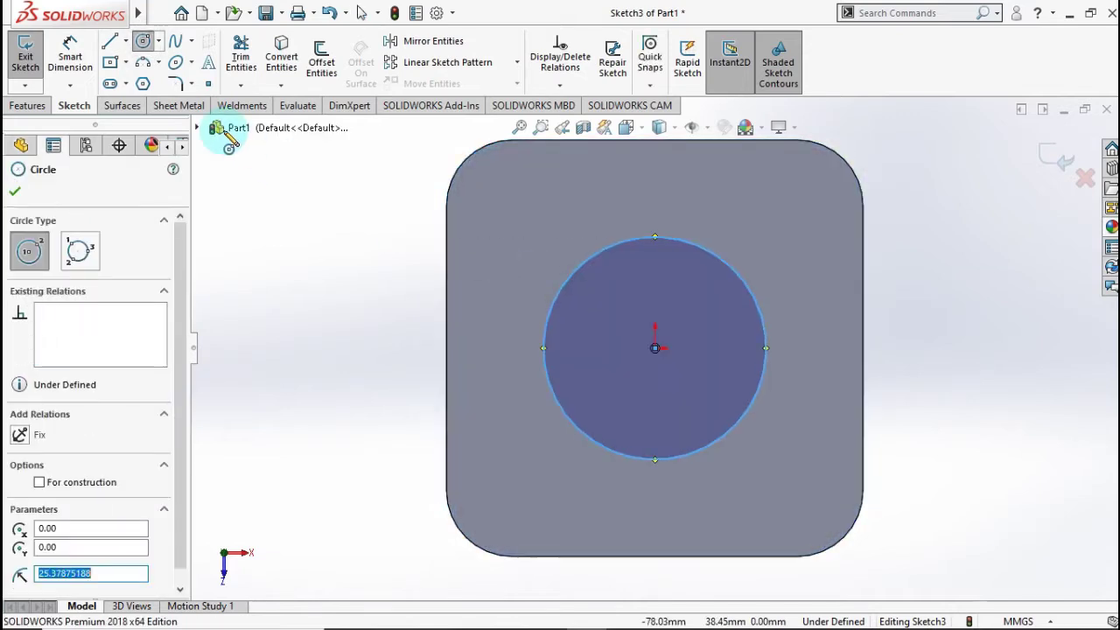
{"action": "left_click", "coordinate": [85, 64]}
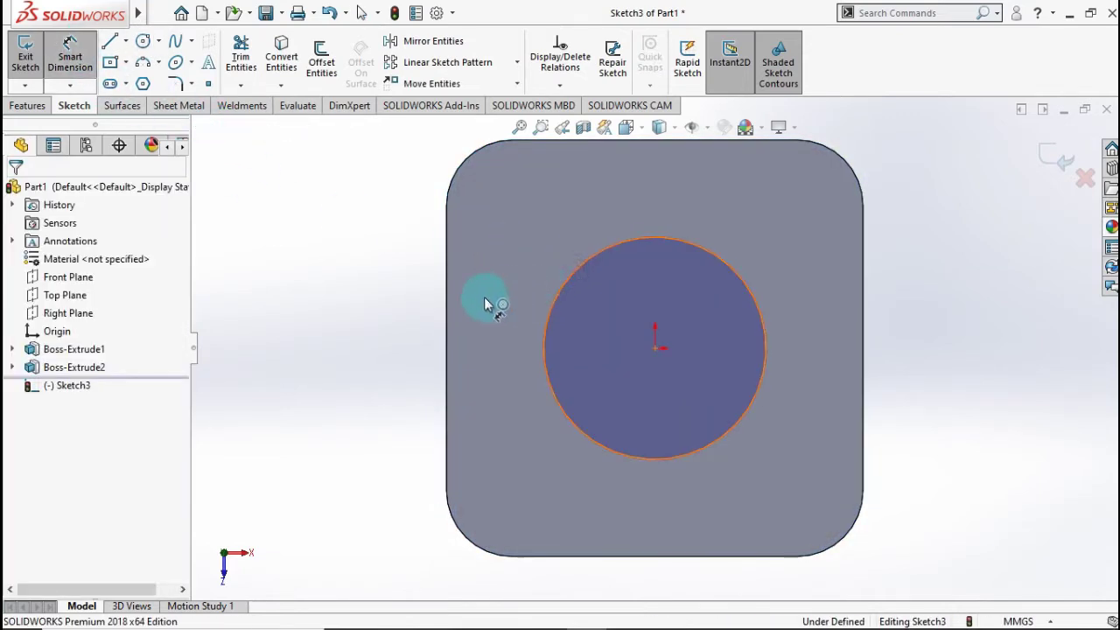
{"action": "left_click", "coordinate": [547, 315]}
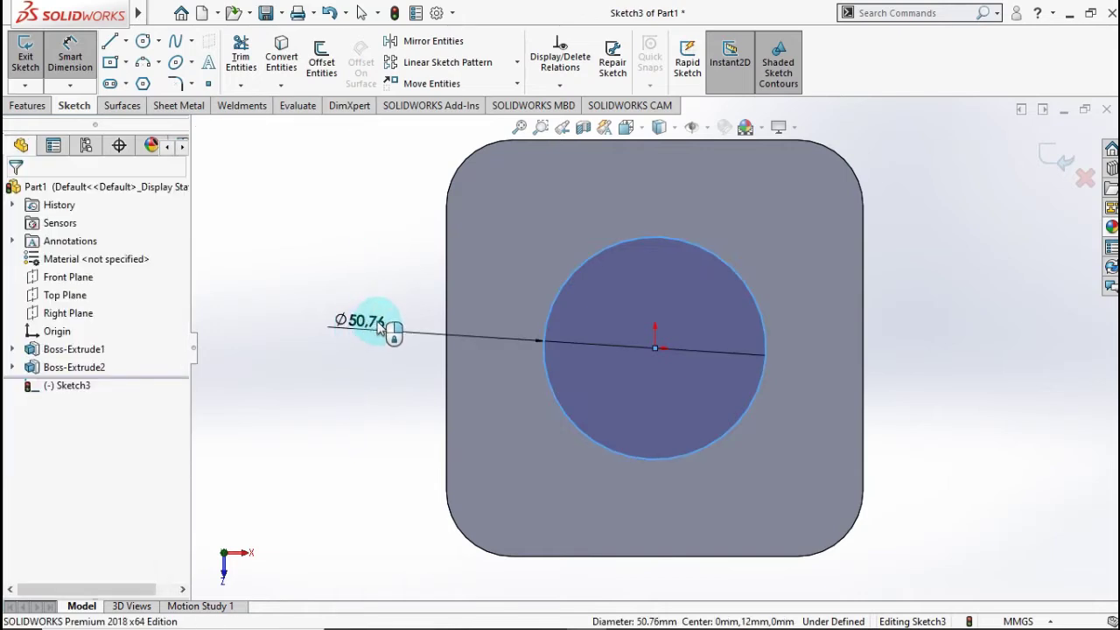
{"action": "left_click", "coordinate": [379, 325]}
{"action": "type", "text": "55"}
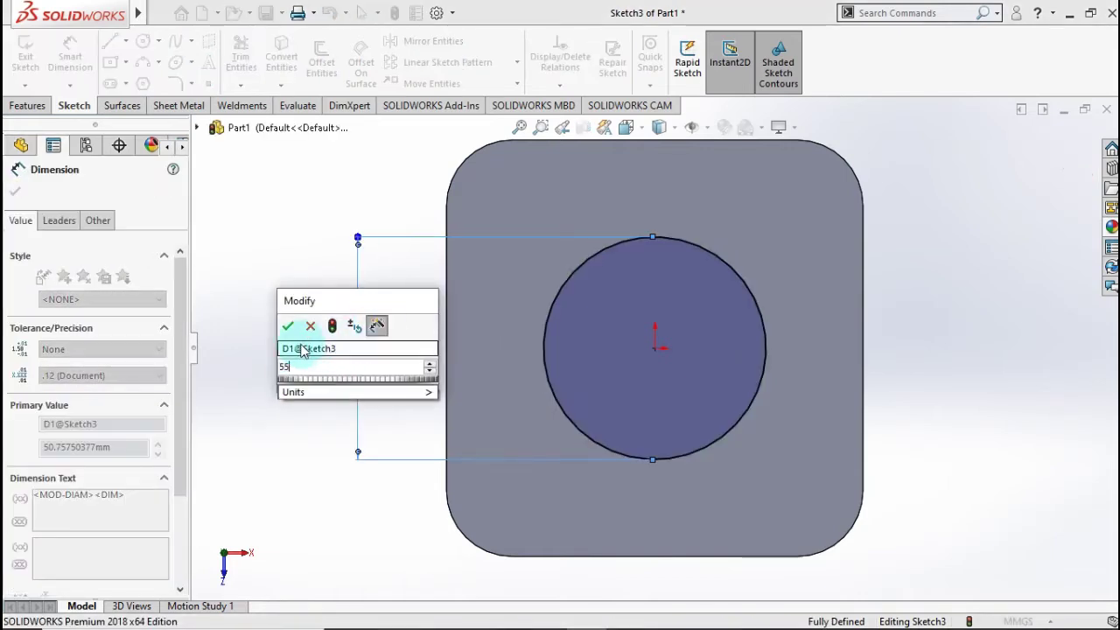
{"action": "left_click", "coordinate": [287, 326]}
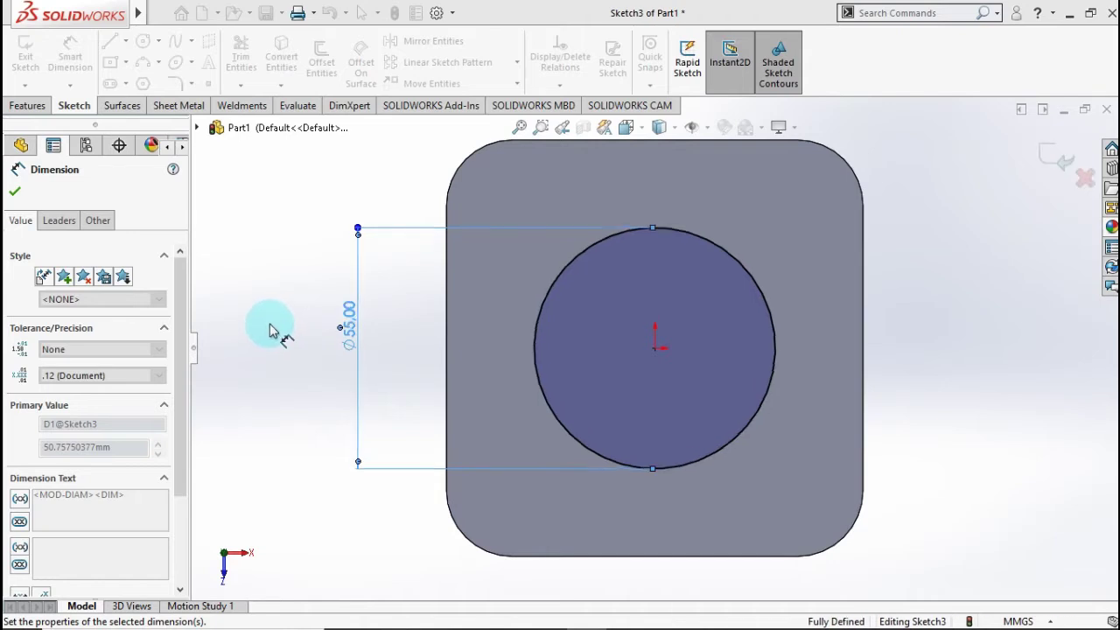
{"action": "left_click", "coordinate": [15, 193]}
- Extrude the 55 mm circle 29 mm upward from the plate's top face as a blind boss merged with the plate
{"action": "left_click", "coordinate": [29, 106]}
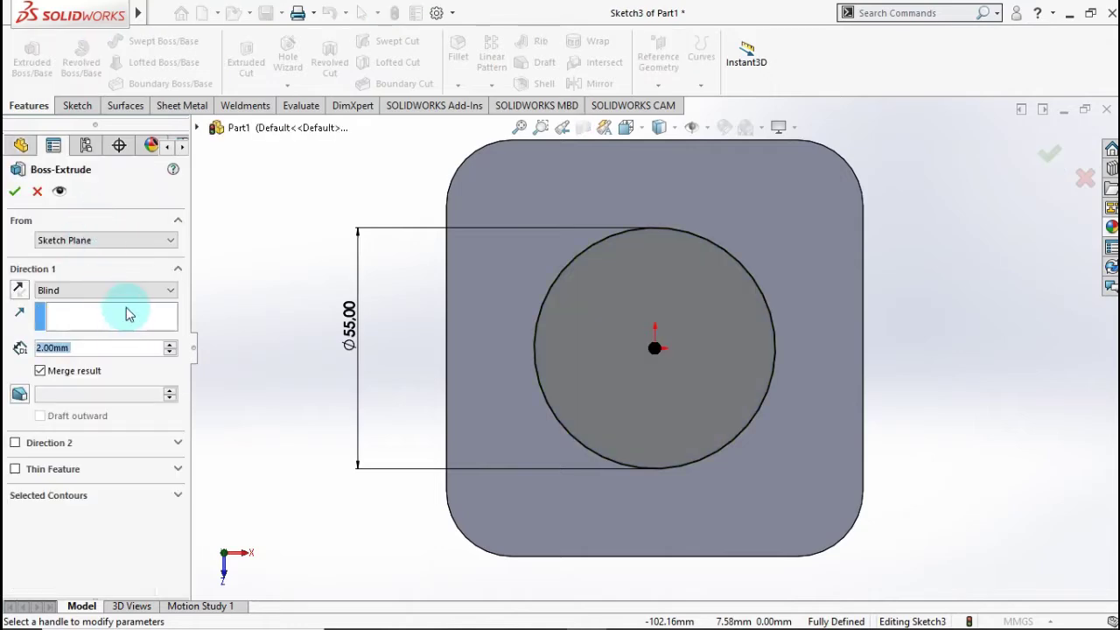
{"action": "type", "text": "29"}
{"action": "left_click", "coordinate": [230, 262]}
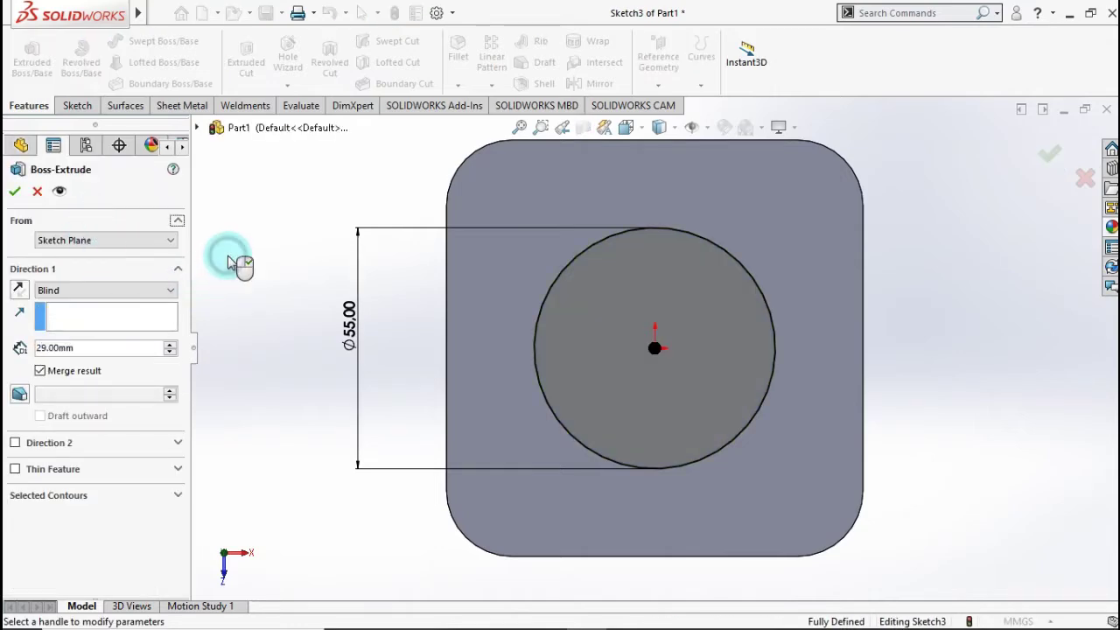
{"action": "middle_click_drag", "start_coordinate": [469, 420], "coordinate": [493, 250]}
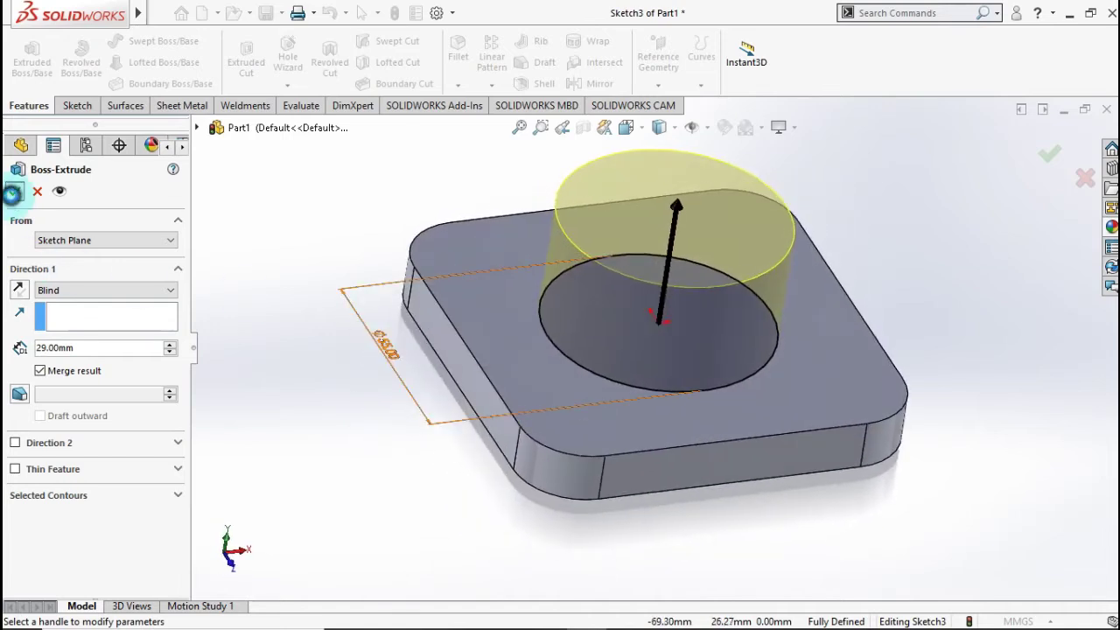
{"action": "left_click", "coordinate": [12, 193]}
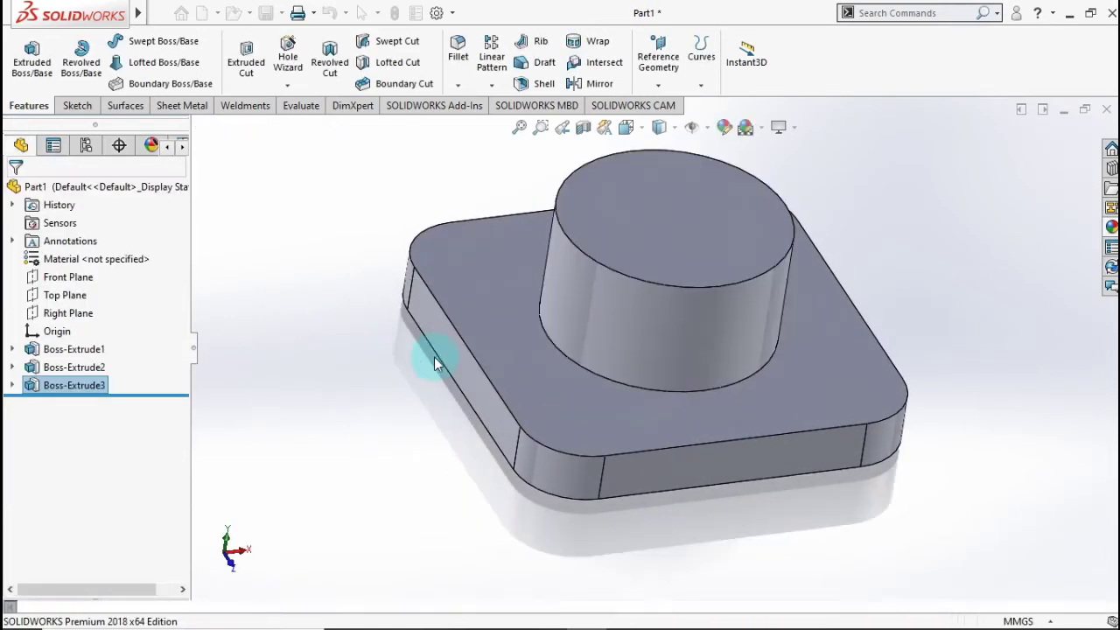
- Sketch a circle centered on the origin on the cylindrical boss's top face and set its diameter to 60 mm
{"action": "scroll", "coordinate": [586, 348], "scroll_direction": "up", "scroll_amount": 2}
{"action": "left_click", "coordinate": [687, 279]}
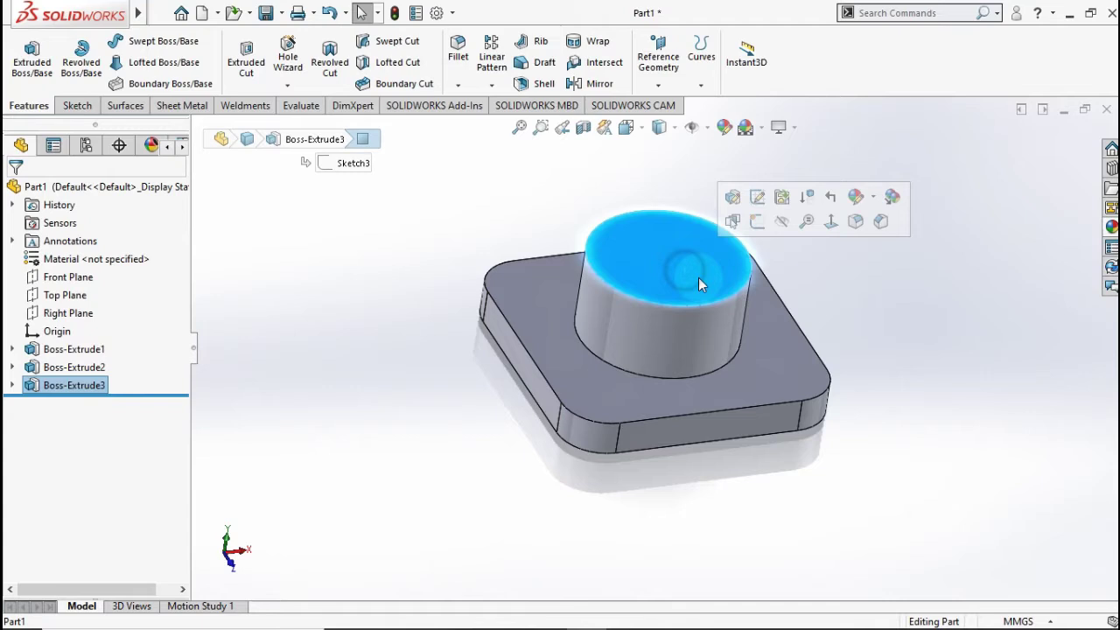
{"action": "left_click", "coordinate": [755, 223]}
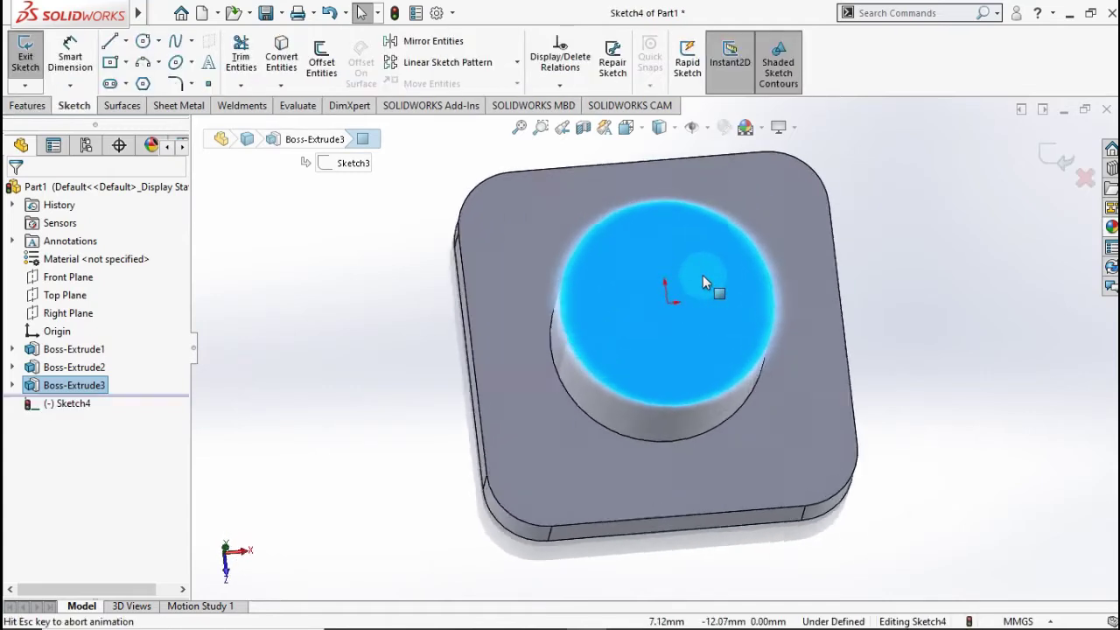
{"action": "left_click", "coordinate": [141, 42]}
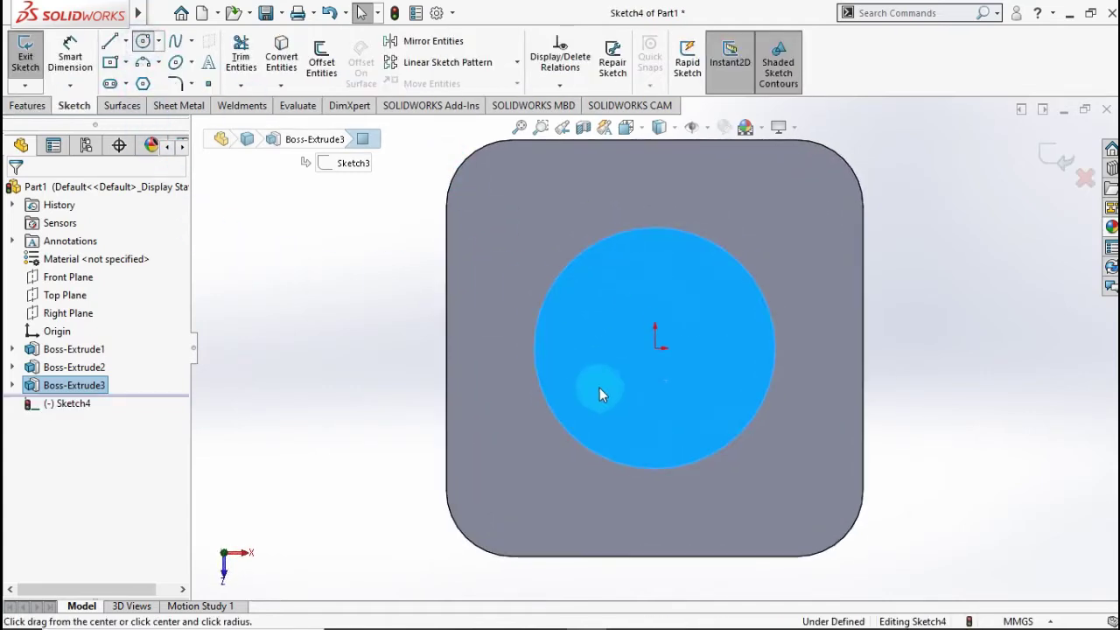
{"action": "left_click_drag", "start_coordinate": [654, 347], "coordinate": [520, 245]}
{"action": "left_click", "coordinate": [72, 83]}
{"action": "left_click", "coordinate": [104, 104]}
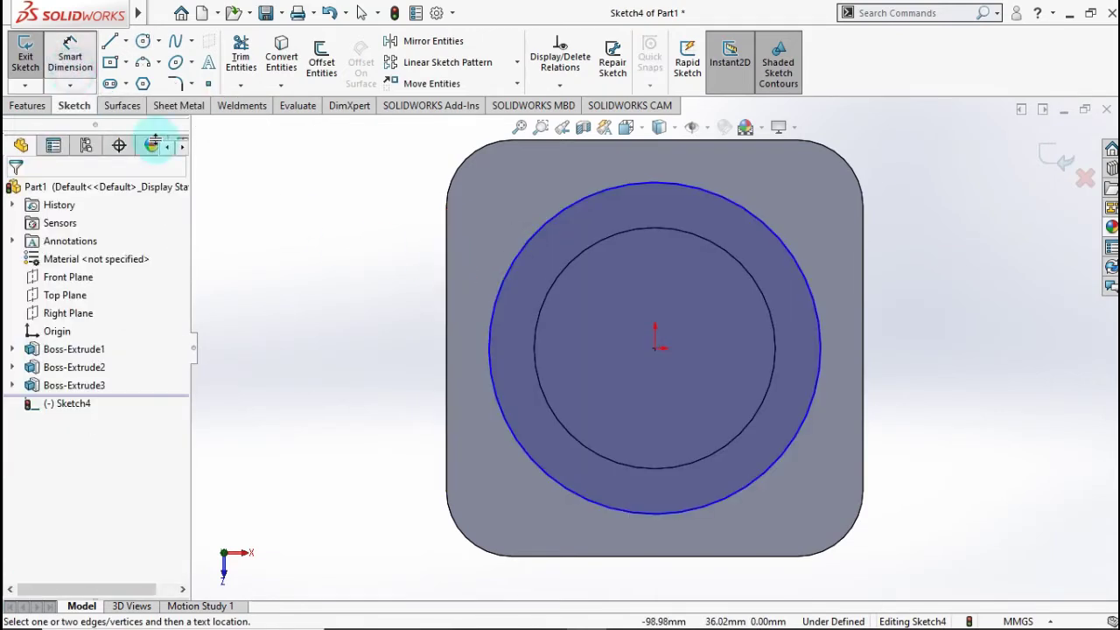
{"action": "left_click", "coordinate": [499, 278]}
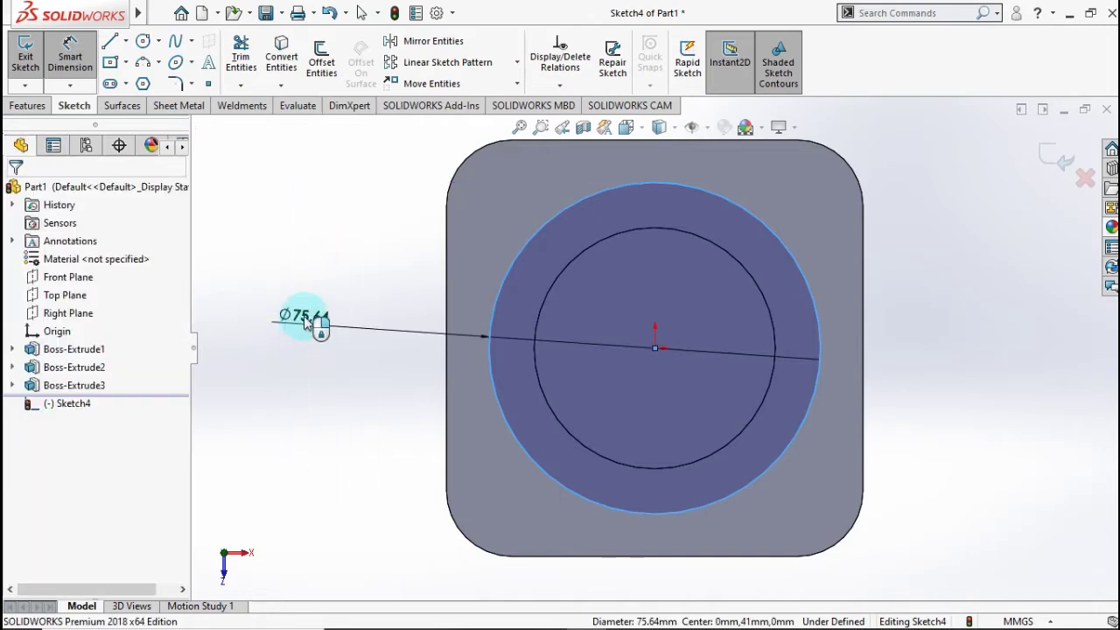
{"action": "left_click", "coordinate": [304, 322]}
{"action": "type", "text": "60"}
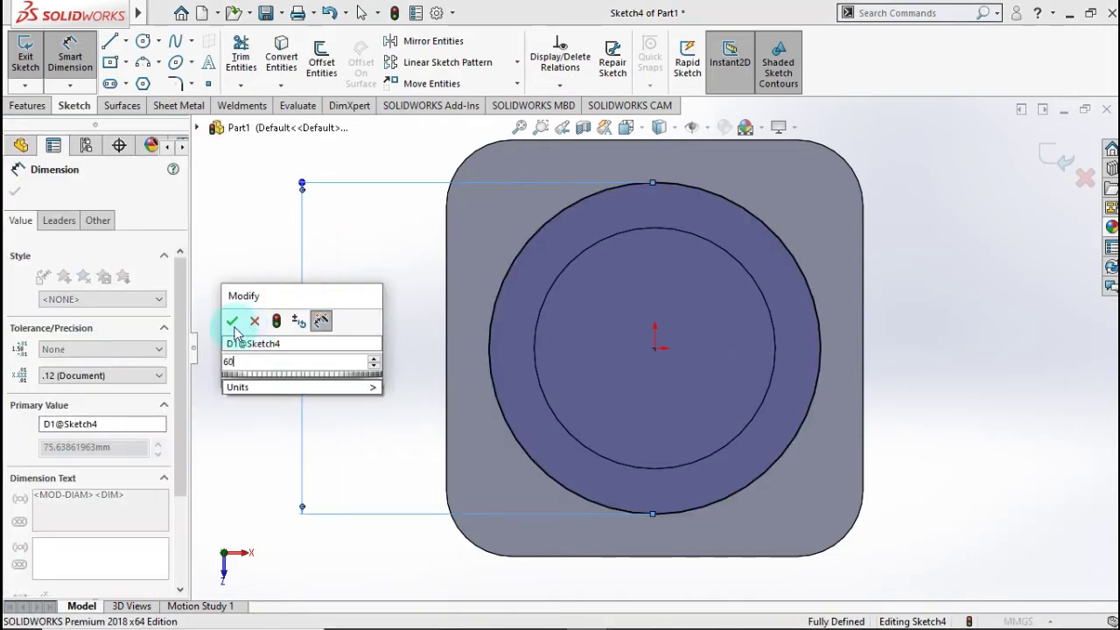
{"action": "left_click", "coordinate": [229, 318]}
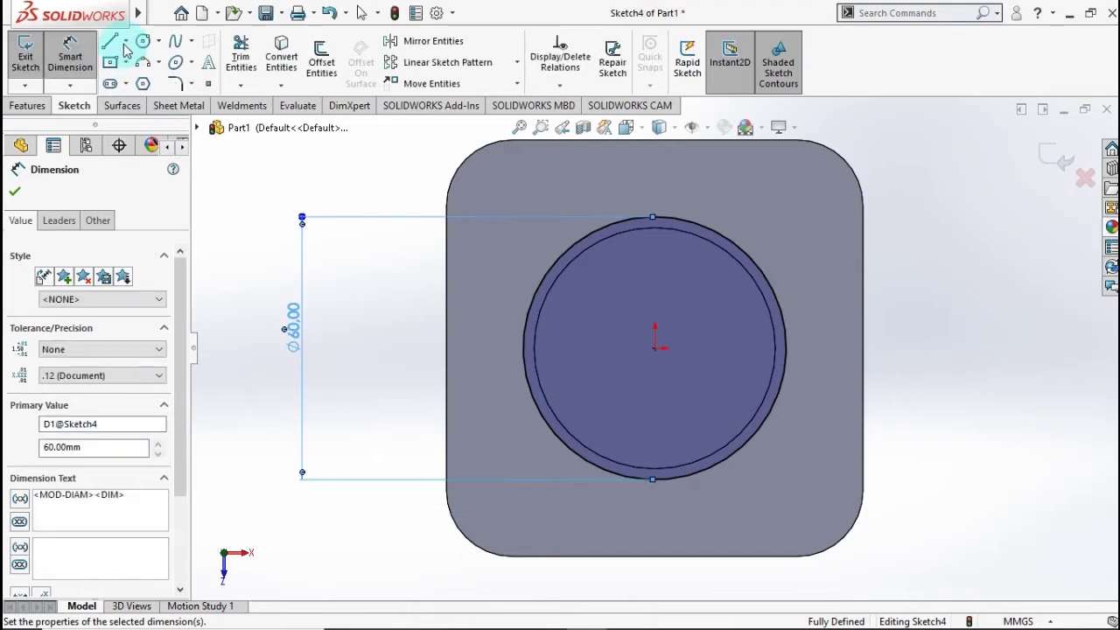
- Draw a vertical centerline upward and a horizontal centerline toward negative X from the origin, both extending past the 60 mm circle
{"action": "left_click", "coordinate": [125, 44]}
{"action": "left_click", "coordinate": [245, 178]}
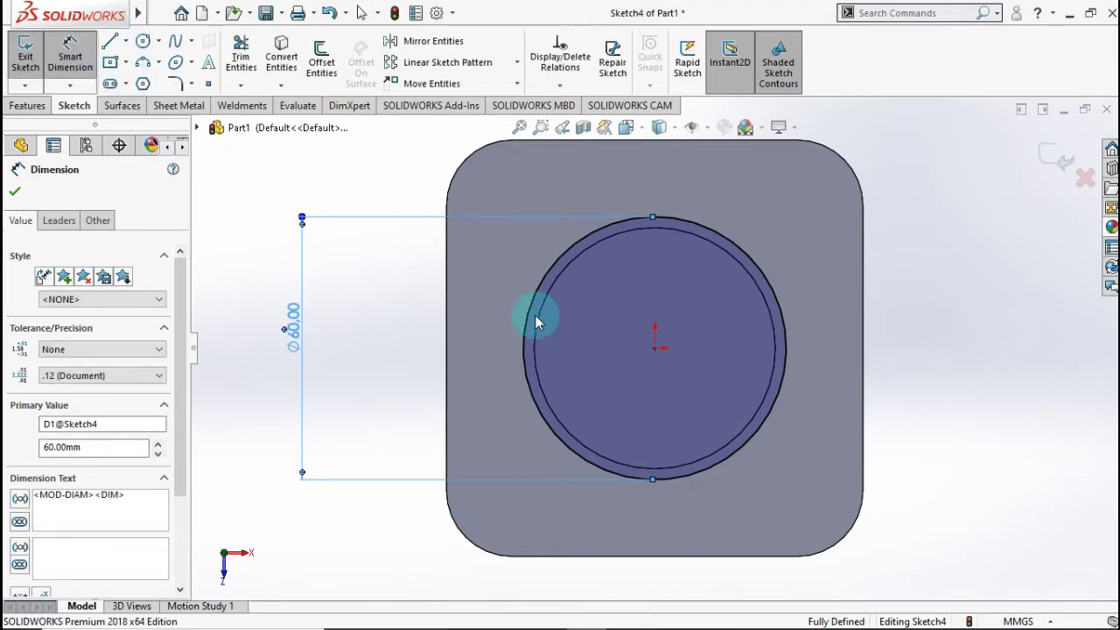
{"action": "mouse_move", "coordinate": [658, 351]}
{"action": "left_mouse_down"}
{"action": "mouse_move", "coordinate": [645, 170]}
{"action": "mouse_move", "coordinate": [654, 176]}
{"action": "left_mouse_up"}
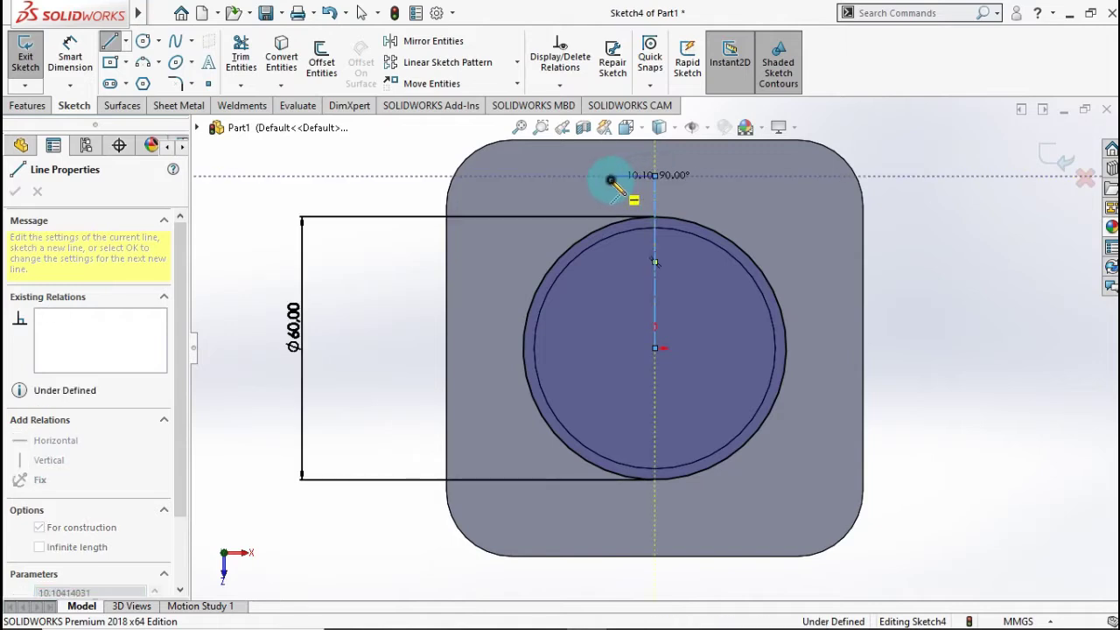
{"action": "key", "text": "Escape"}
{"action": "left_click", "coordinate": [655, 351]}
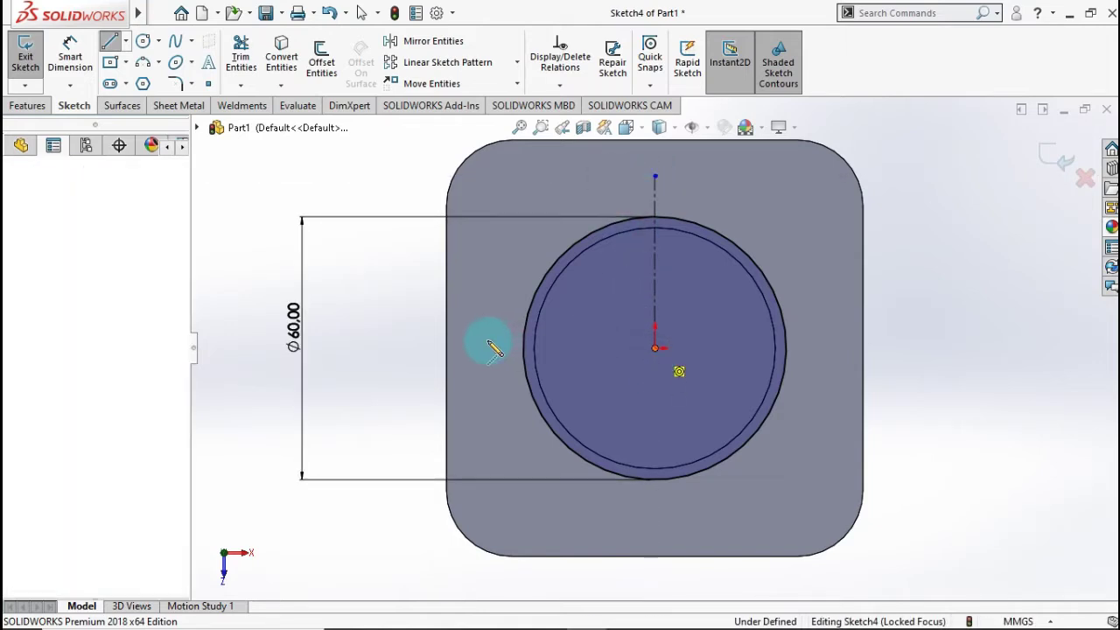
{"action": "left_click_drag", "start_coordinate": [490, 346], "coordinate": [411, 348]}
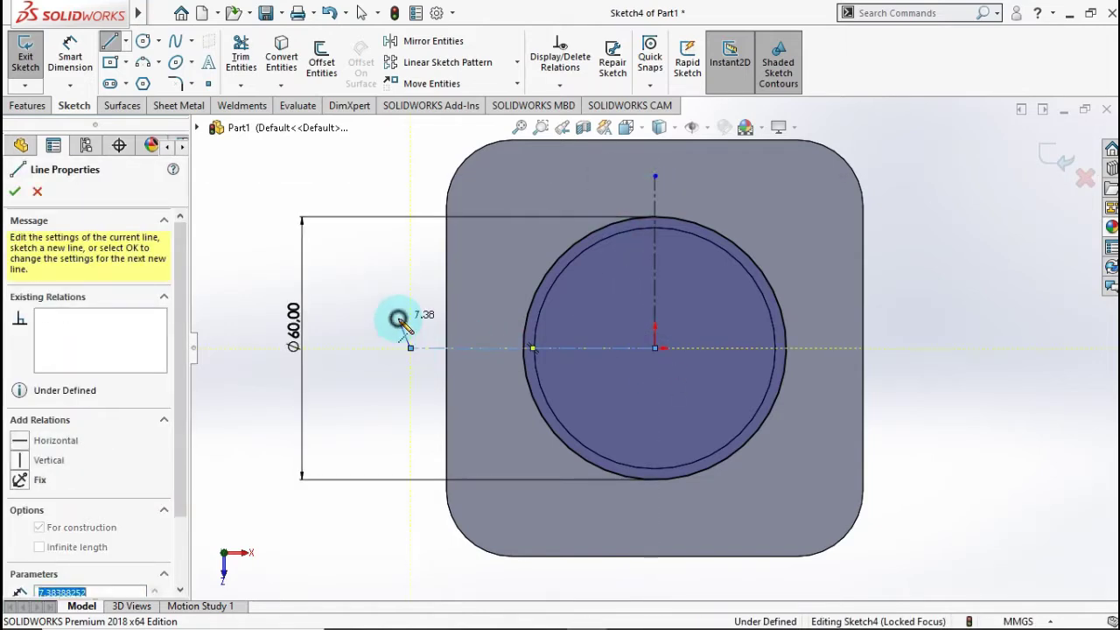
{"action": "key", "text": "Escape"}
- Sketch a tapered lug outline on the circle's negative-X side with a tangent upper sloped line, a vertical end line and a lower sloped line
{"action": "left_click", "coordinate": [127, 43]}
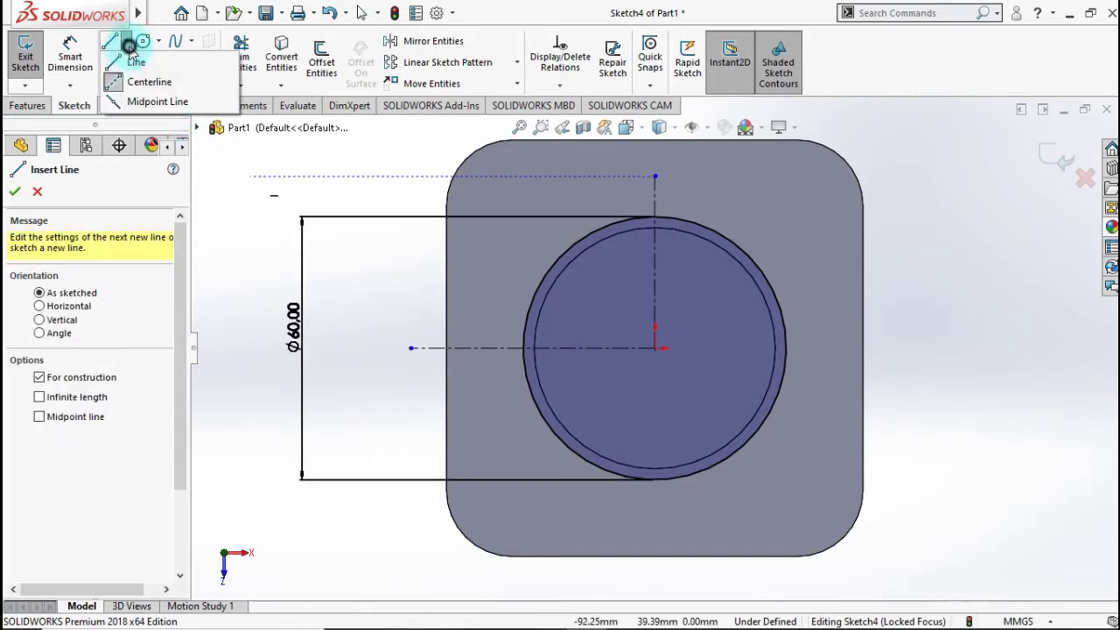
{"action": "left_click", "coordinate": [127, 58]}
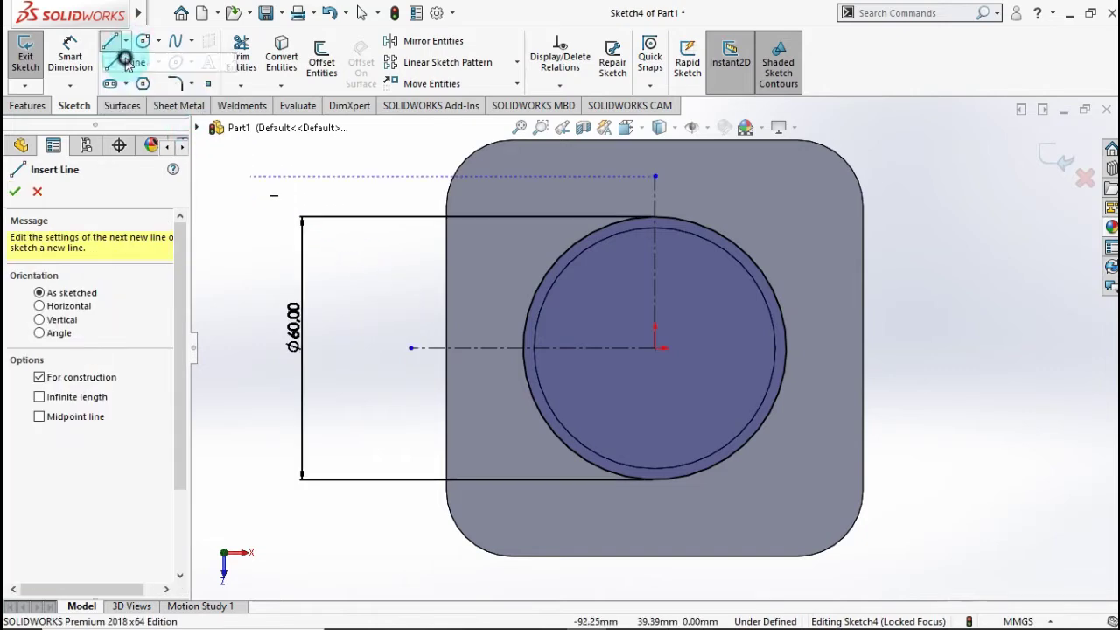
{"action": "left_click", "coordinate": [573, 245]}
{"action": "left_click", "coordinate": [460, 307]}
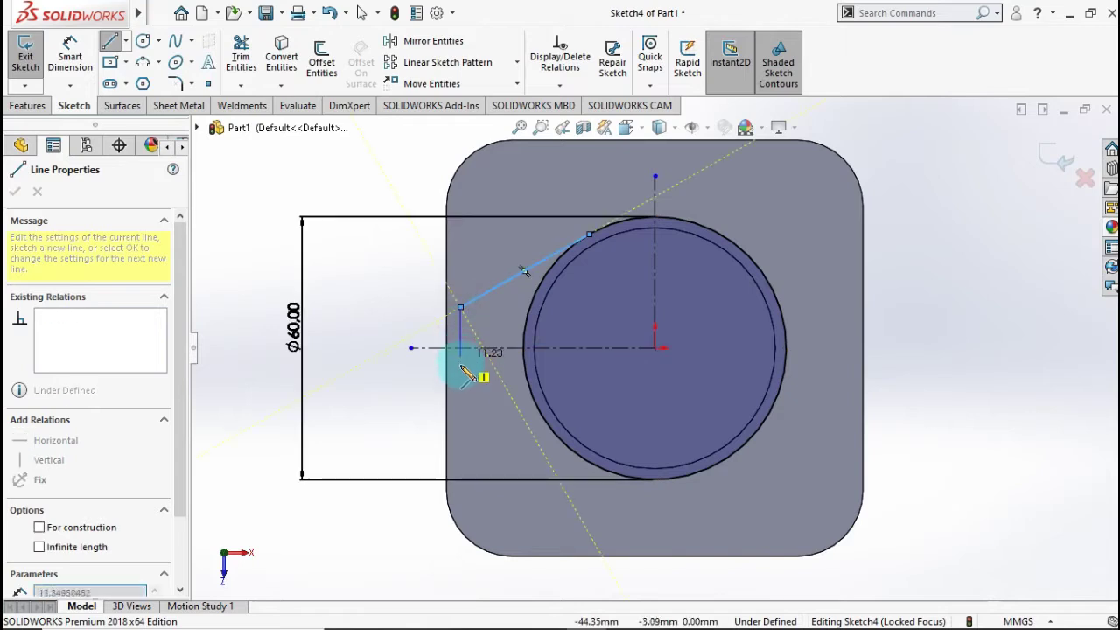
{"action": "left_click", "coordinate": [460, 391]}
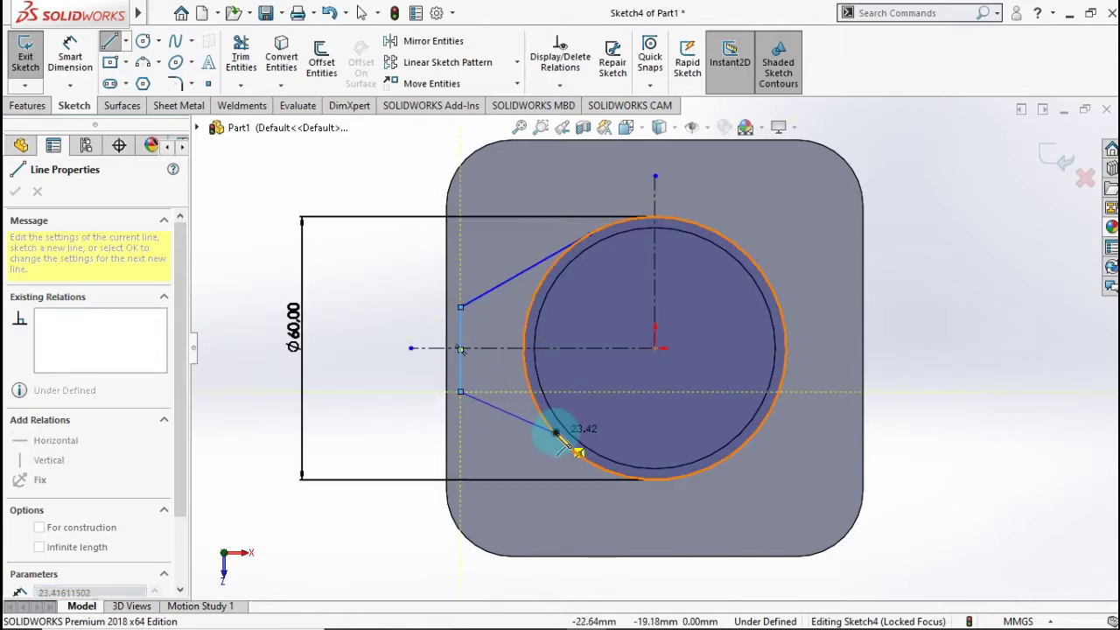
{"action": "left_click", "coordinate": [556, 433]}
{"action": "key", "text": "Escape"}
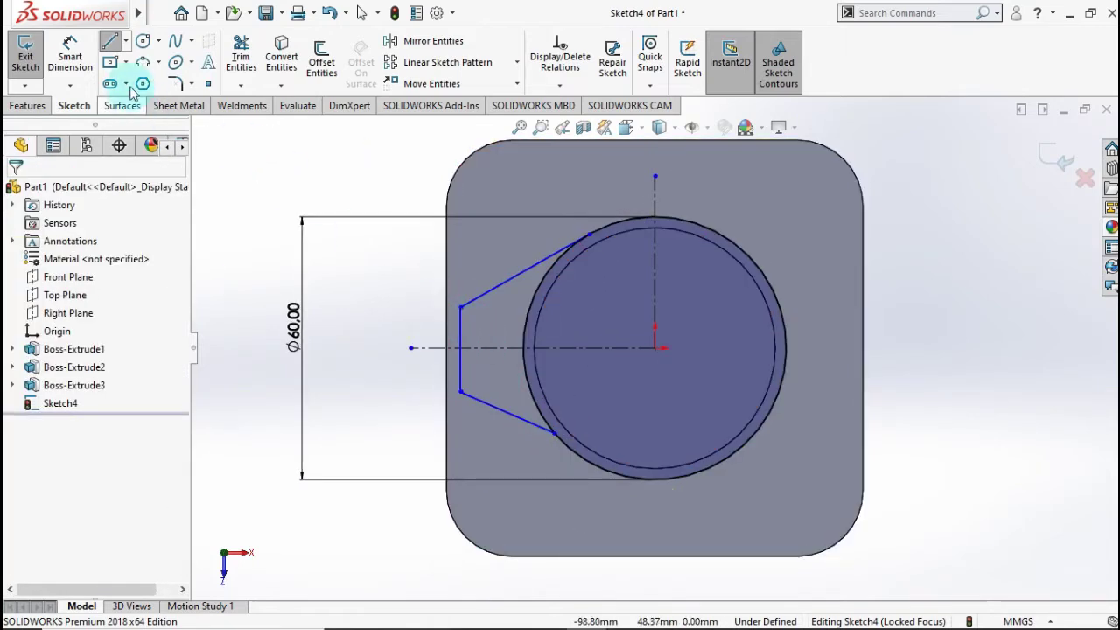
- Sketch a three-sided rectangular notch about 10.5 mm deep inward from the lug's vertical end line, spanning the horizontal centerline
{"action": "left_click", "coordinate": [126, 42]}
{"action": "left_click", "coordinate": [126, 61]}
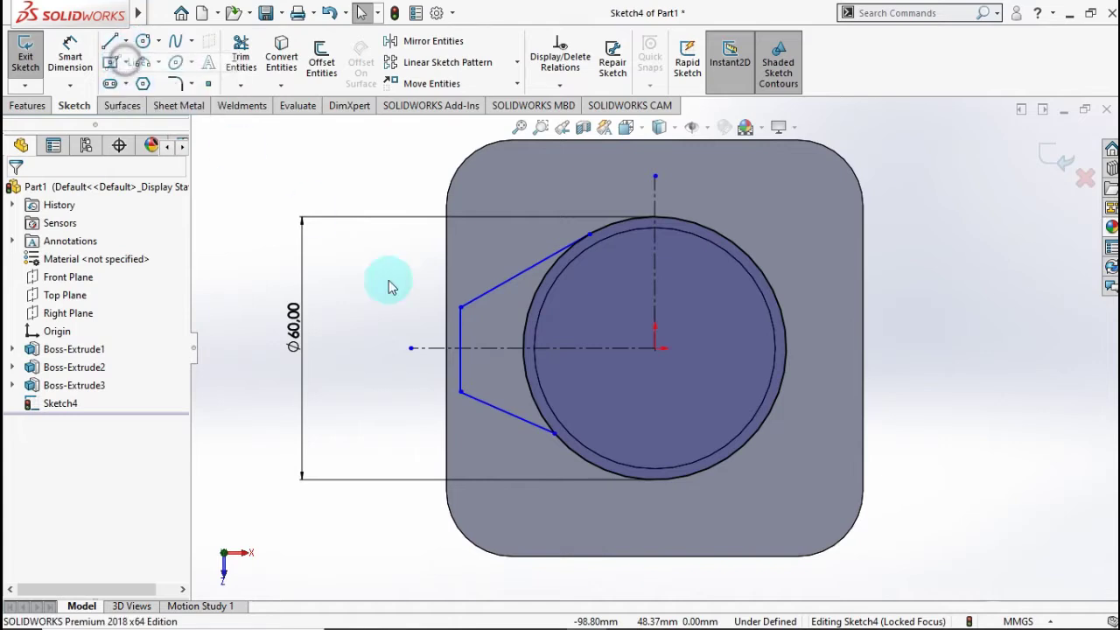
{"action": "left_click", "coordinate": [460, 348]}
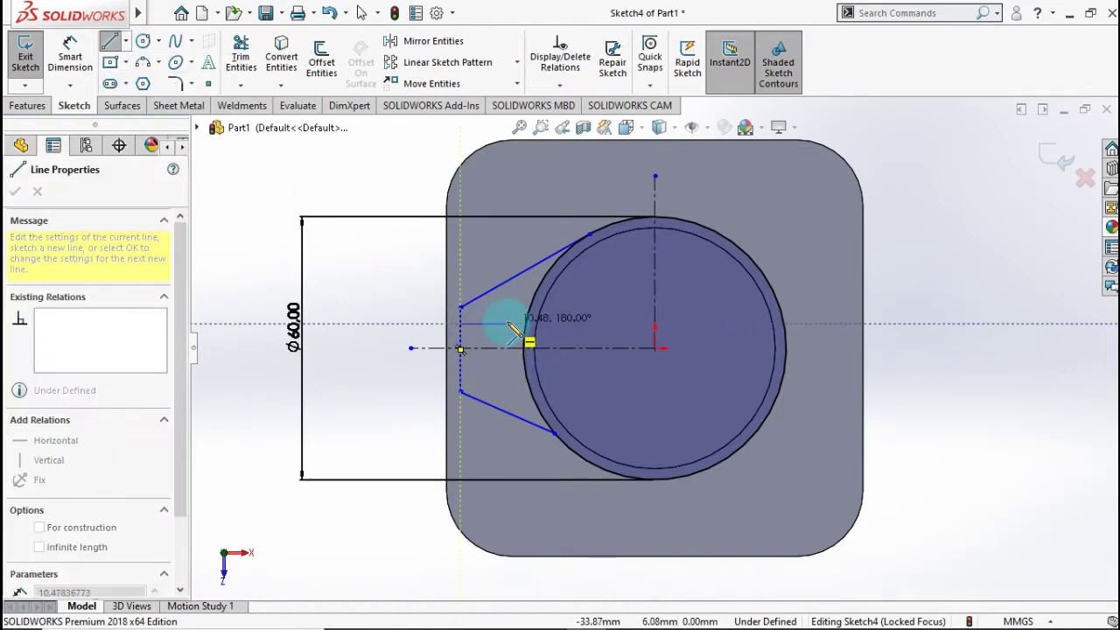
{"action": "left_click", "coordinate": [507, 324]}
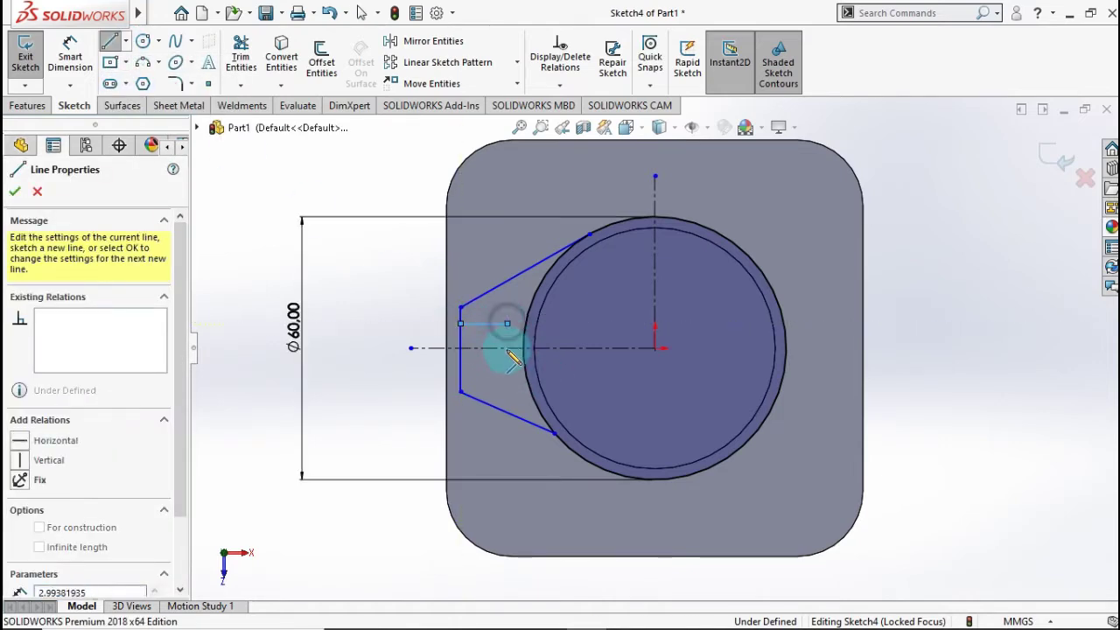
{"action": "left_click", "coordinate": [463, 383]}
{"action": "key", "text": "Escape"}
{"action": "scroll", "coordinate": [507, 385], "scroll_direction": "down", "scroll_amount": 1}
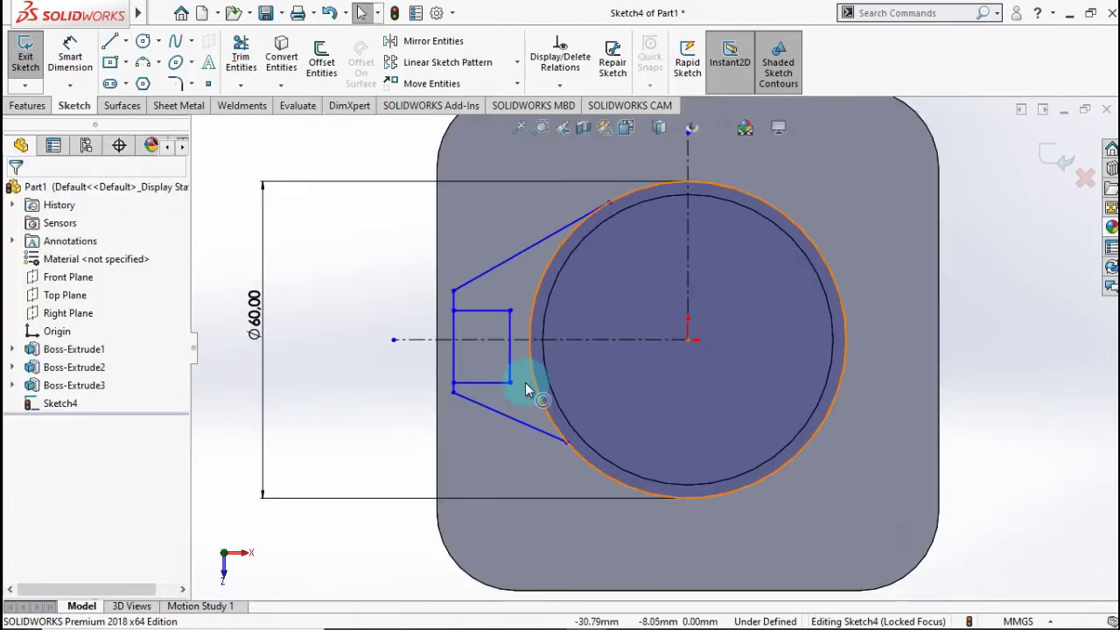
- Add a tangent relation between the lug's lower sloped line and the 60 mm circle
{"action": "left_click", "coordinate": [584, 470]}
{"action": "left_click", "coordinate": [583, 457]}
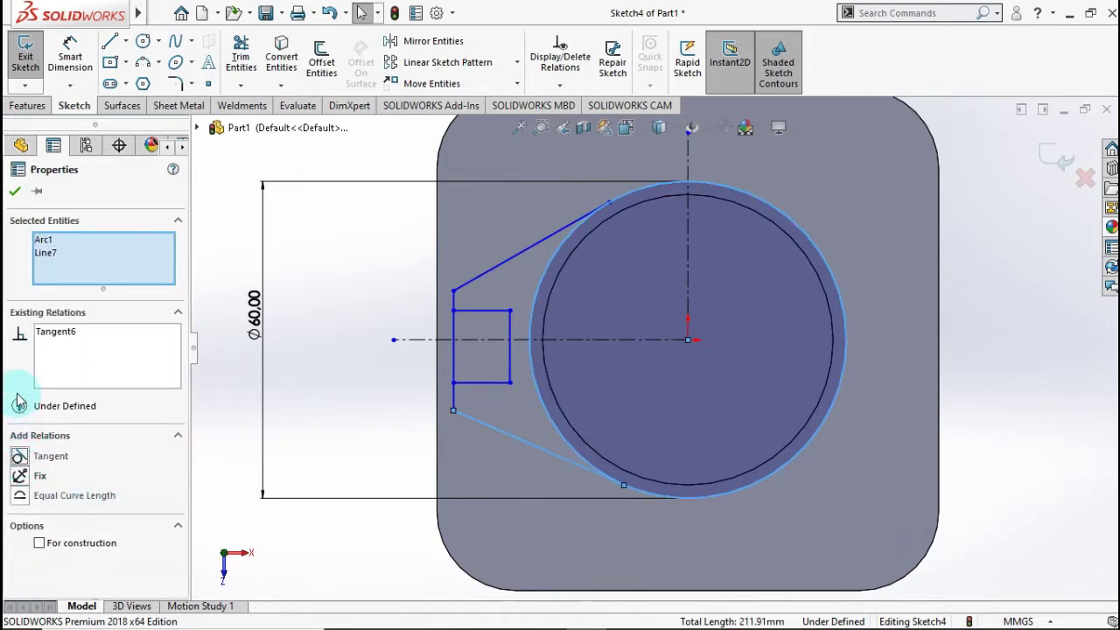
{"action": "left_click", "coordinate": [23, 192]}
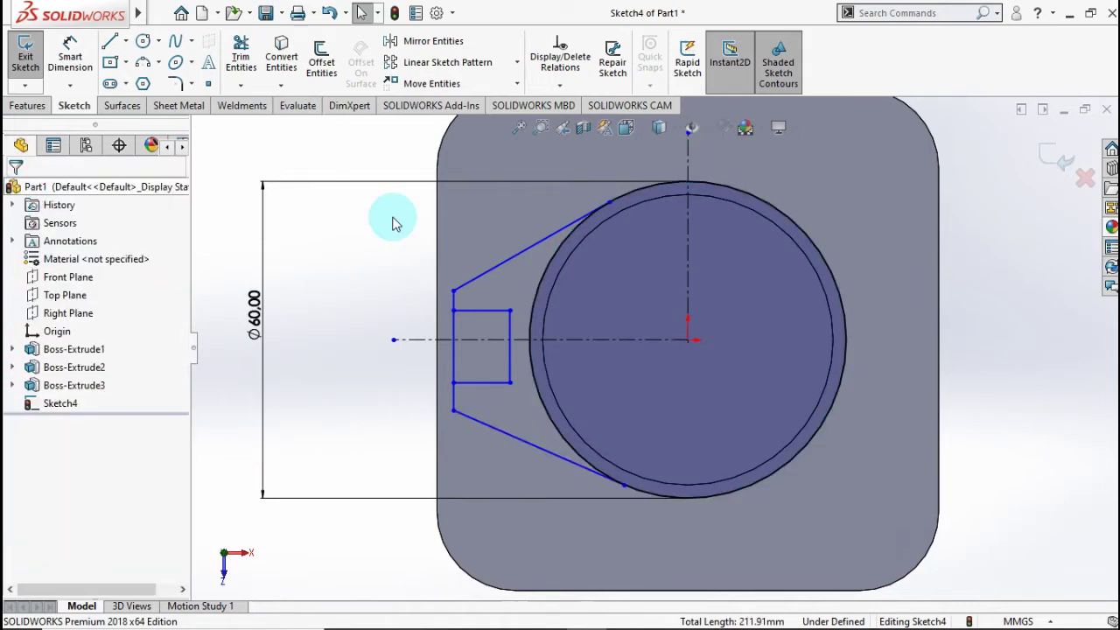
- Check the tangent relation between the lug's upper sloped line and the 60 mm circle
{"action": "left_click", "coordinate": [515, 258]}
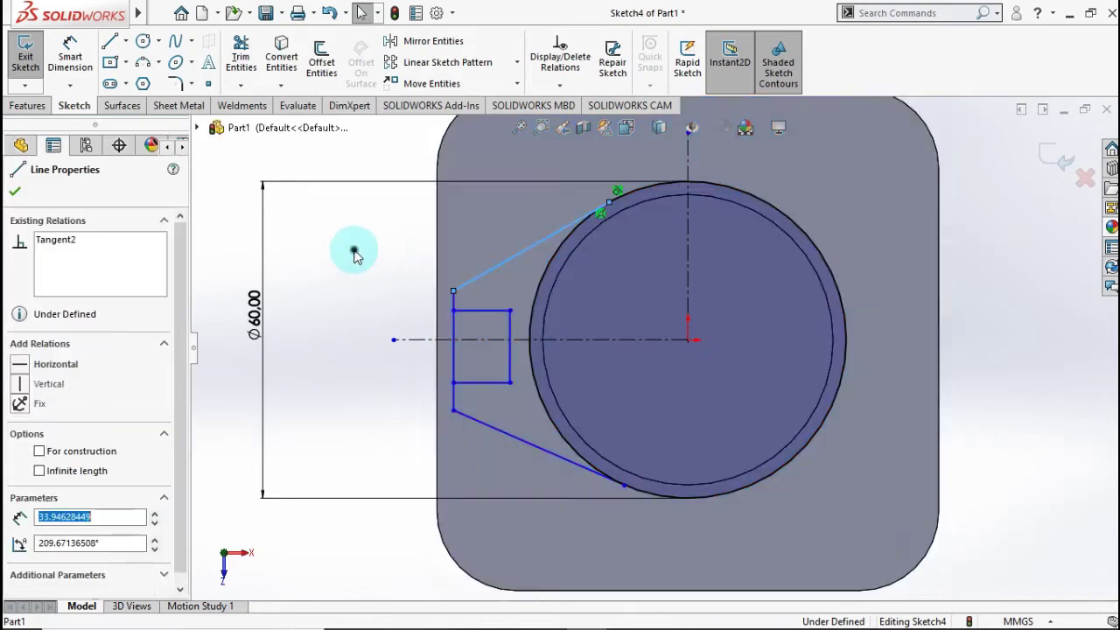
{"action": "left_click", "coordinate": [358, 252]}
{"action": "left_click", "coordinate": [542, 262]}
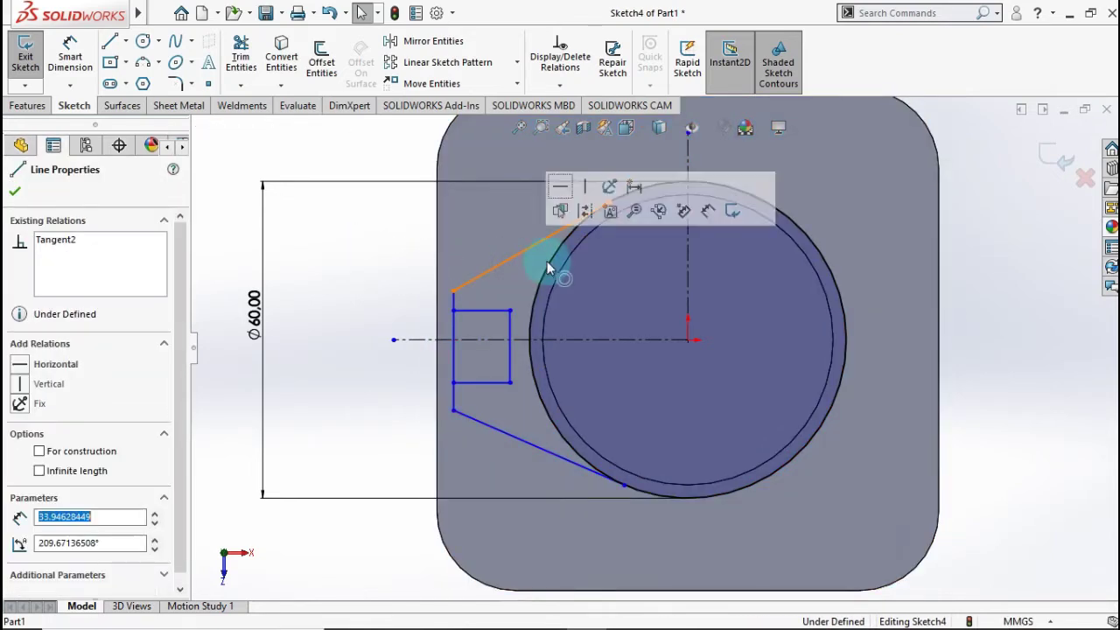
{"action": "left_click", "coordinate": [551, 264]}
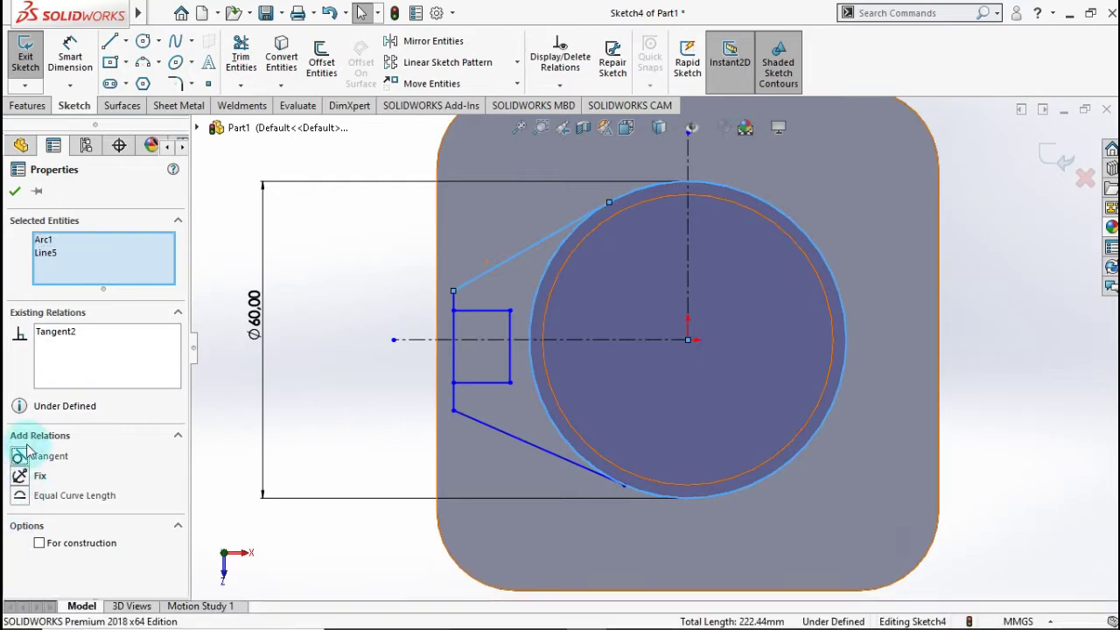
{"action": "left_click", "coordinate": [15, 193]}
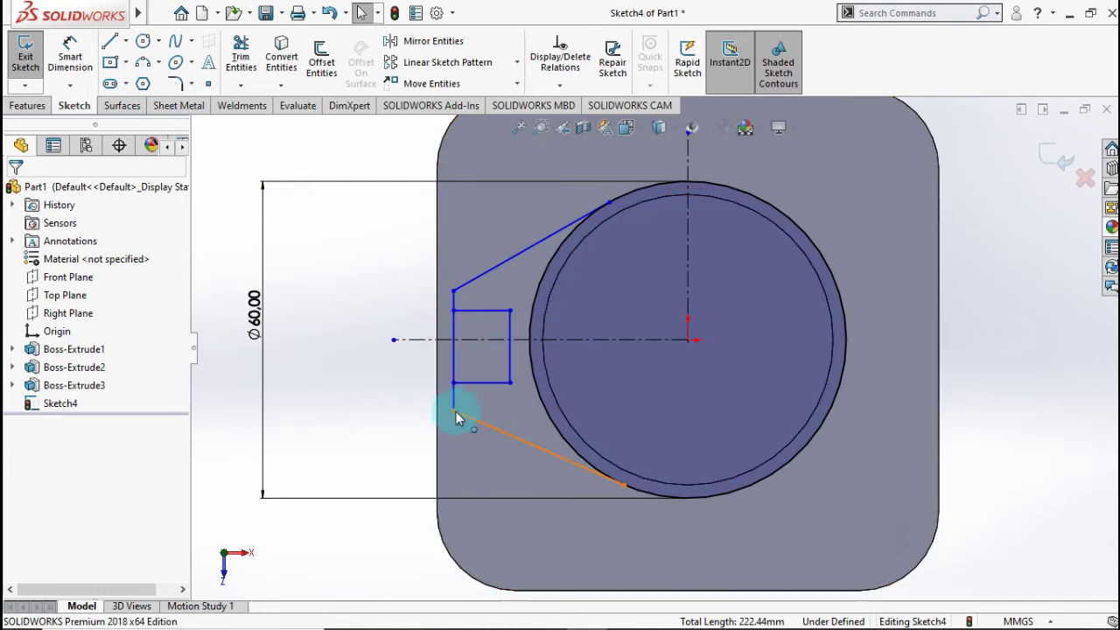
- Make the two endpoints of the lug's vertical end line symmetric about the horizontal centerline
{"action": "left_click", "coordinate": [452, 294]}
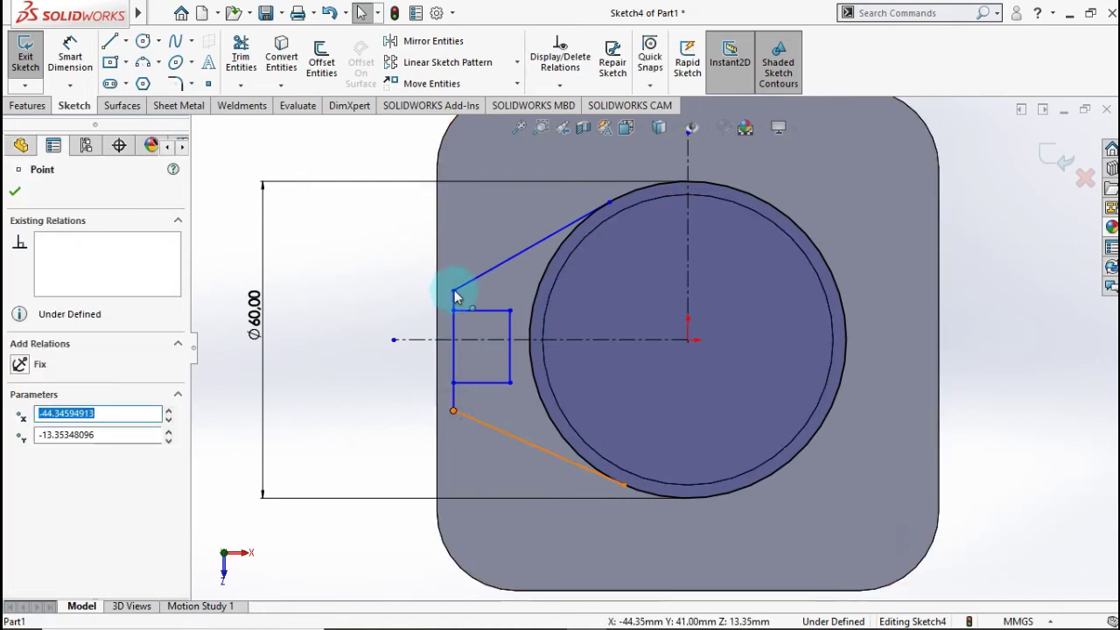
{"action": "left_click", "coordinate": [425, 293]}
{"action": "scroll", "coordinate": [481, 302], "scroll_direction": "down", "scroll_amount": 4}
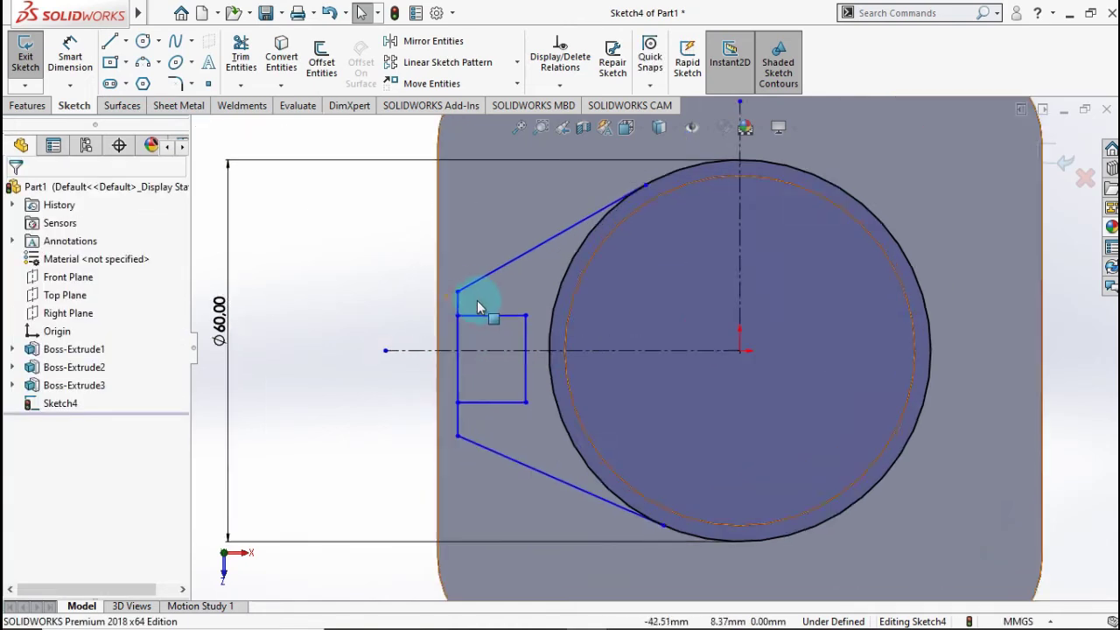
{"action": "left_click", "coordinate": [476, 547]}
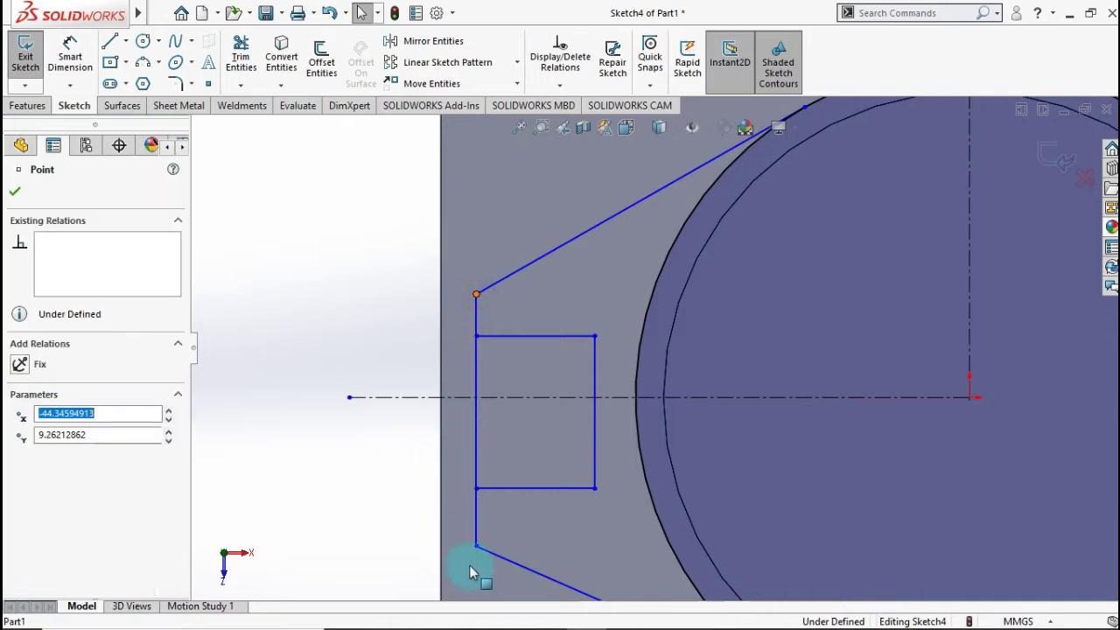
{"action": "left_click", "coordinate": [456, 398]}
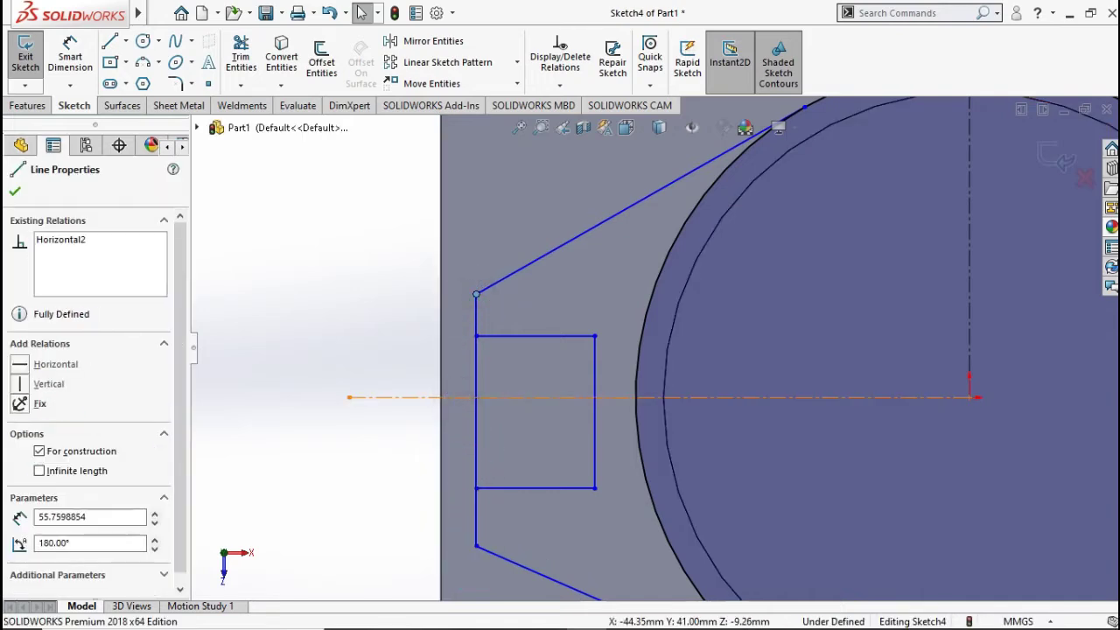
{"action": "left_click", "coordinate": [476, 545], "text": "ctrl"}
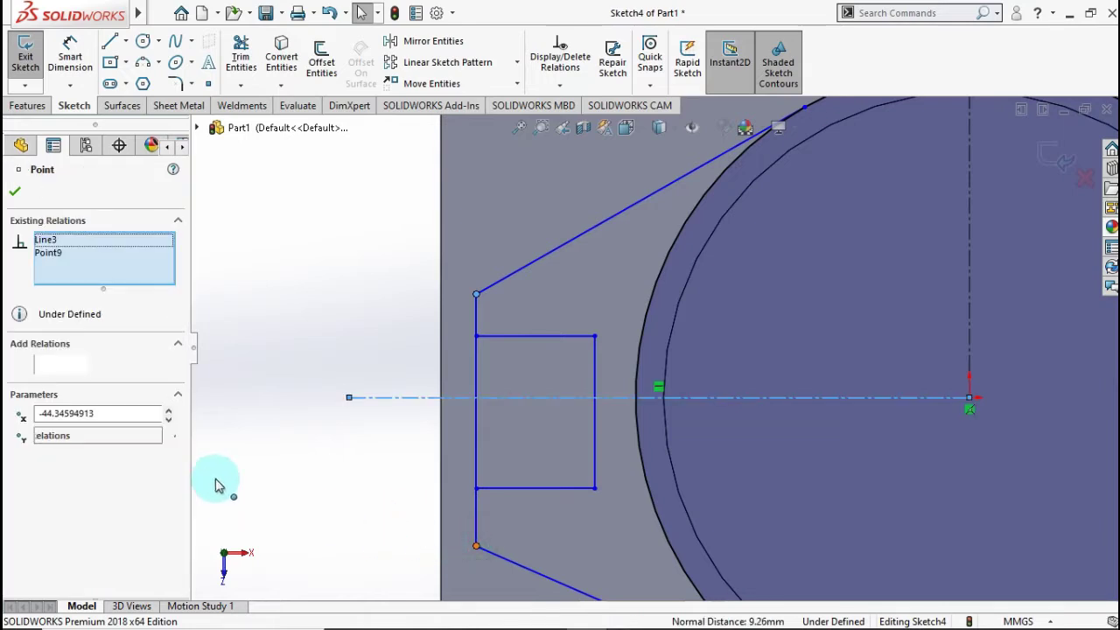
{"action": "left_click", "coordinate": [19, 457]}
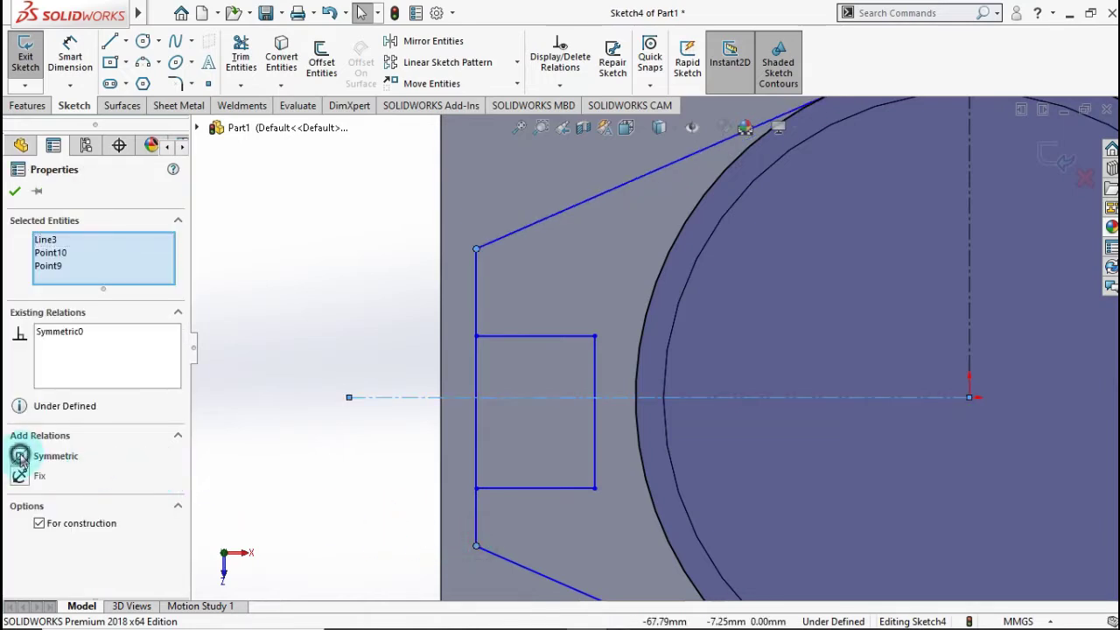
{"action": "left_click", "coordinate": [14, 198]}
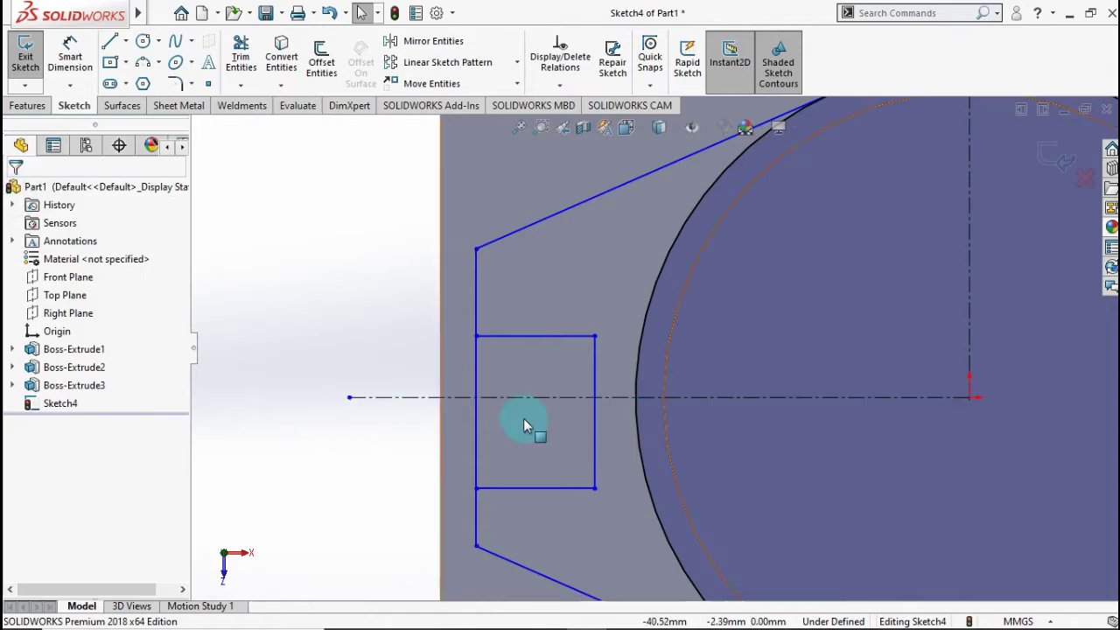
- Make the notch's upper and lower horizontal lines symmetric about the horizontal centerline
{"action": "left_click", "coordinate": [529, 488]}
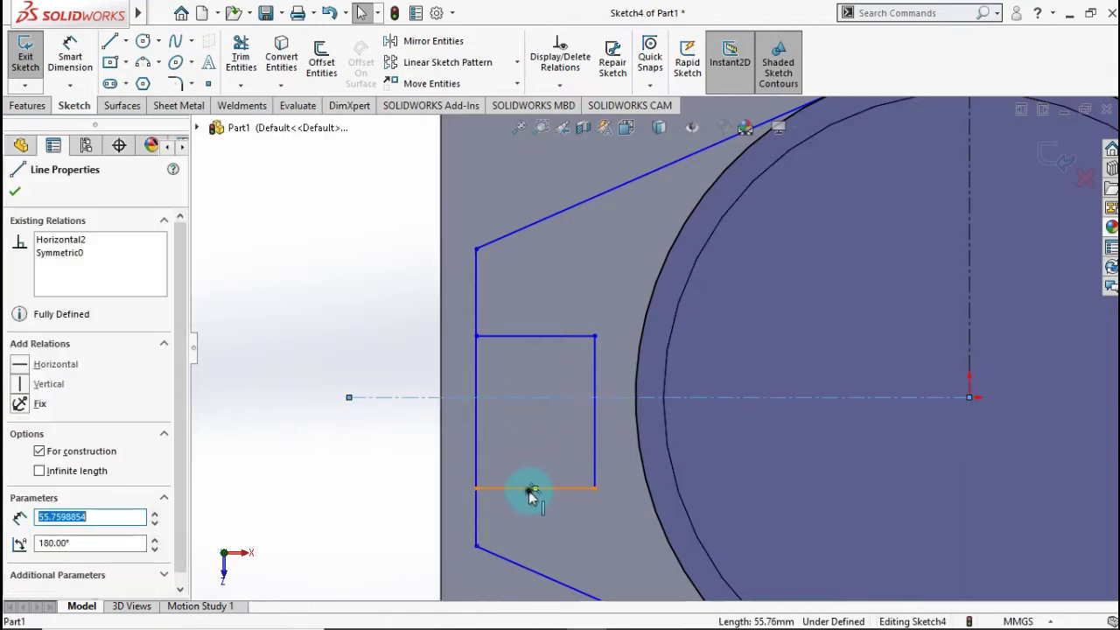
{"action": "left_click", "coordinate": [513, 396], "text": "ctrl"}
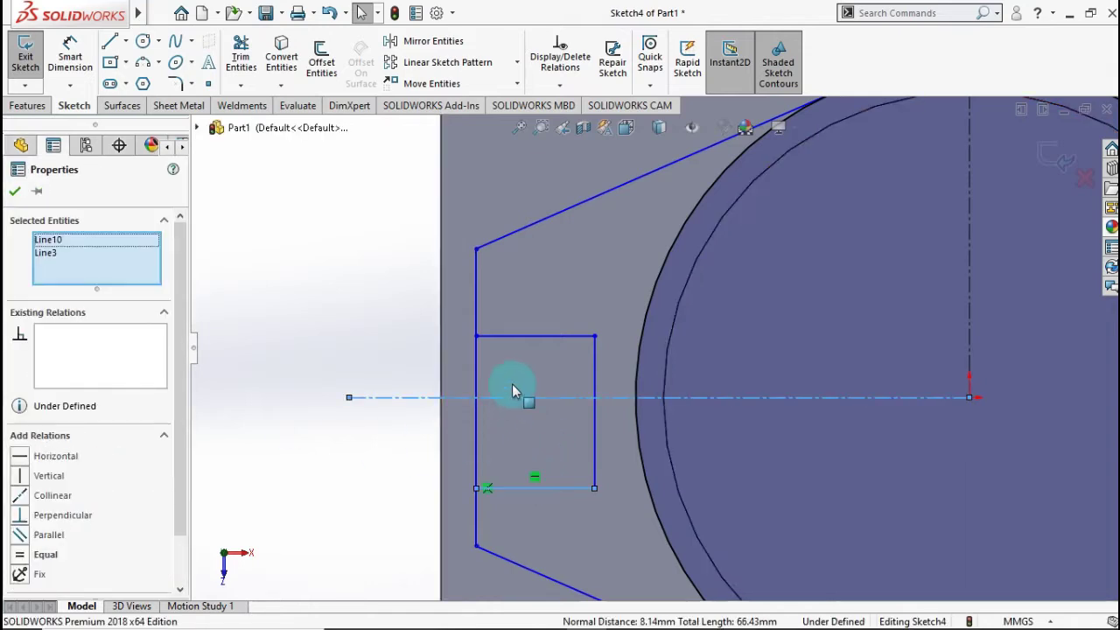
{"action": "left_click", "coordinate": [536, 335], "text": "ctrl"}
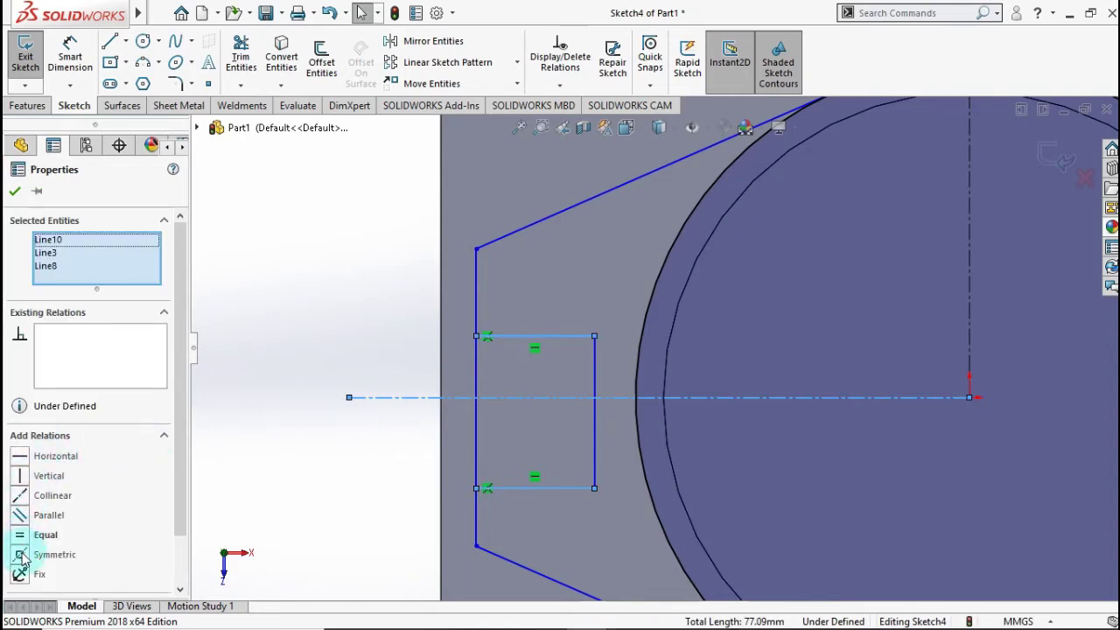
{"action": "left_click", "coordinate": [15, 191]}
- Dimension the lug's vertical end line between its two endpoints and set its length to 22 mm
{"action": "scroll", "coordinate": [533, 212], "scroll_direction": "up", "scroll_amount": 3}
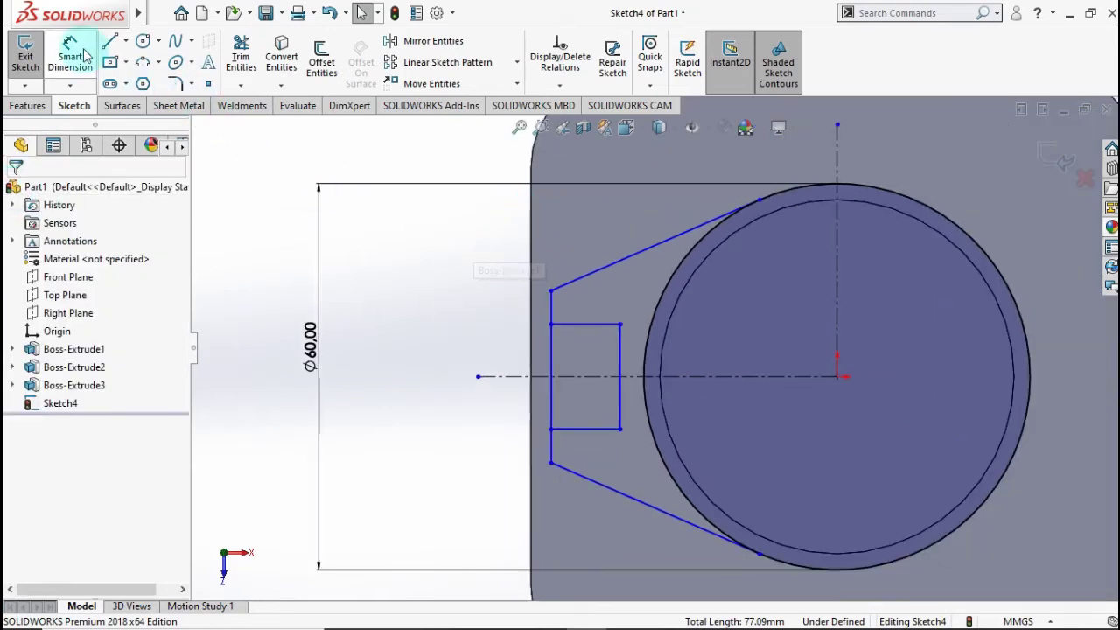
{"action": "left_click", "coordinate": [85, 55]}
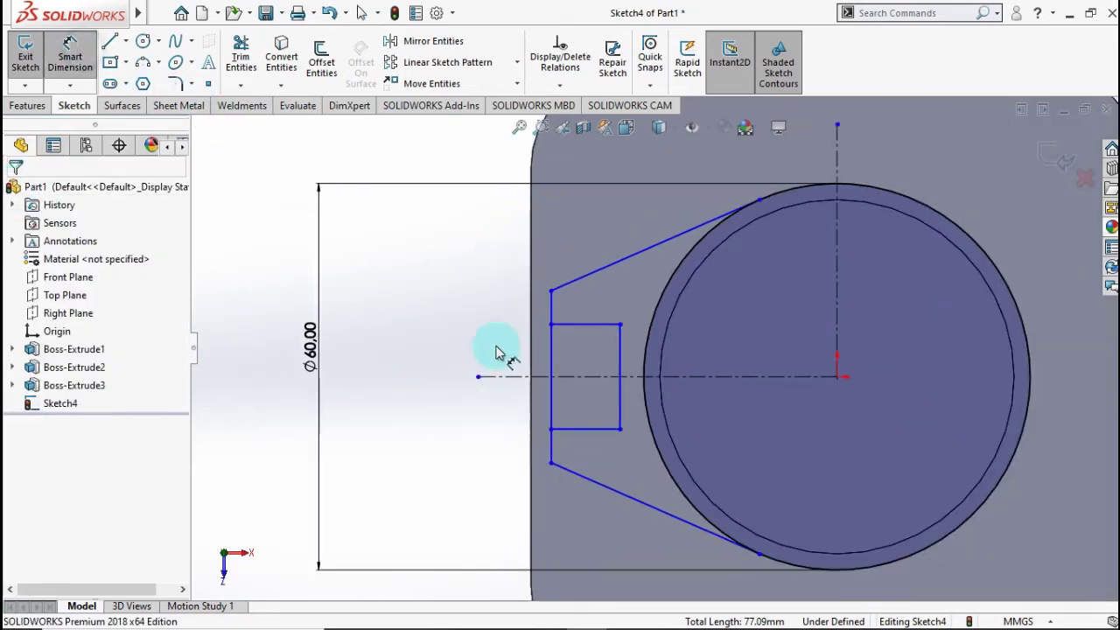
{"action": "left_click", "coordinate": [551, 465]}
{"action": "left_click", "coordinate": [551, 290]}
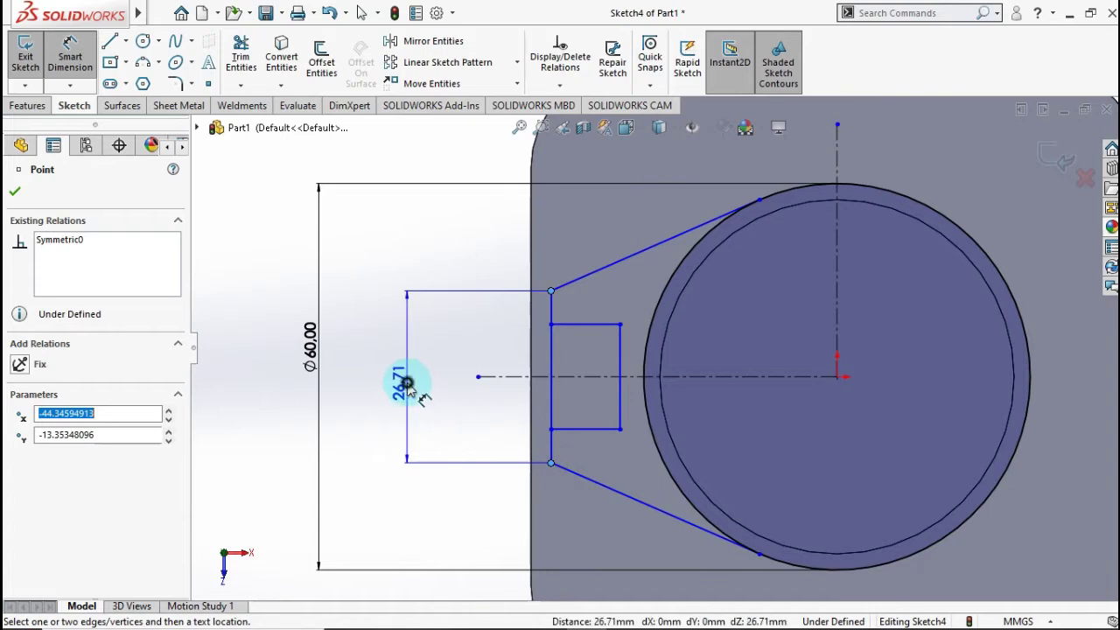
{"action": "left_click", "coordinate": [404, 382]}
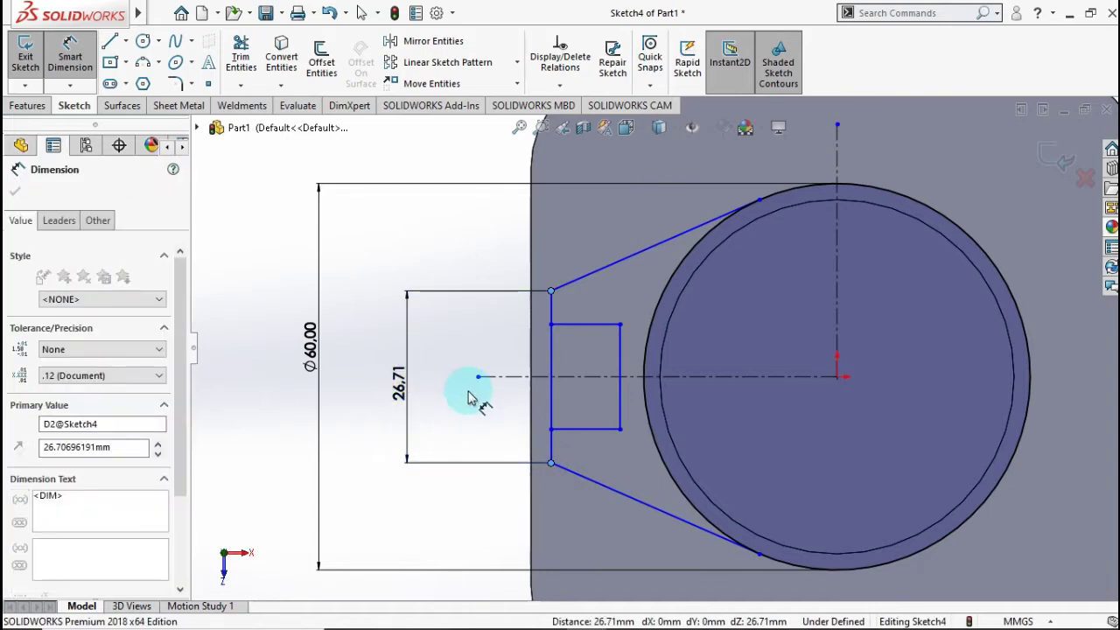
{"action": "type", "text": "22"}
{"action": "left_click", "coordinate": [337, 379]}
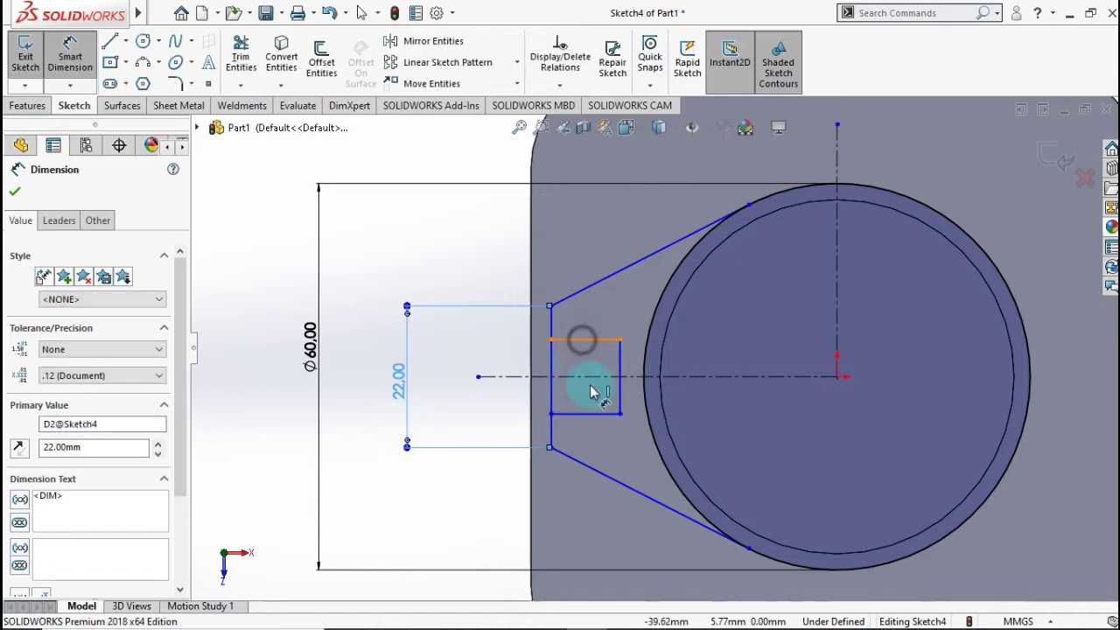
- Dimension the rectangular notch with a width of 15 mm between its horizontal lines and a depth of 15 mm
{"action": "left_click", "coordinate": [569, 413]}
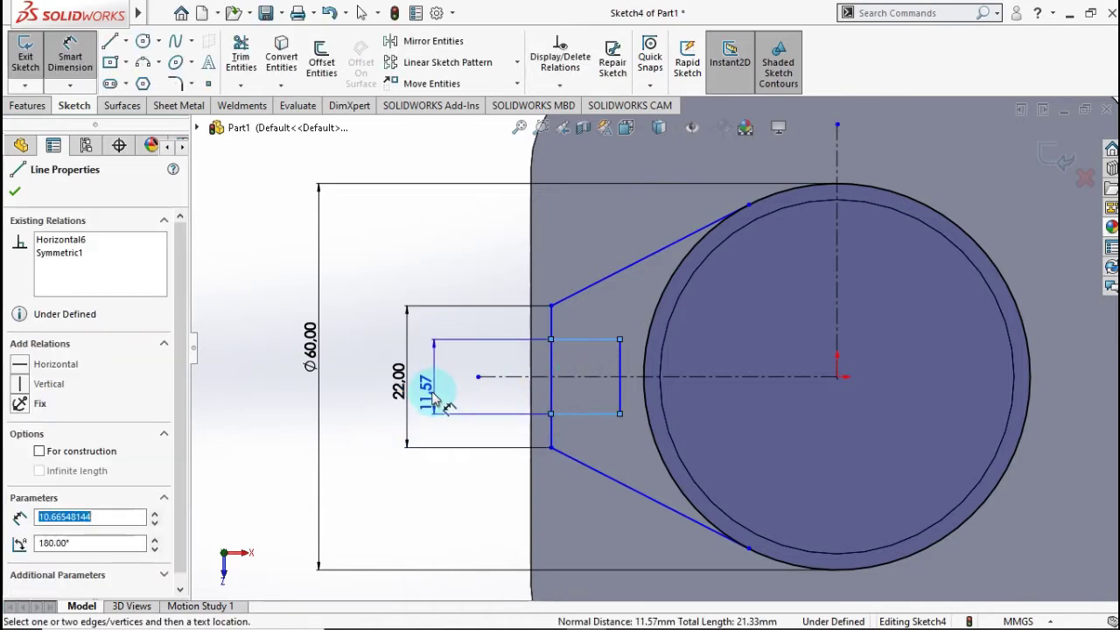
{"action": "left_click", "coordinate": [447, 390]}
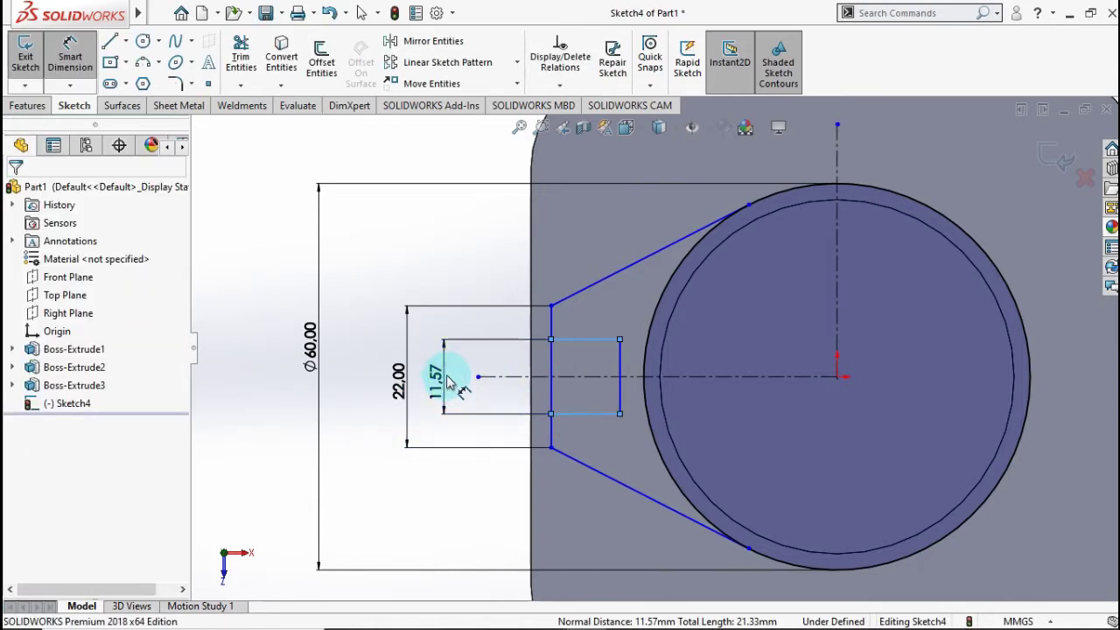
{"action": "type", "text": "15"}
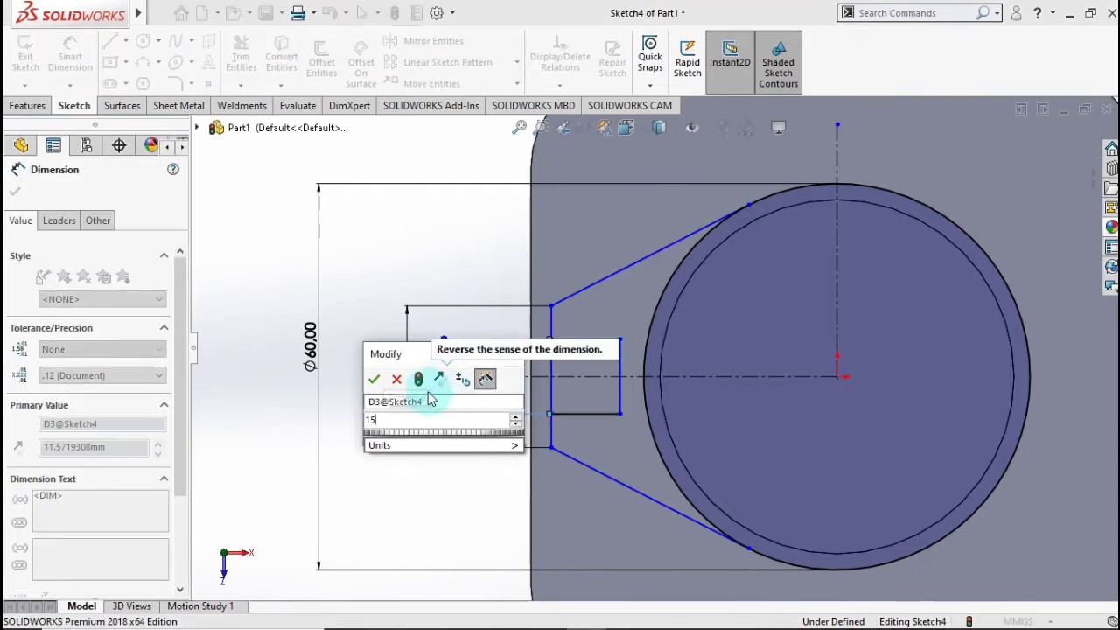
{"action": "left_click", "coordinate": [374, 378]}
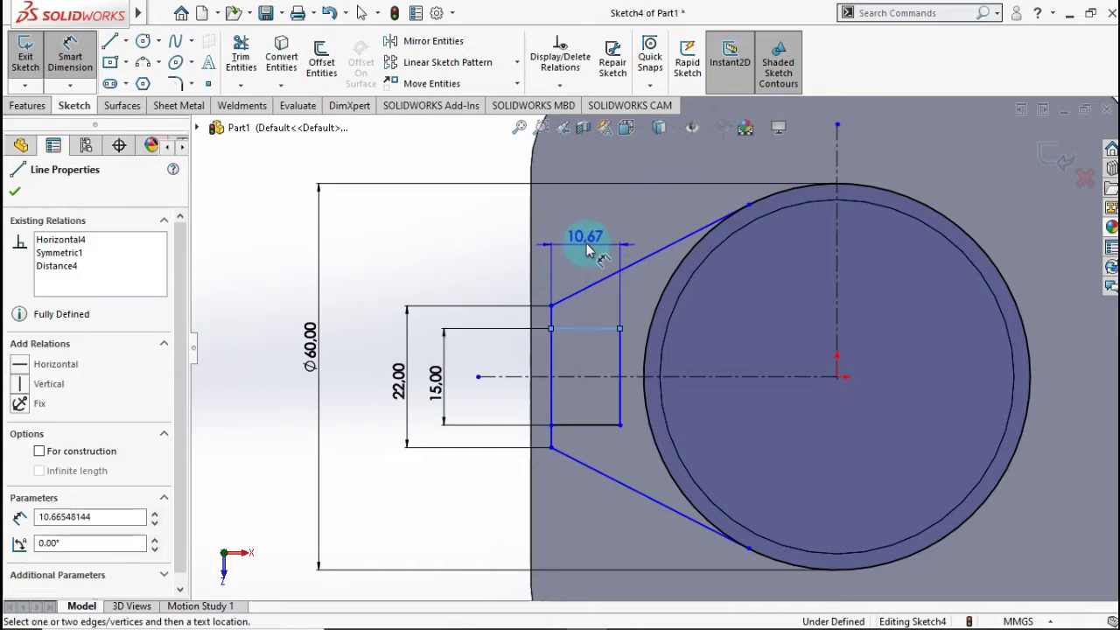
{"action": "left_click", "coordinate": [587, 250]}
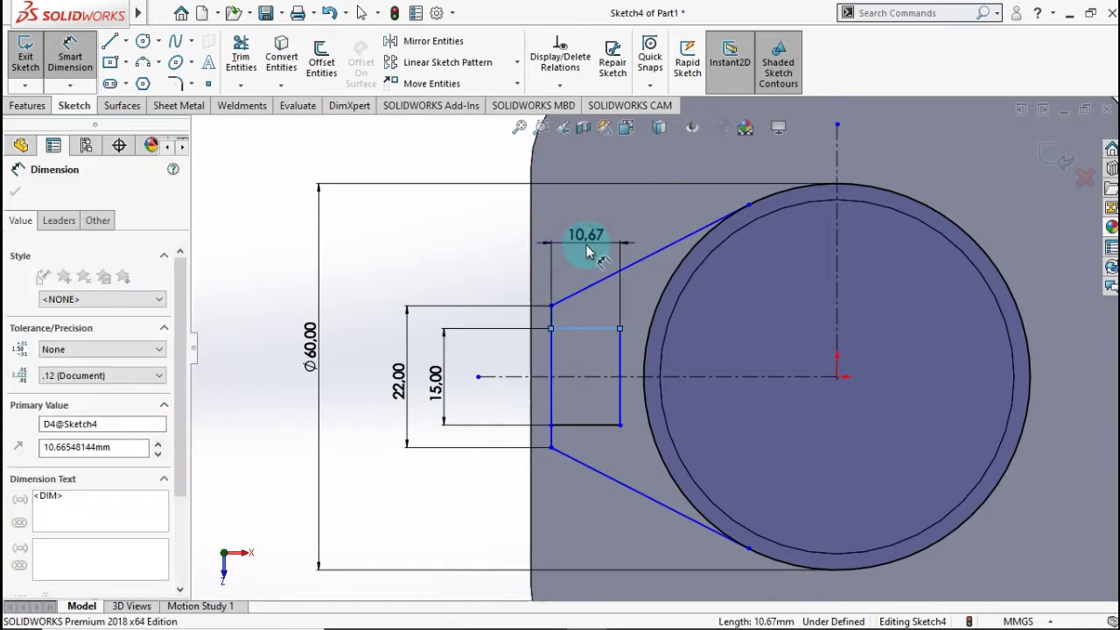
{"action": "type", "text": "15"}
{"action": "left_click", "coordinate": [516, 239]}
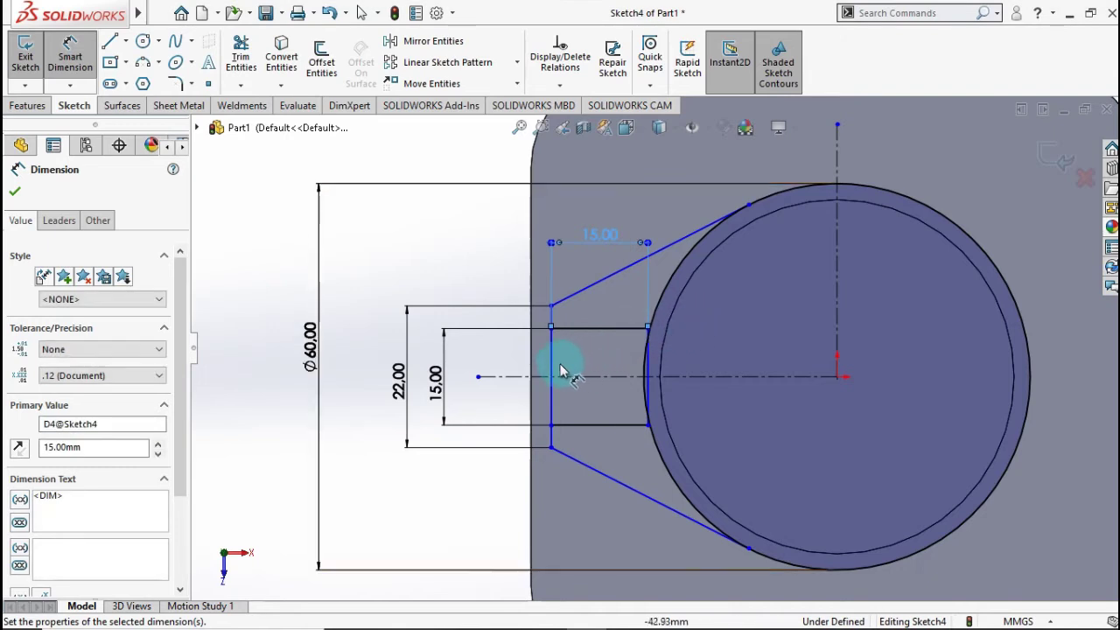
- Dimension the distance from the lug's vertical end line to the vertical centerline and set it to 46 mm
{"action": "left_click", "coordinate": [611, 340]}
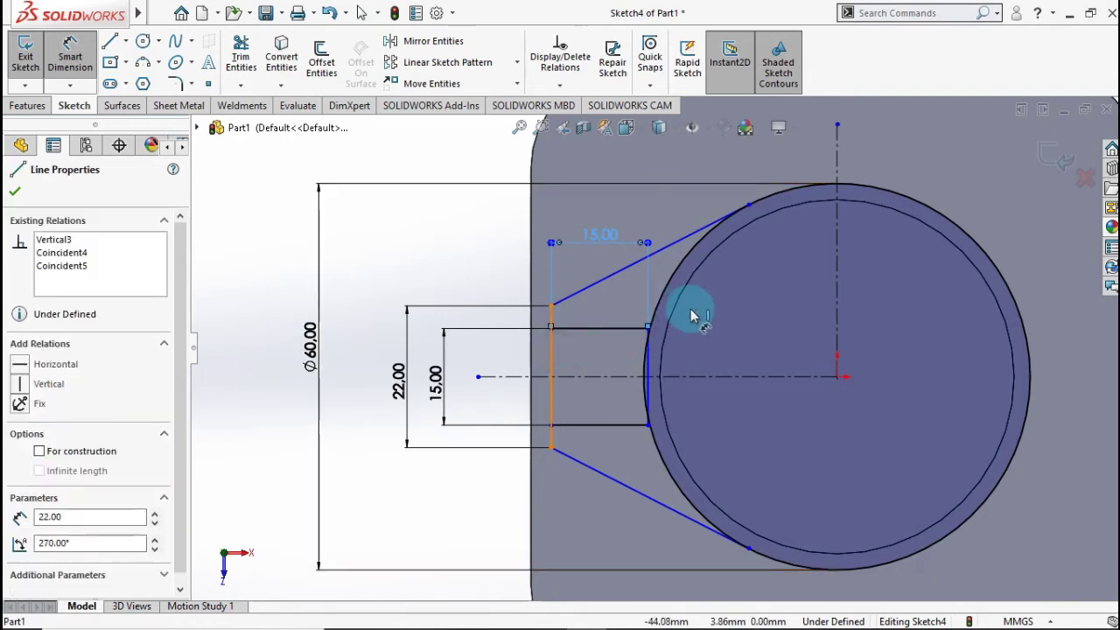
{"action": "left_click", "coordinate": [836, 280]}
{"action": "scroll", "coordinate": [692, 239], "scroll_direction": "up", "scroll_amount": 4}
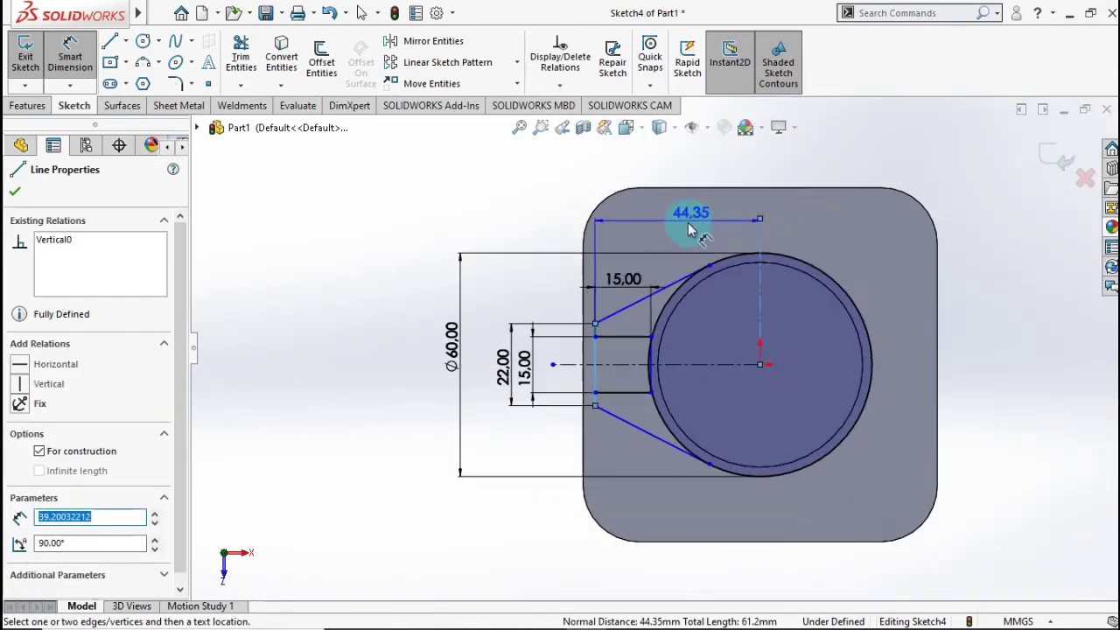
{"action": "left_click", "coordinate": [686, 239]}
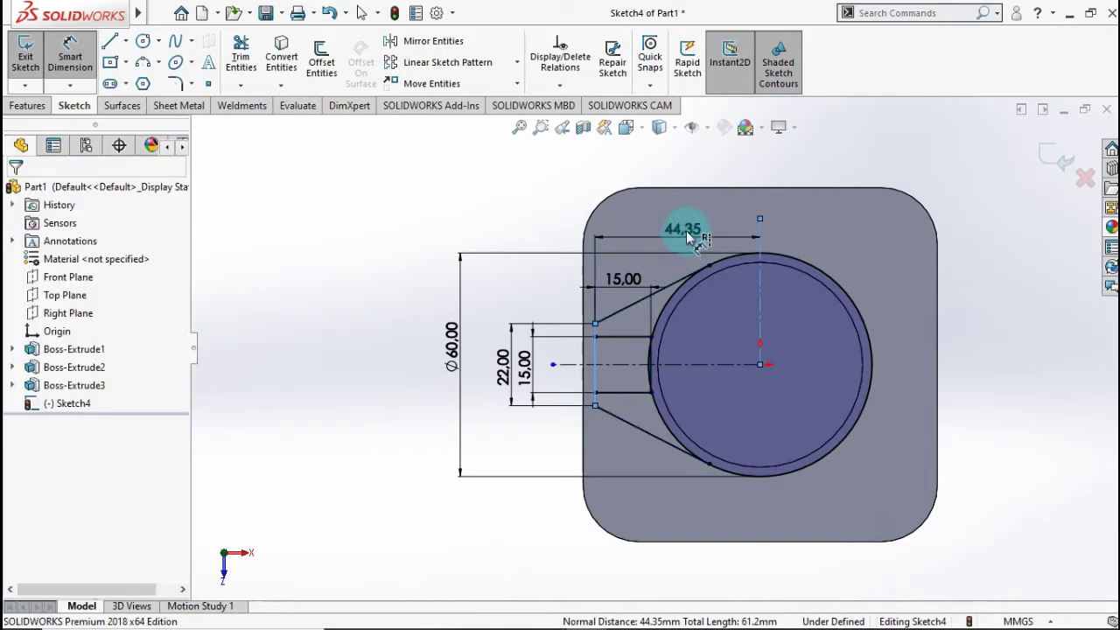
{"action": "double_click", "coordinate": [686, 231]}
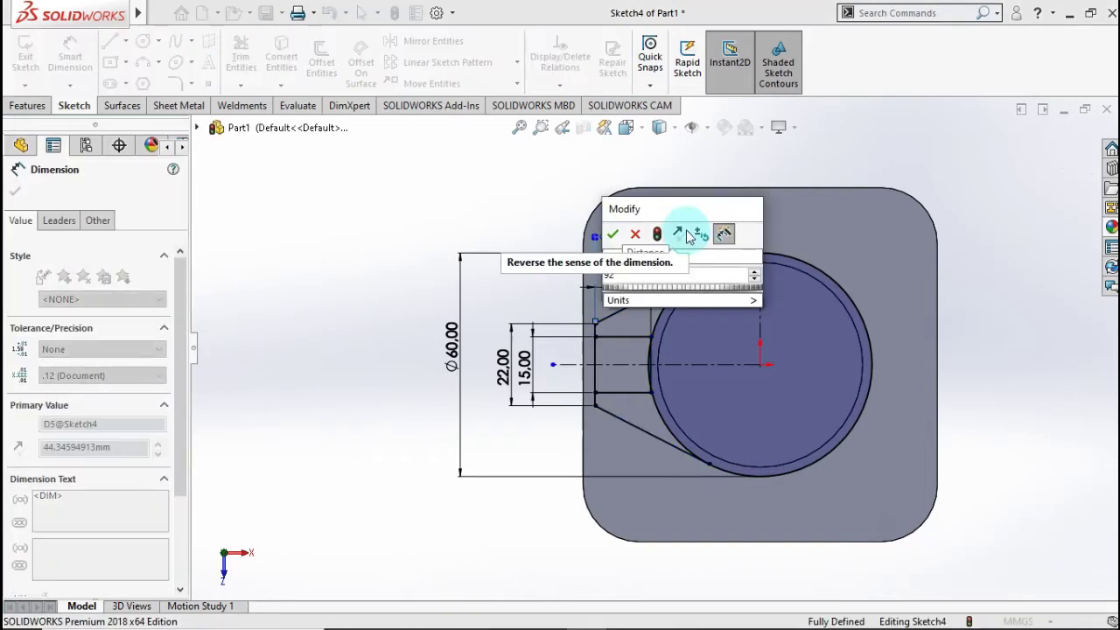
{"action": "left_click", "coordinate": [612, 233]}
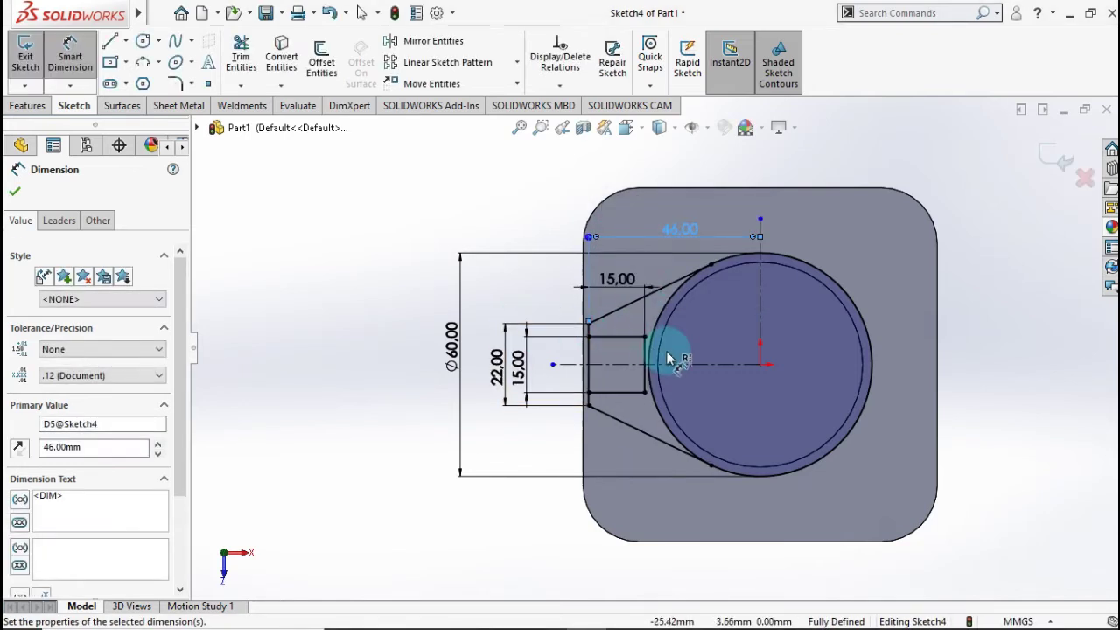
- Mirror the lug's two tapered lines, vertical end line and three notch lines about the vertical centerline
{"action": "scroll", "coordinate": [674, 354], "scroll_direction": "down", "scroll_amount": 3}
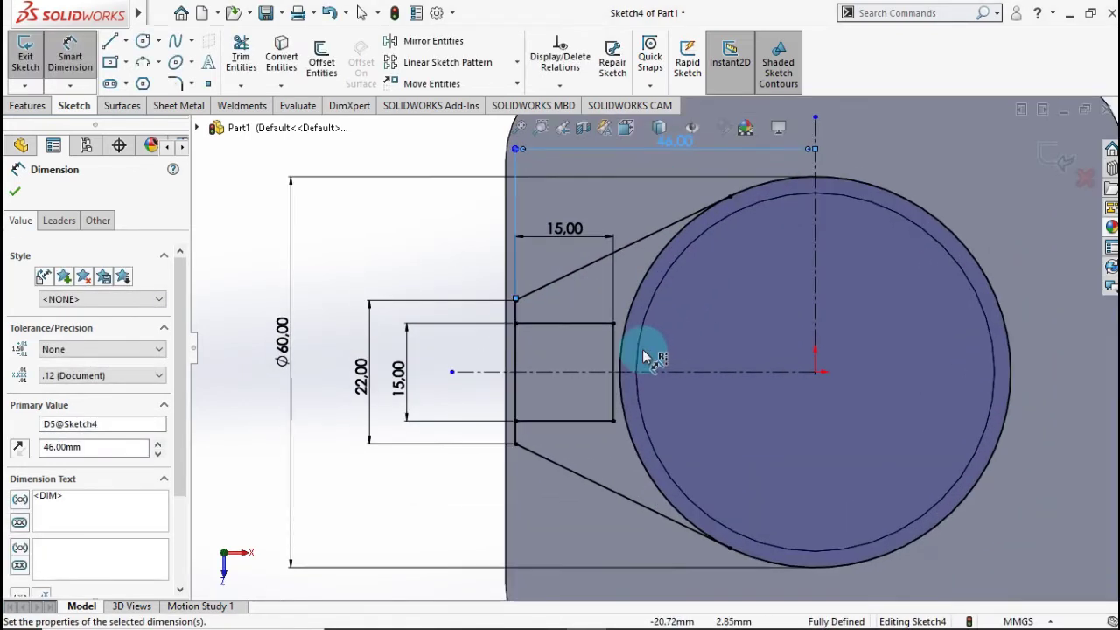
{"action": "left_click", "coordinate": [408, 45]}
{"action": "left_click", "coordinate": [582, 266]}
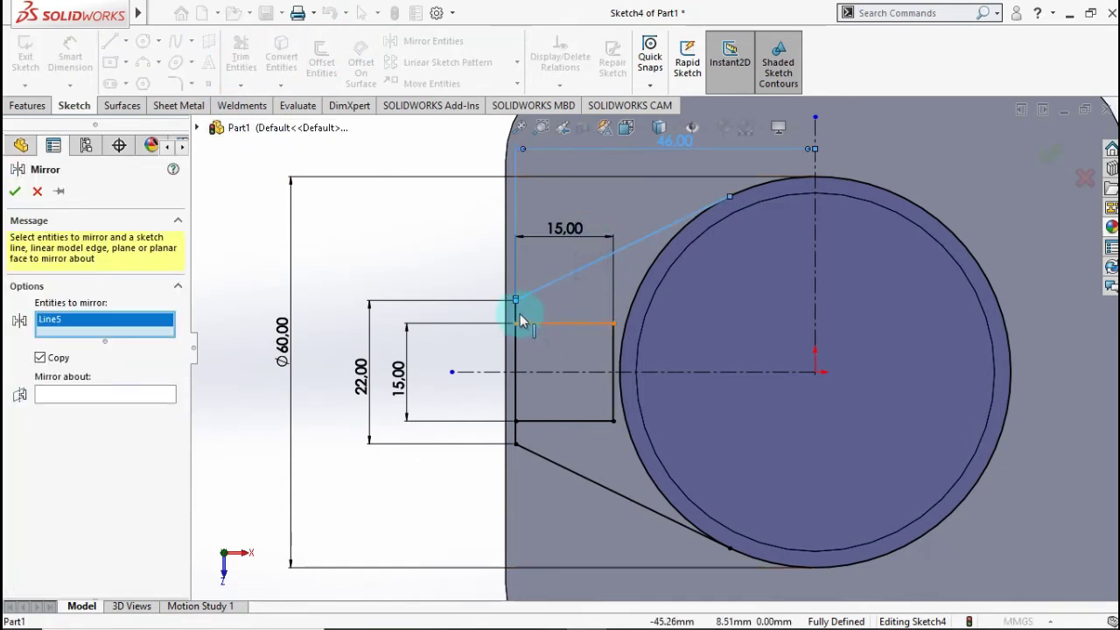
{"action": "left_click", "coordinate": [514, 317]}
{"action": "left_click", "coordinate": [554, 324]}
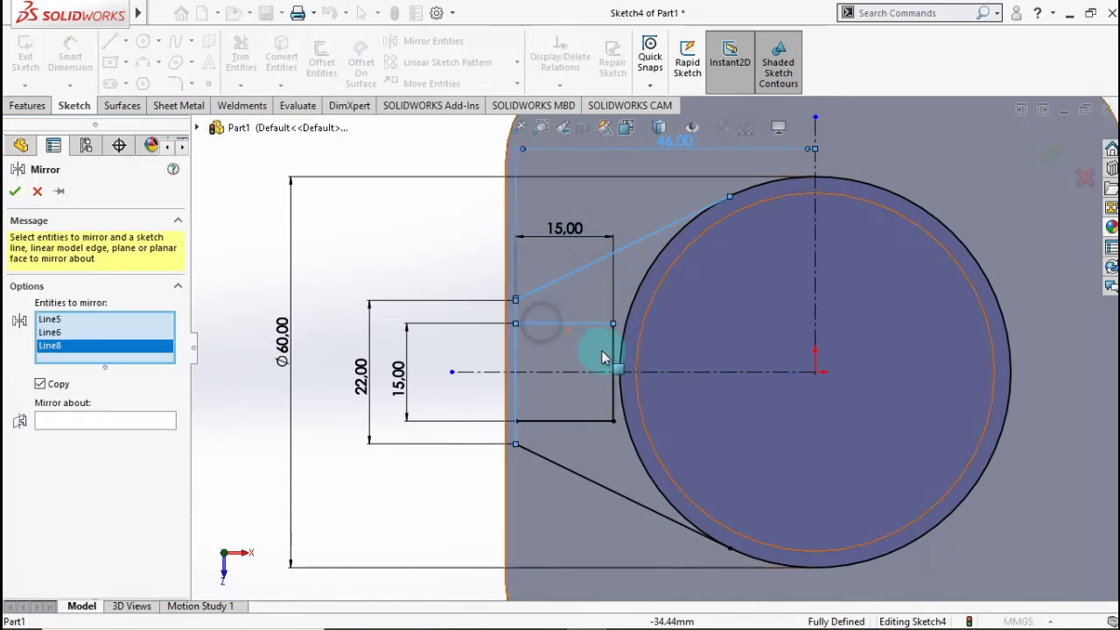
{"action": "left_click", "coordinate": [612, 354]}
{"action": "left_click", "coordinate": [566, 420]}
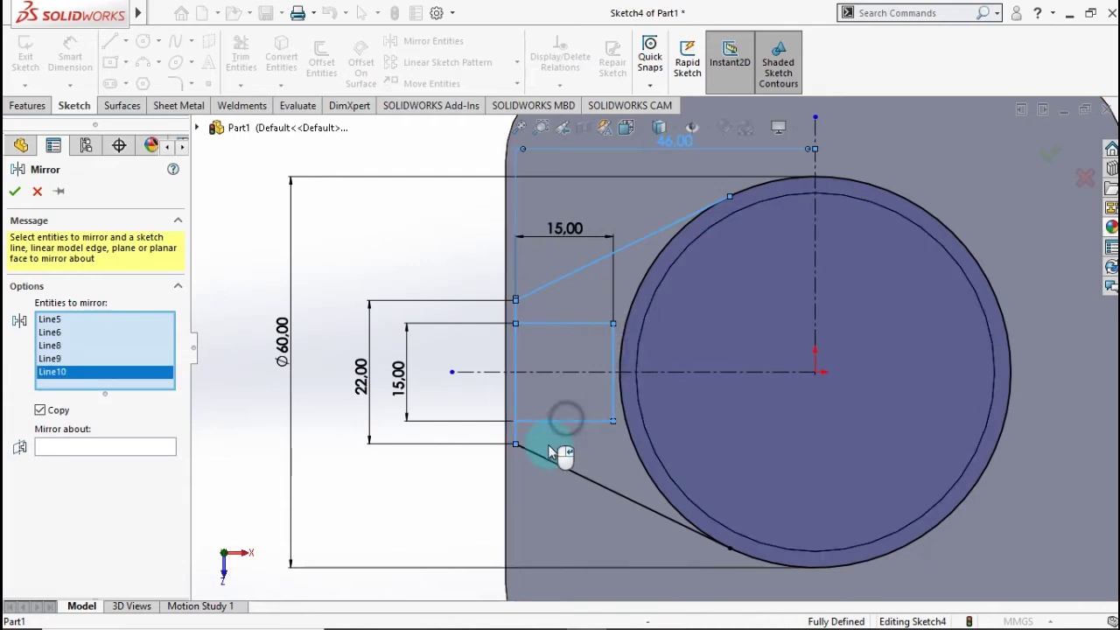
{"action": "left_click", "coordinate": [549, 465]}
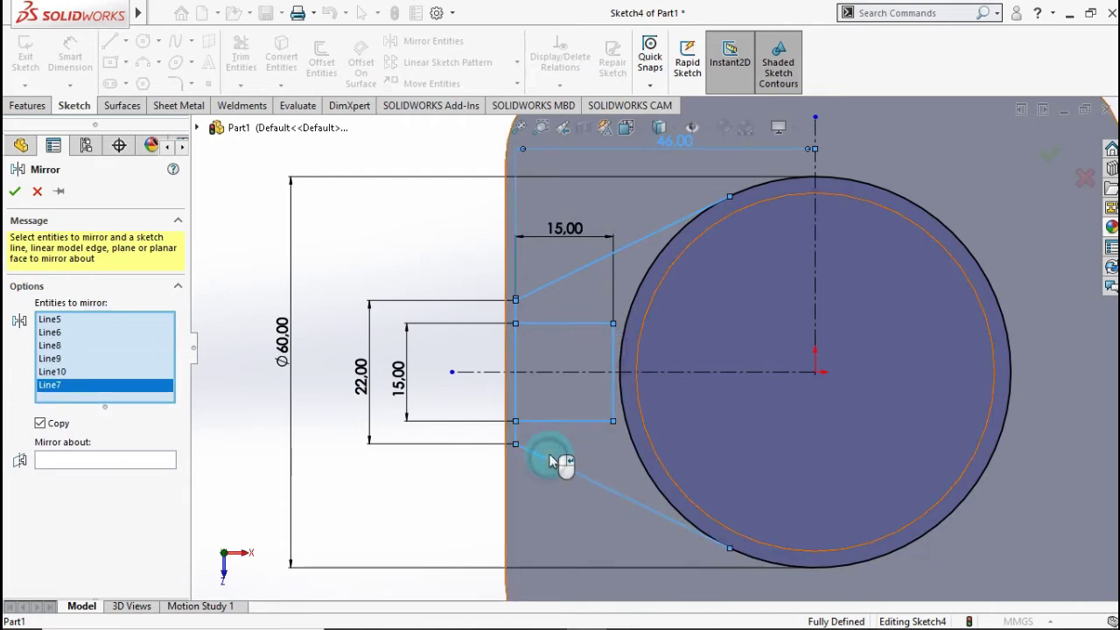
{"action": "left_click", "coordinate": [133, 459]}
{"action": "left_click", "coordinate": [814, 156]}
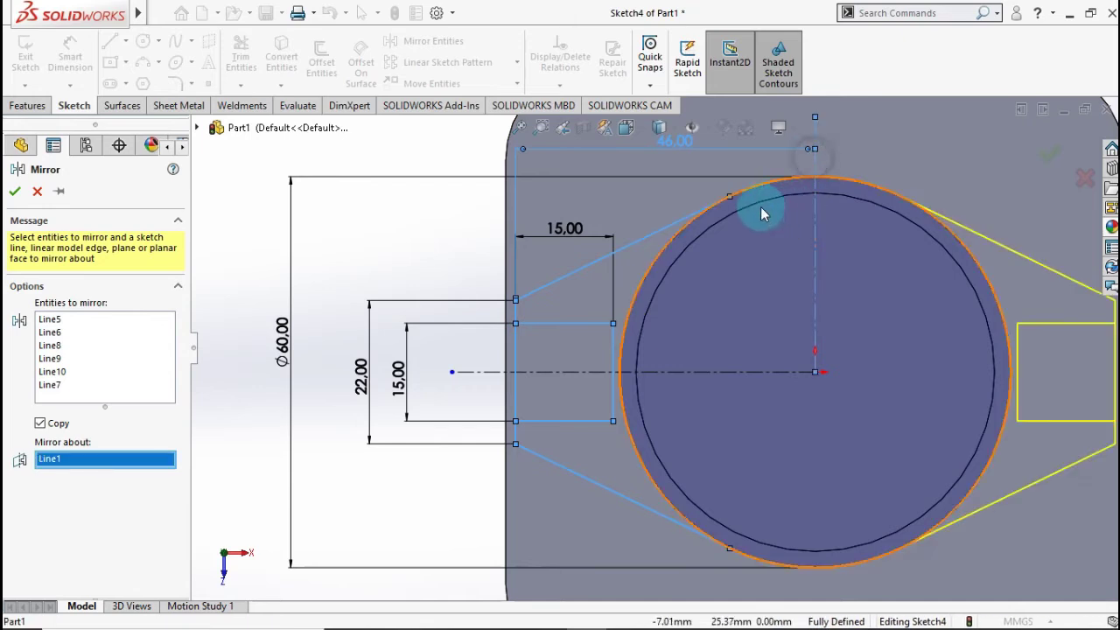
{"action": "left_click", "coordinate": [16, 190]}
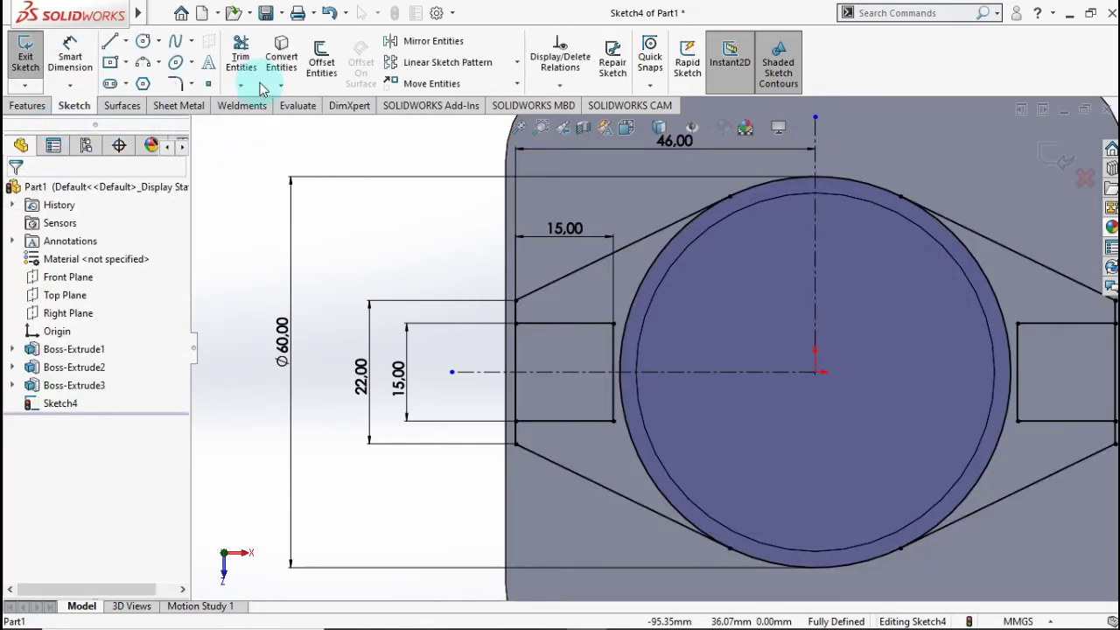
- Power-trim the end-line segments across both notch openings and the circle arcs inside both lugs, leaving one continuous flange outline
{"action": "left_click", "coordinate": [241, 58]}
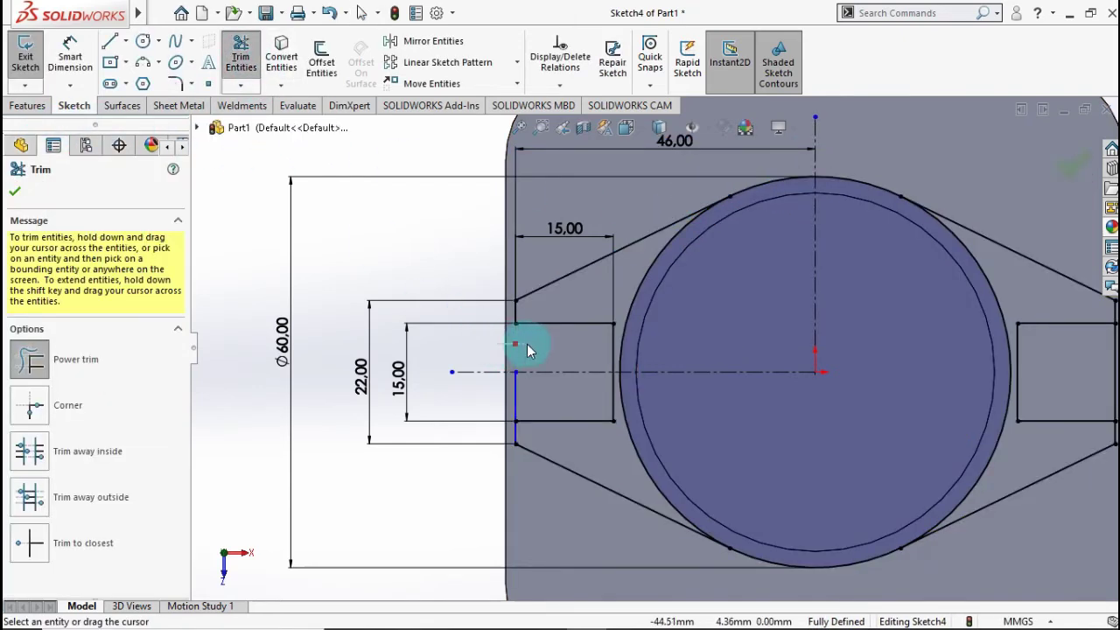
{"action": "left_click_drag", "start_coordinate": [605, 453], "coordinate": [637, 446]}
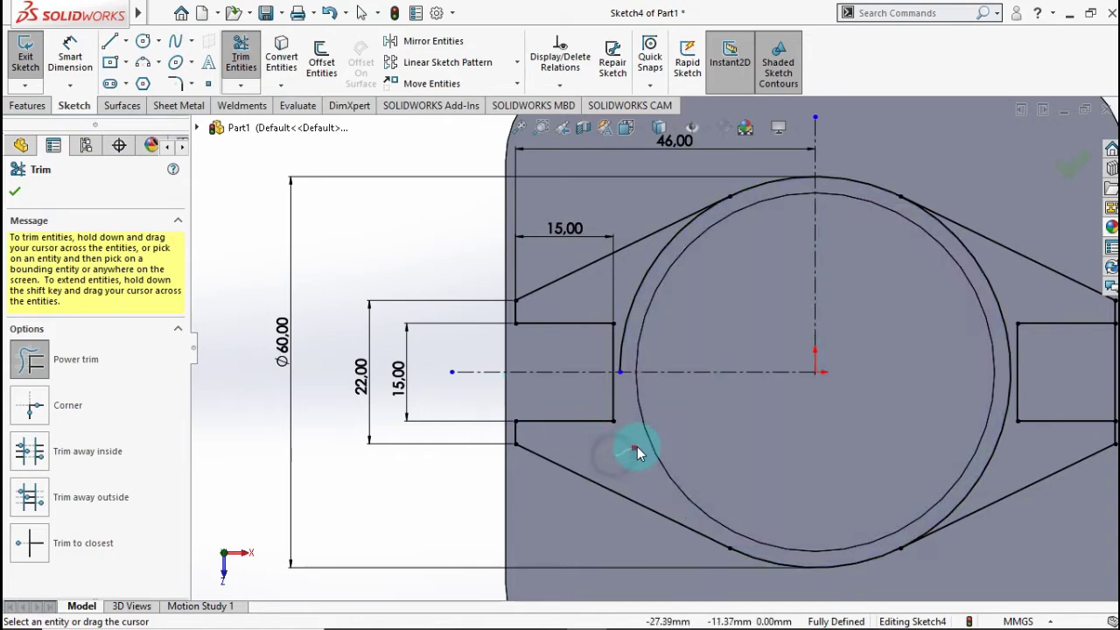
{"action": "left_click_drag", "start_coordinate": [636, 287], "coordinate": [641, 289]}
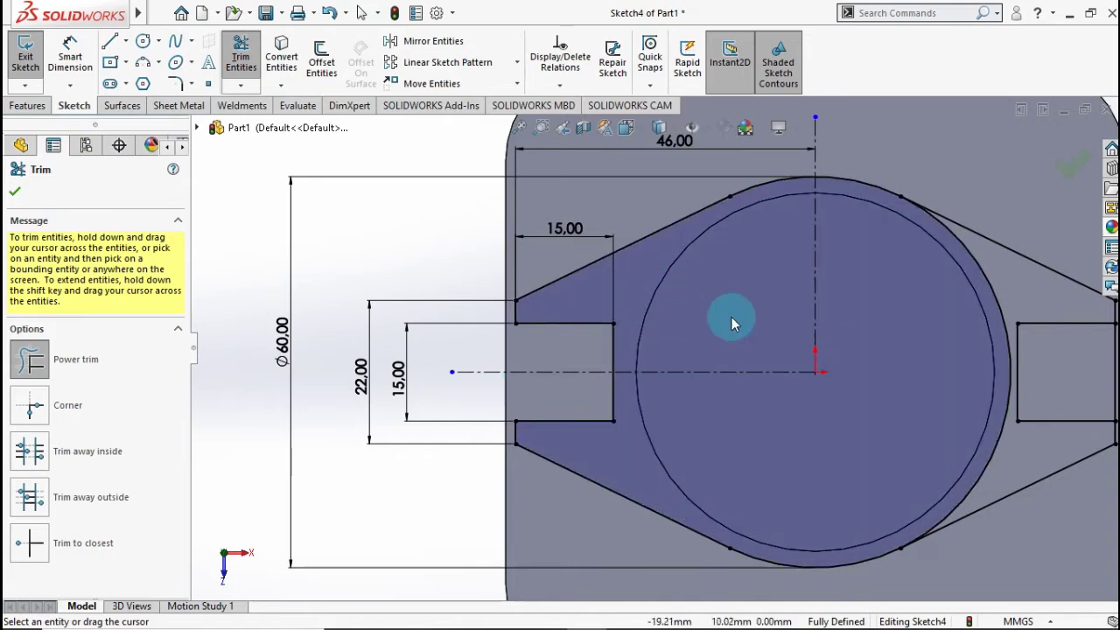
{"action": "scroll", "coordinate": [788, 337], "scroll_direction": "up", "scroll_amount": 2}
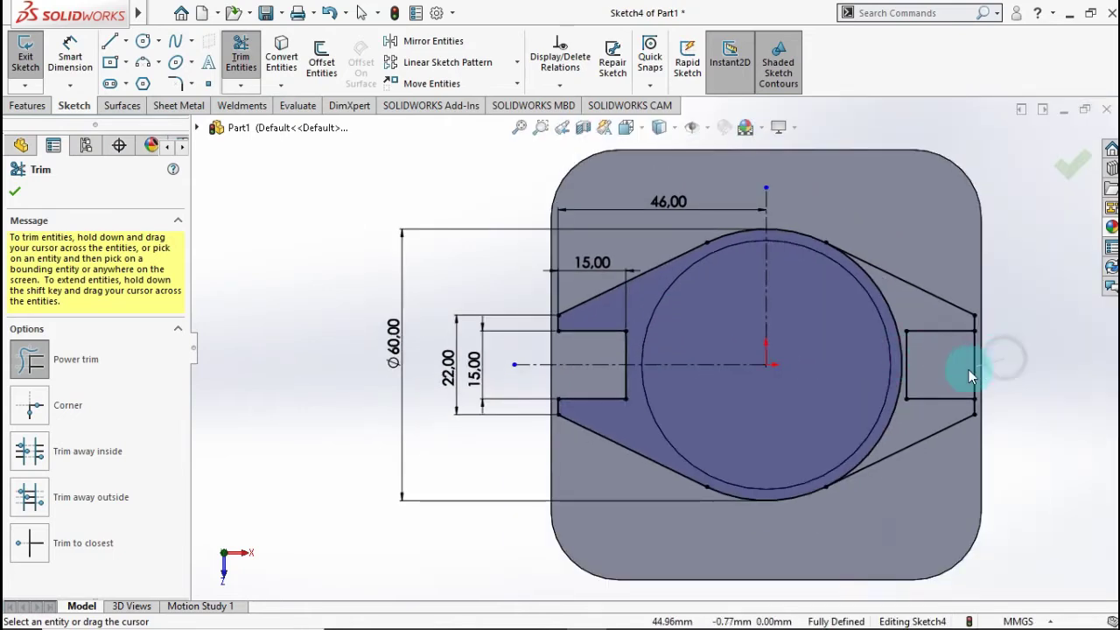
{"action": "mouse_move", "coordinate": [903, 320]}
{"action": "left_mouse_down"}
{"action": "mouse_move", "coordinate": [884, 322]}
{"action": "mouse_move", "coordinate": [856, 300]}
{"action": "left_mouse_up"}
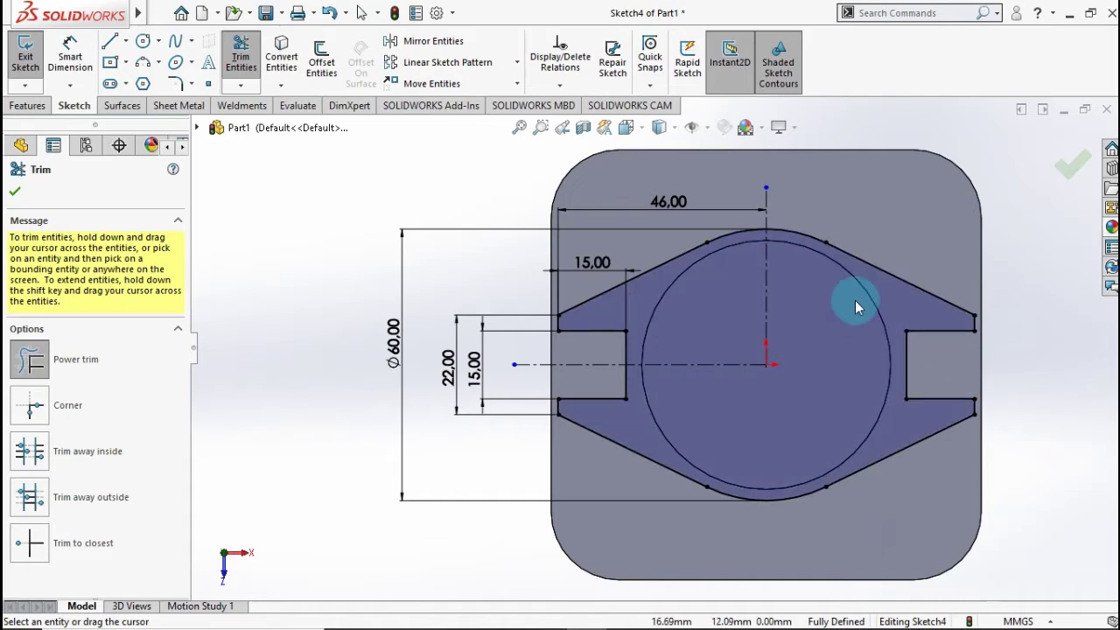
{"action": "left_click", "coordinate": [1074, 171]}
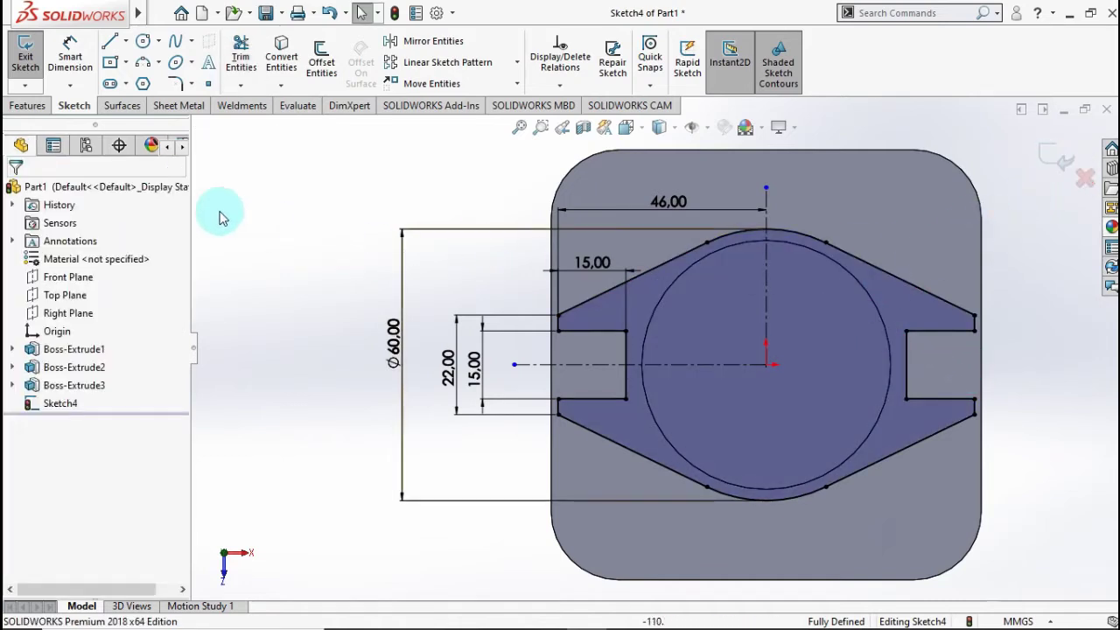
- Extrude the flange profile as a 13 mm blind boss with the direction reversed down toward the base, merging the result
{"action": "left_click", "coordinate": [27, 106]}
{"action": "left_click", "coordinate": [32, 58]}
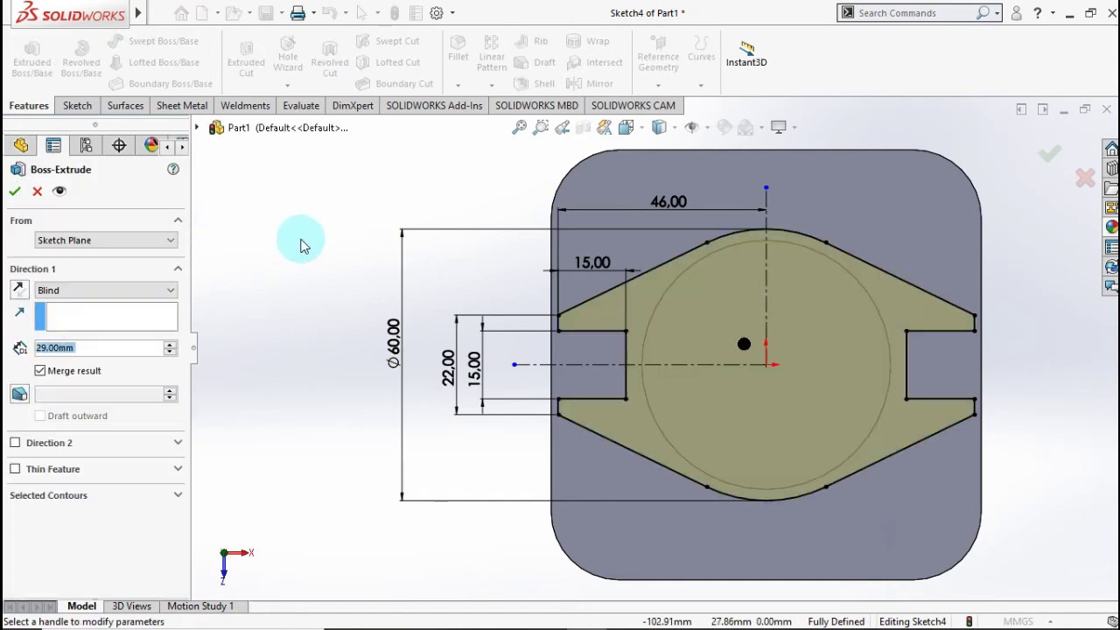
{"action": "left_click", "coordinate": [298, 292]}
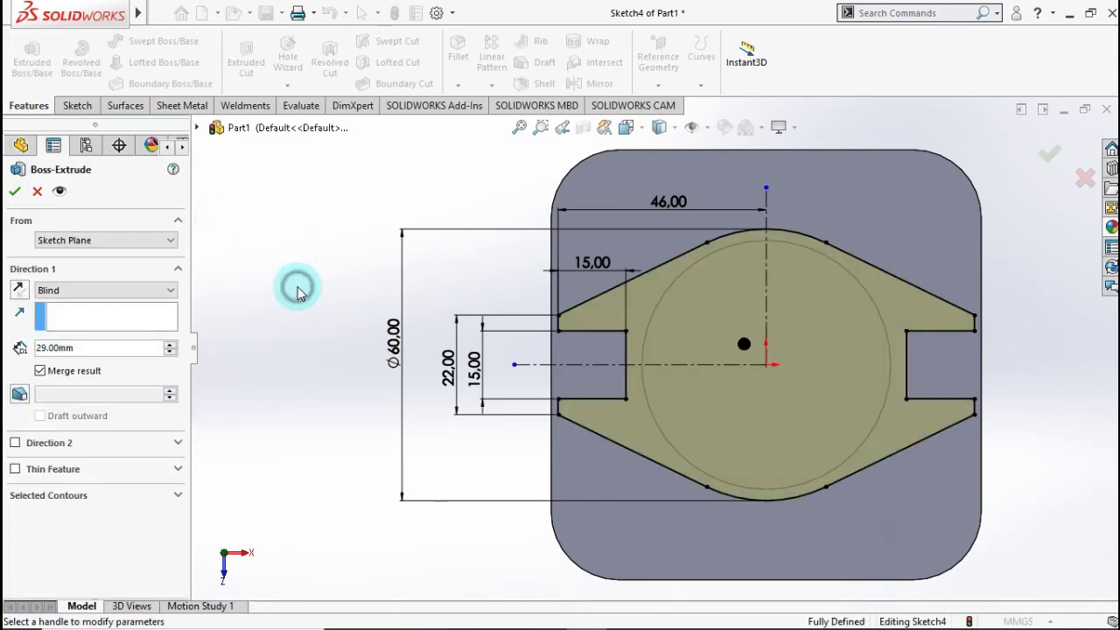
{"action": "key", "text": "ctrl+7"}
{"action": "left_click", "coordinate": [235, 335]}
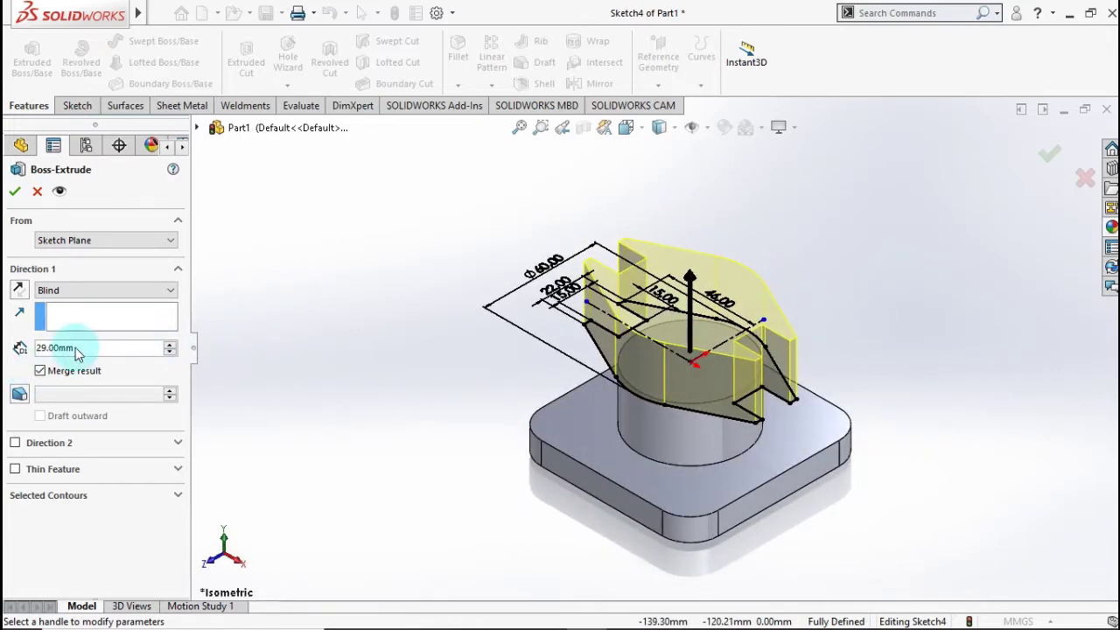
{"action": "double_click", "coordinate": [104, 348]}
{"action": "type", "text": "13"}
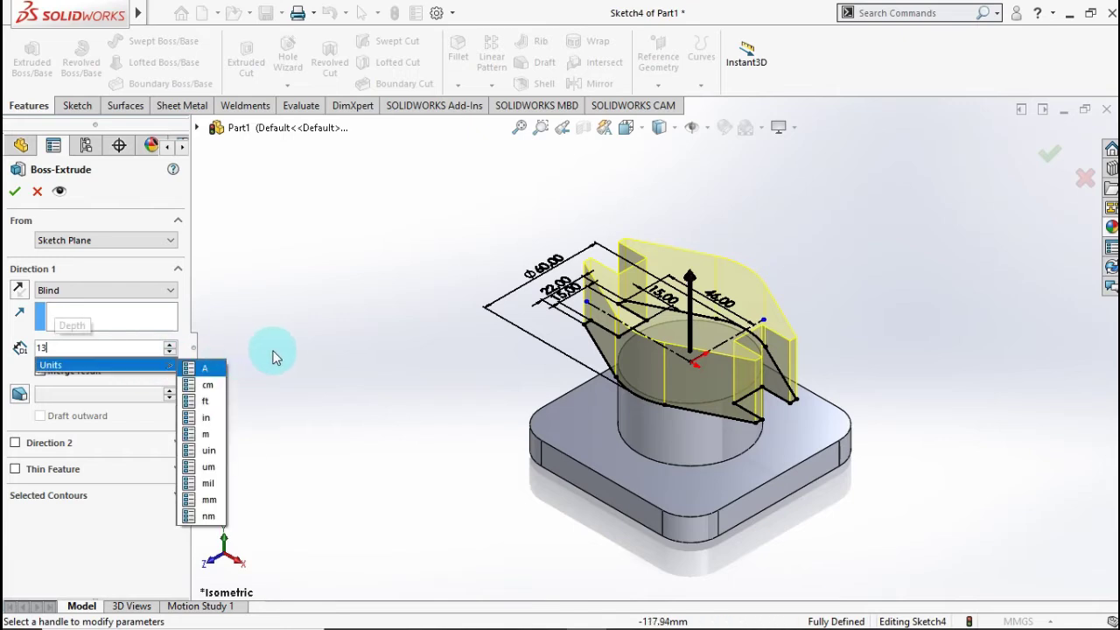
{"action": "left_click", "coordinate": [329, 351]}
{"action": "scroll", "coordinate": [735, 382], "scroll_direction": "down", "scroll_amount": 5}
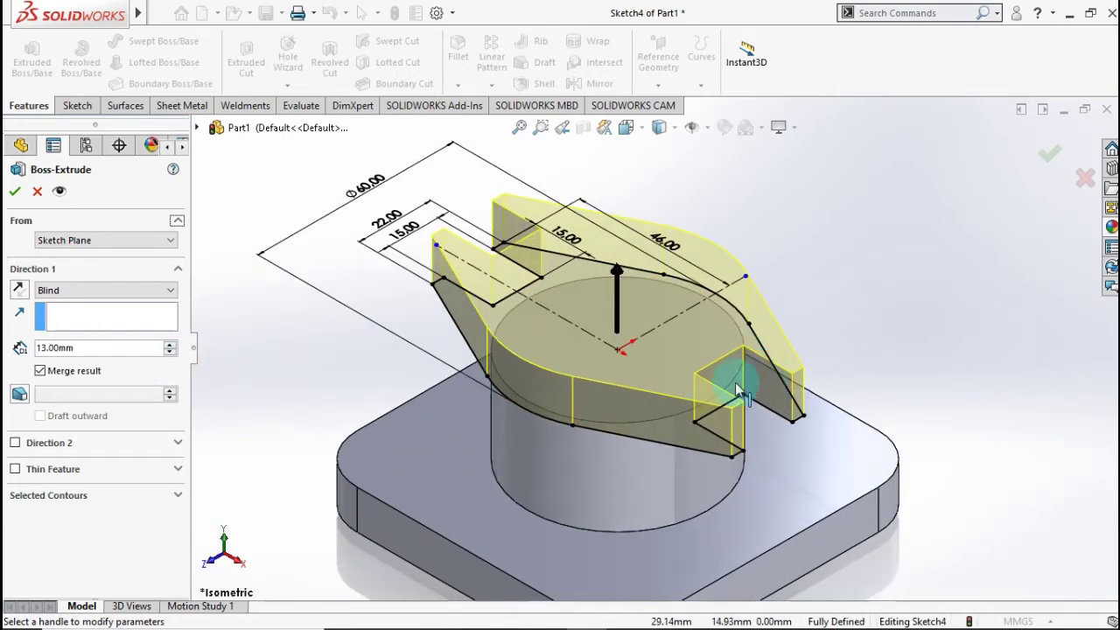
{"action": "left_click", "coordinate": [17, 292]}
{"action": "left_click", "coordinate": [16, 192]}
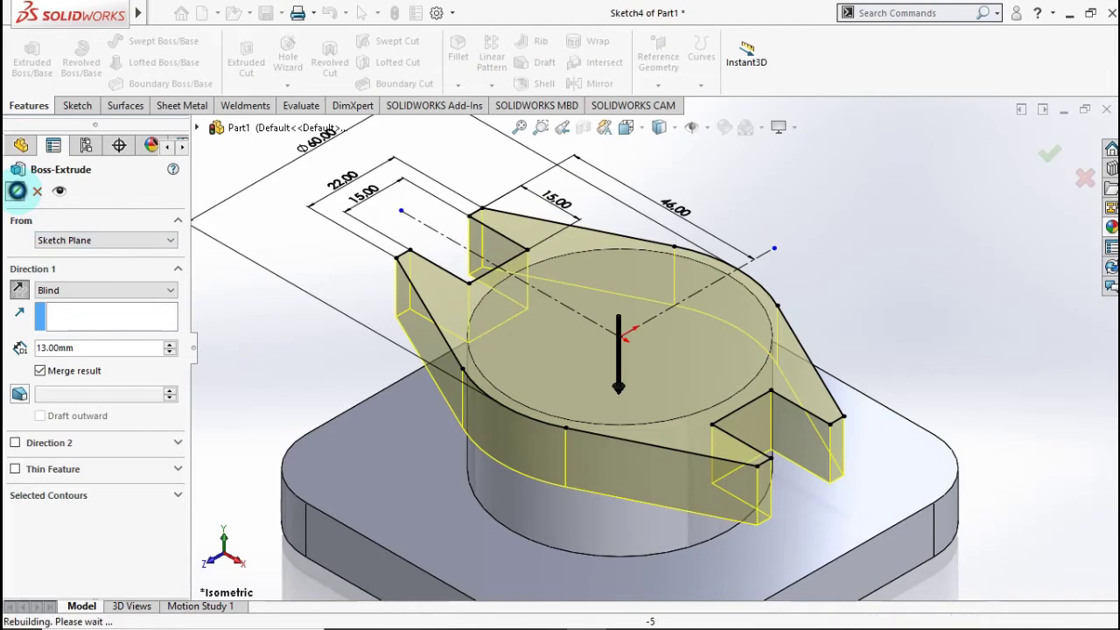
- Start a sketch on the flange's top face and draw a circle of about 15.5 mm radius centred on the origin
{"action": "middle_click_drag", "start_coordinate": [458, 375], "coordinate": [640, 323]}
{"action": "left_click", "coordinate": [640, 326]}
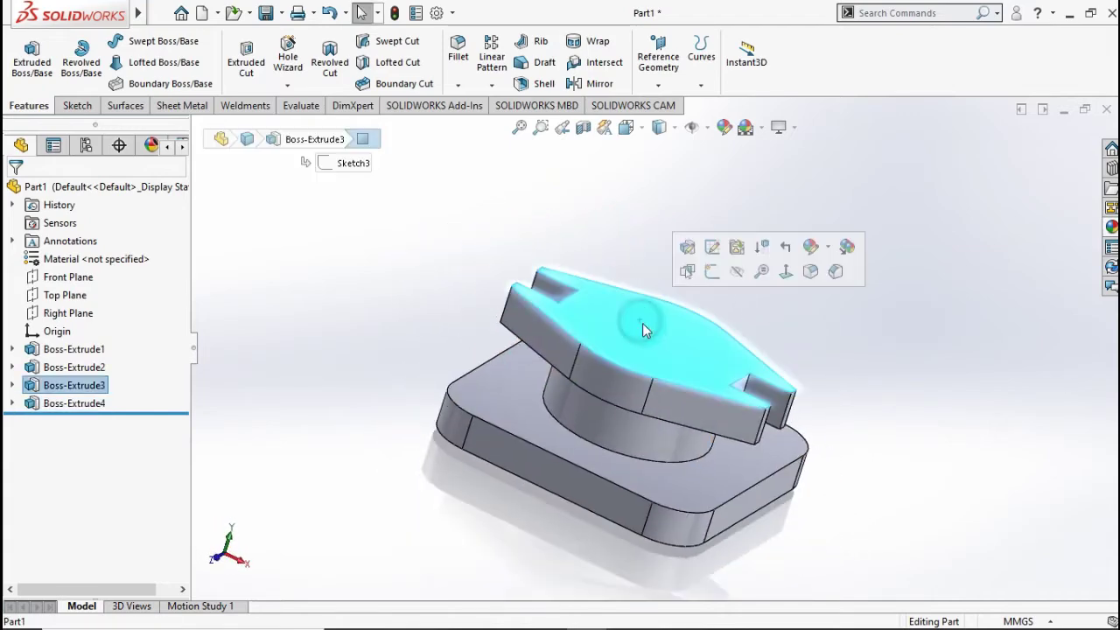
{"action": "left_click", "coordinate": [711, 272]}
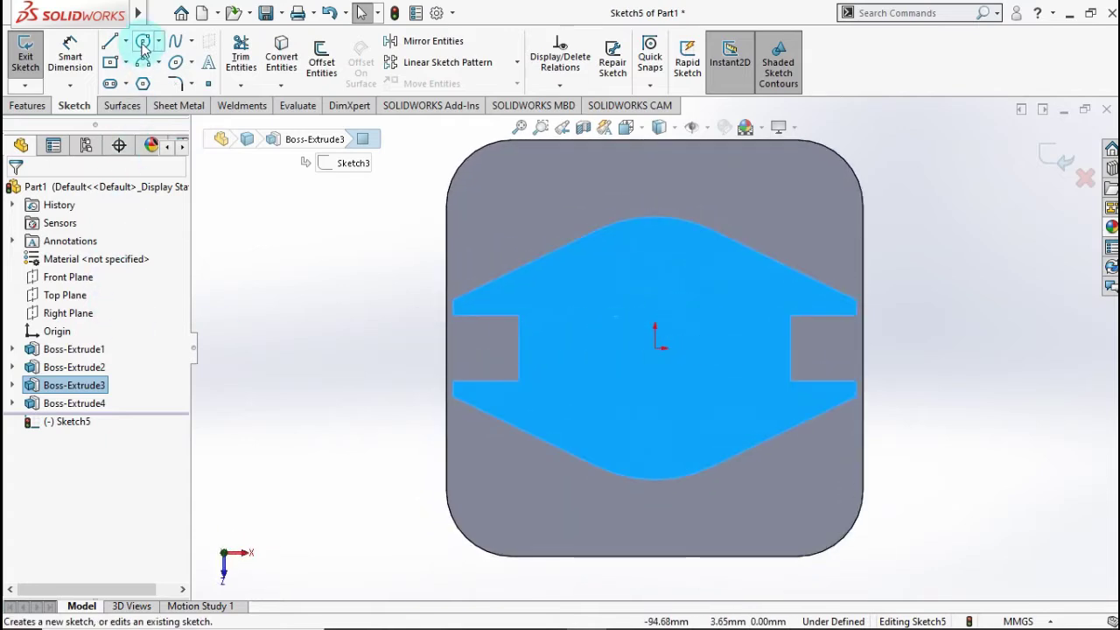
{"action": "left_click", "coordinate": [655, 347]}
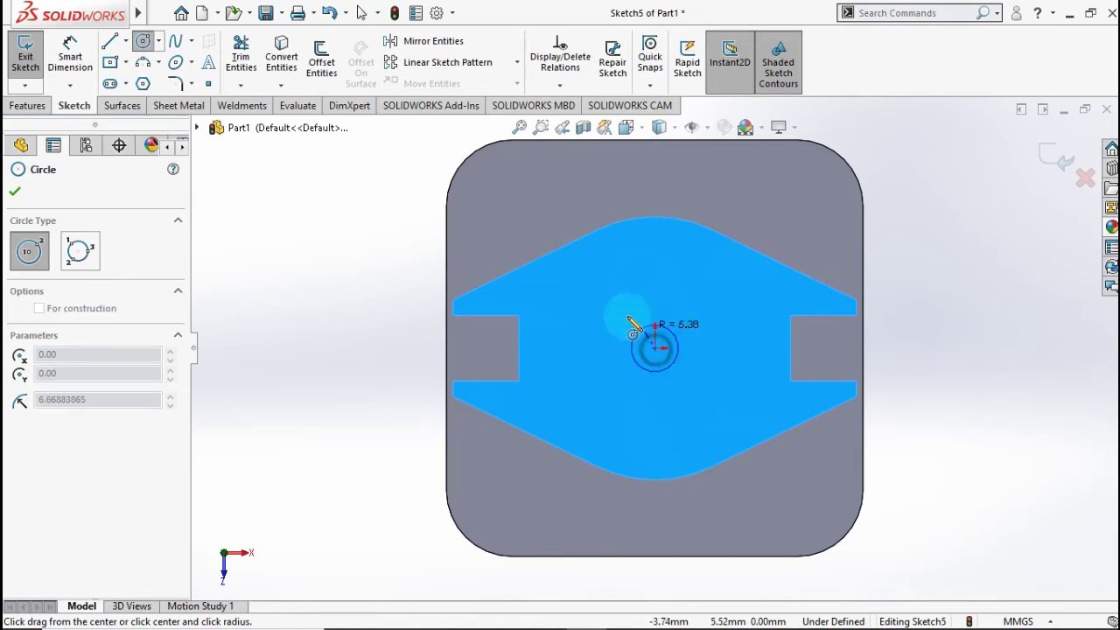
{"action": "left_click", "coordinate": [605, 301]}
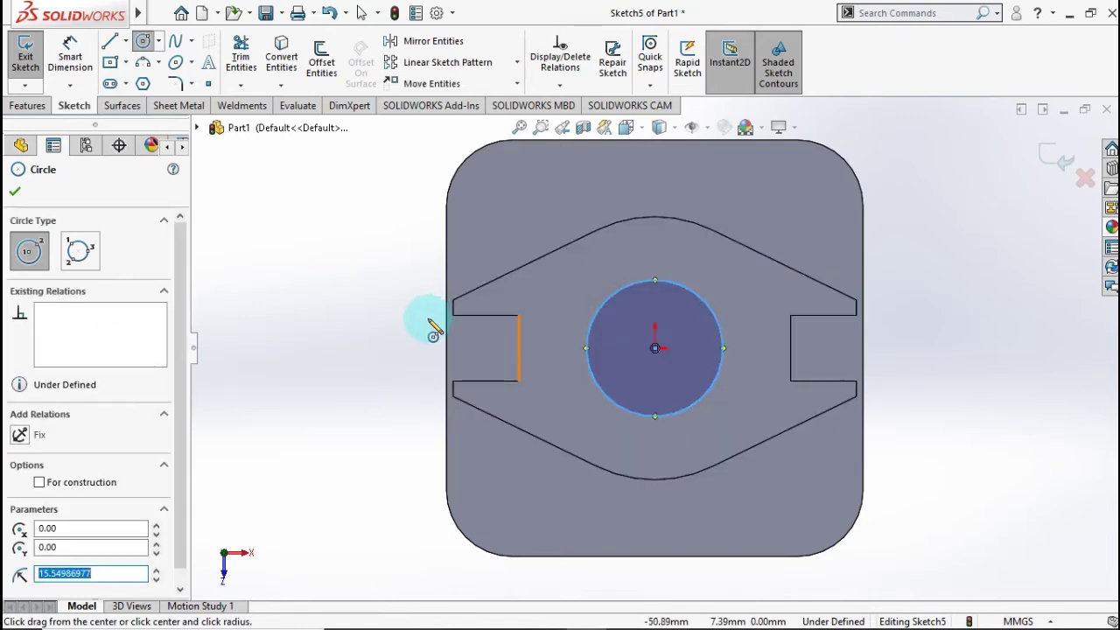
- Dimension the central circle's diameter and set it to 42 mm
{"action": "left_click", "coordinate": [70, 62]}
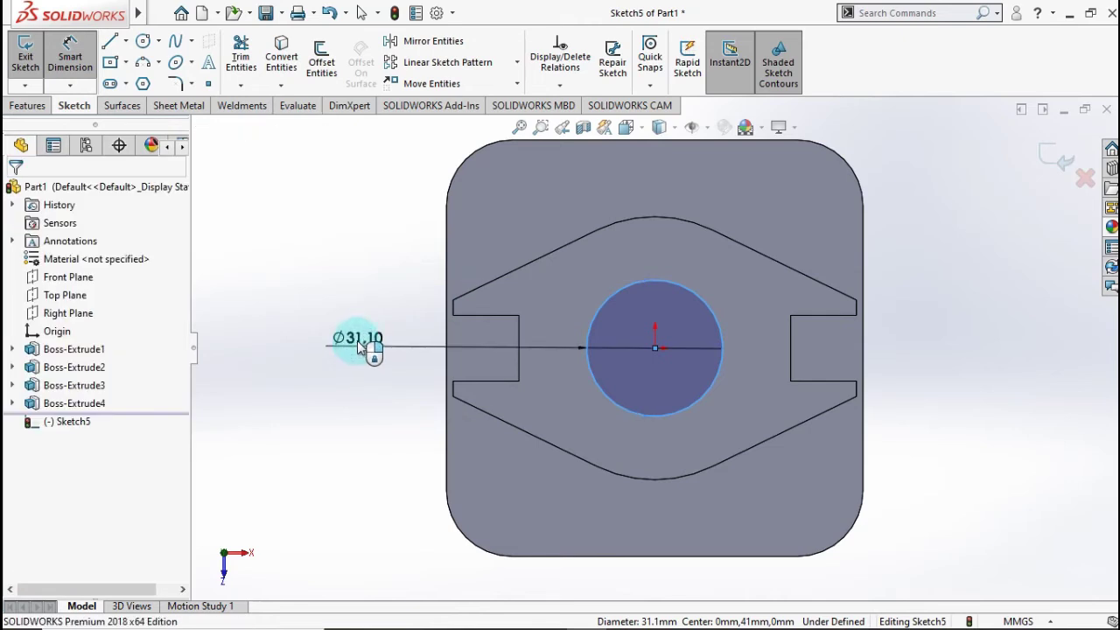
{"action": "left_click", "coordinate": [362, 344]}
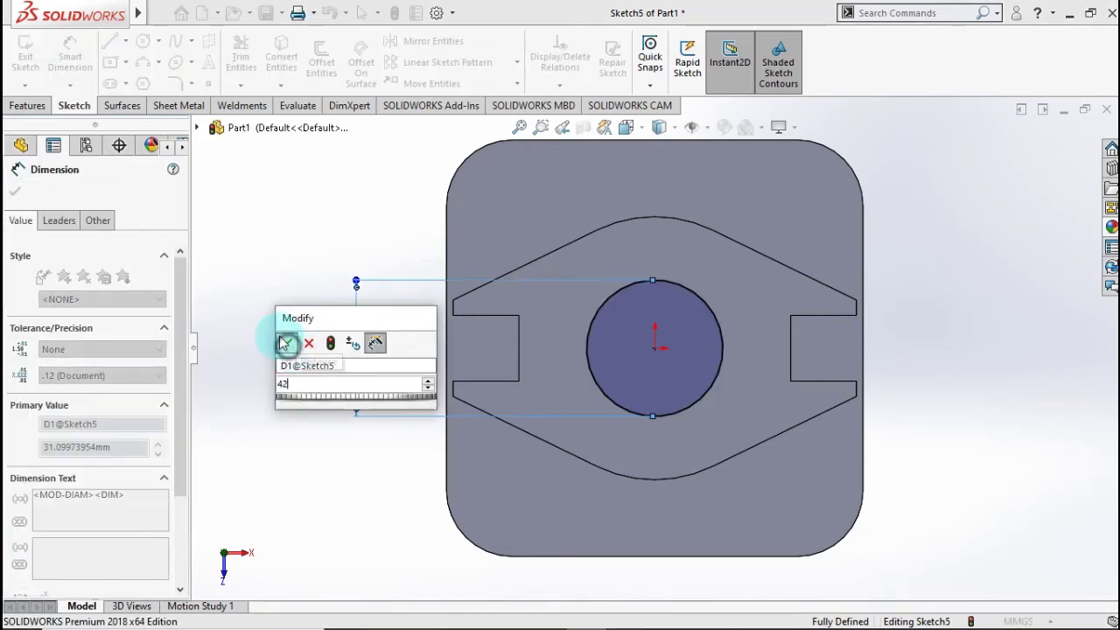
{"action": "left_click", "coordinate": [290, 347]}
- Cut the 42 mm circle through the whole part with an Extruded Cut set to Through All
{"action": "left_click", "coordinate": [27, 107]}
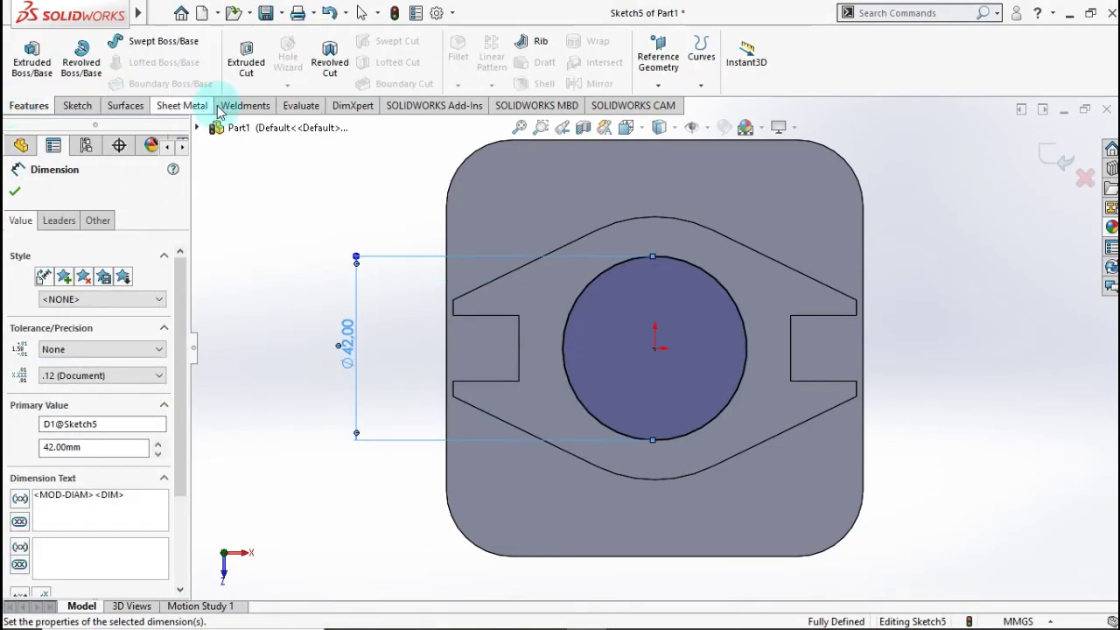
{"action": "left_click", "coordinate": [238, 75]}
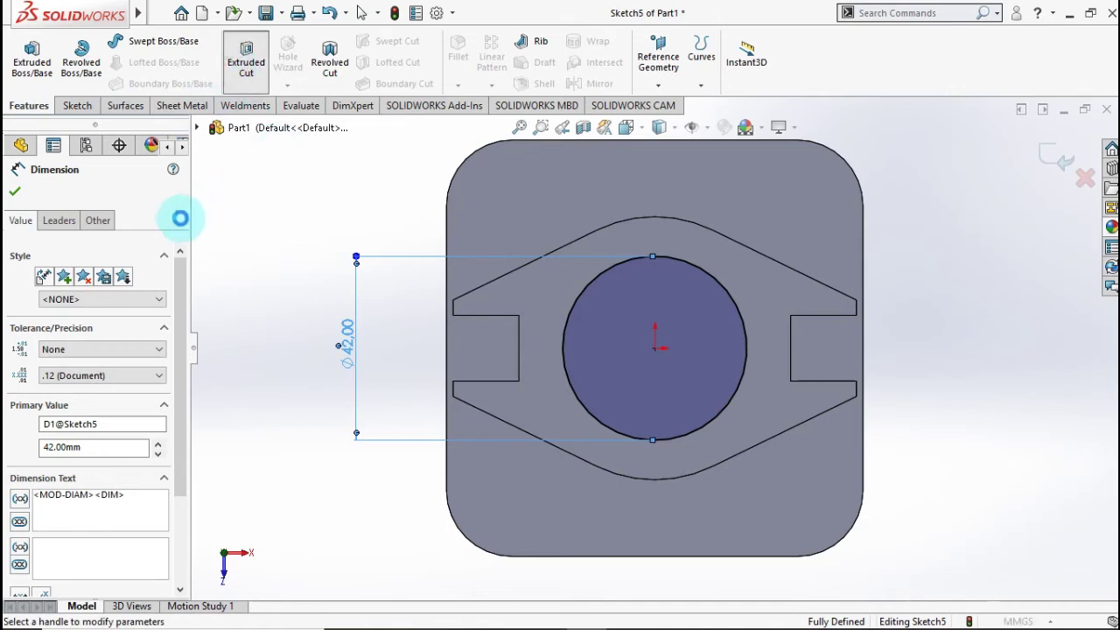
{"action": "left_click", "coordinate": [105, 289]}
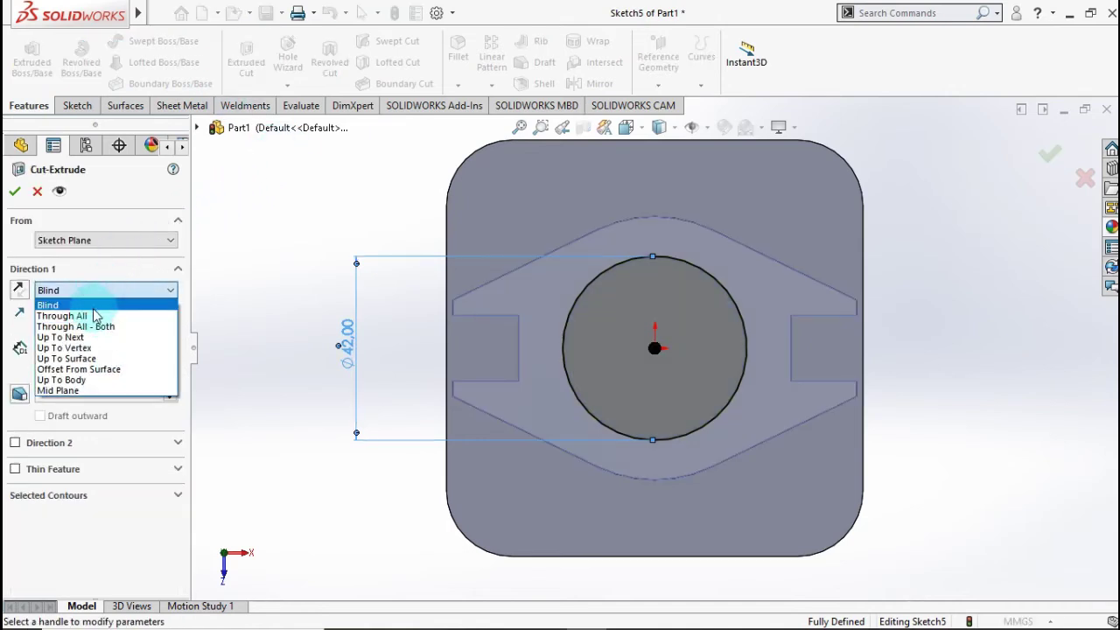
{"action": "left_click", "coordinate": [100, 307]}
{"action": "left_click", "coordinate": [93, 291]}
{"action": "left_click", "coordinate": [88, 310]}
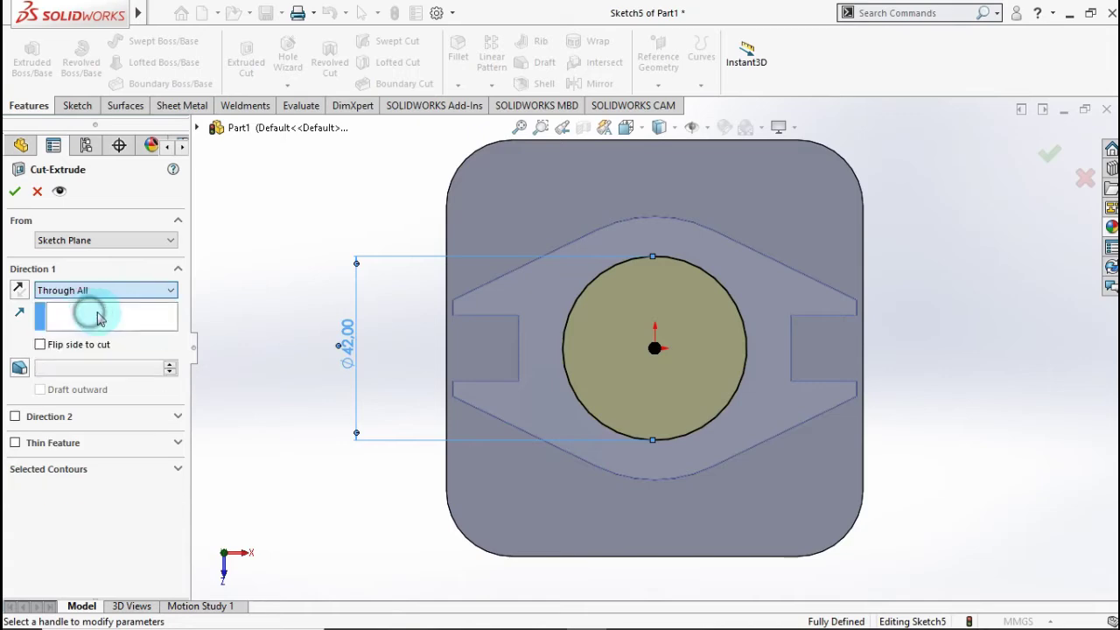
{"action": "middle_click_drag", "start_coordinate": [495, 427], "coordinate": [467, 291]}
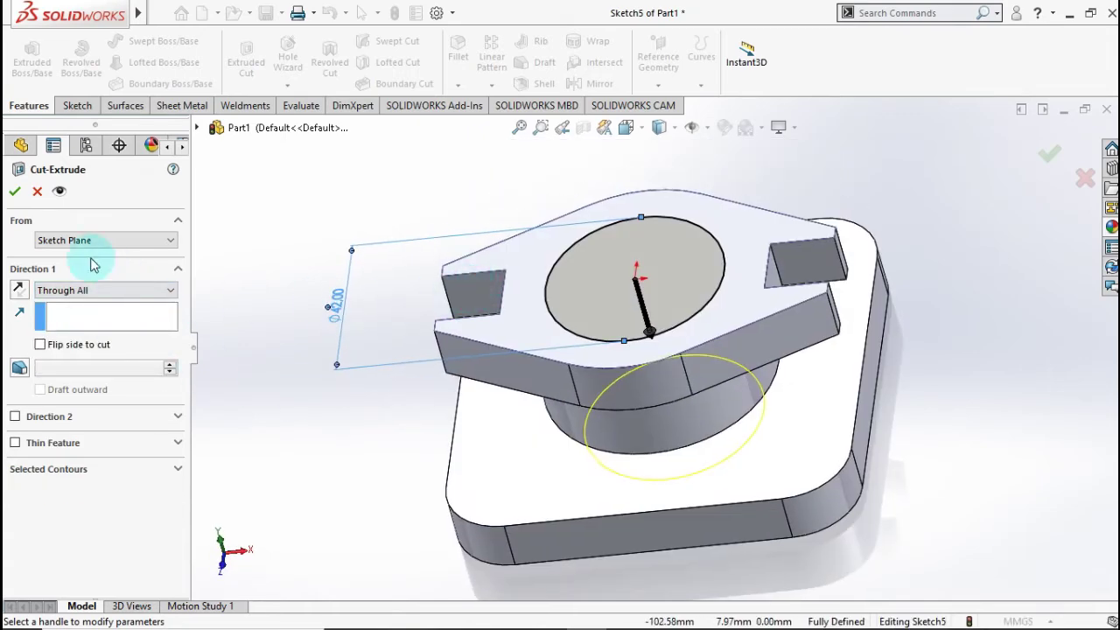
{"action": "left_click", "coordinate": [12, 193]}
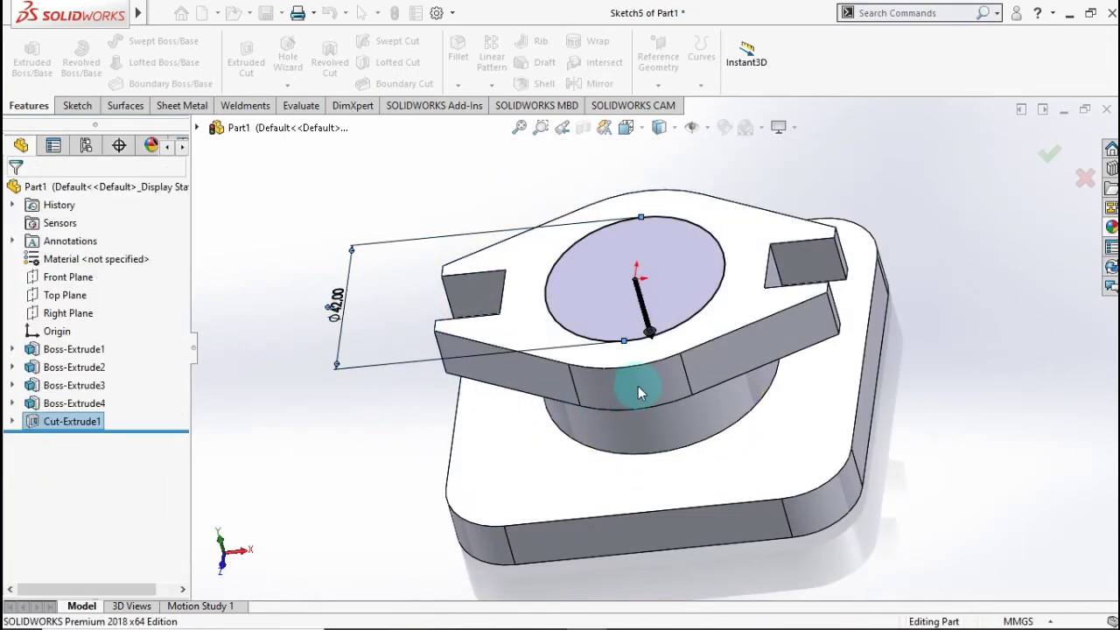
- Start a sketch on the base plate's top face and draw a circle of about 8.4 mm radius centred on the upper-left corner arc's centre
{"action": "middle_click_drag", "start_coordinate": [639, 362], "coordinate": [748, 488]}
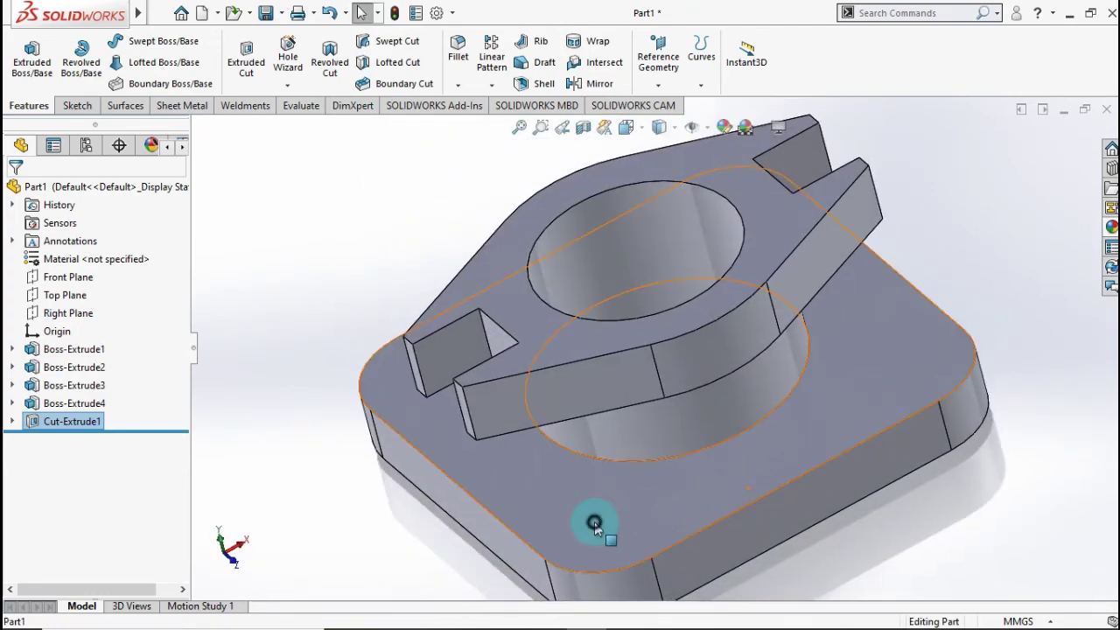
{"action": "left_click", "coordinate": [594, 452]}
{"action": "left_click", "coordinate": [670, 475]}
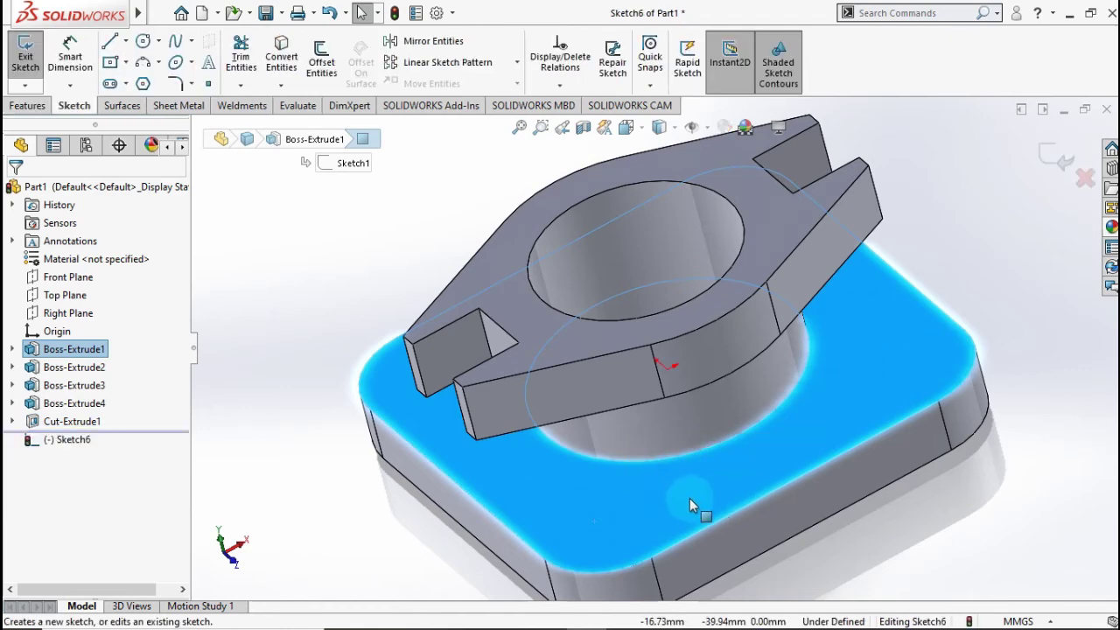
{"action": "left_click", "coordinate": [340, 390]}
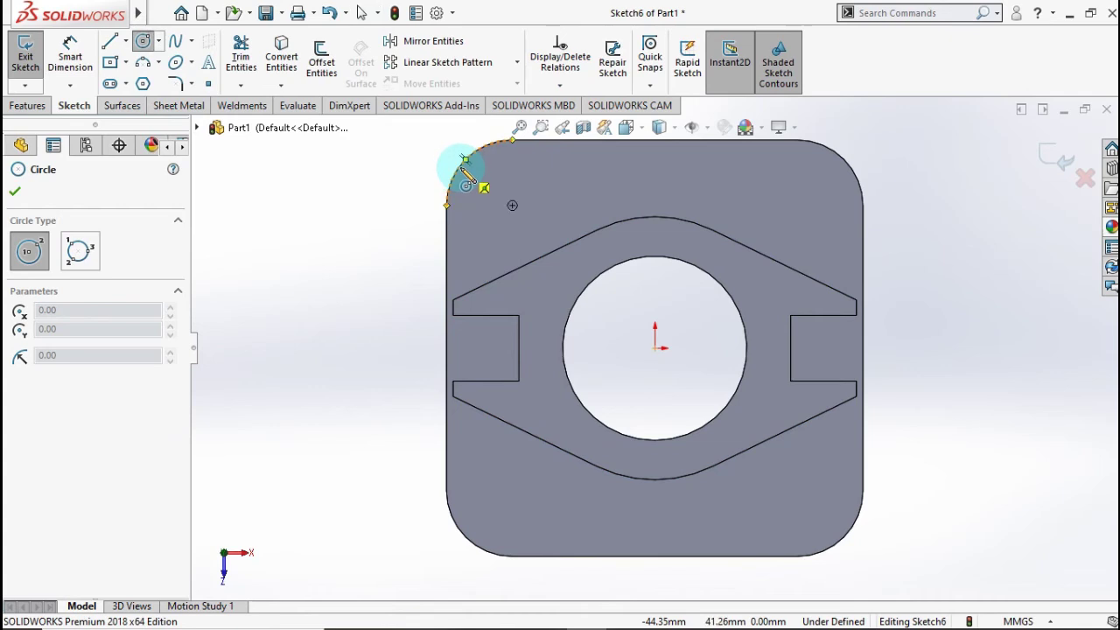
{"action": "left_click", "coordinate": [513, 205]}
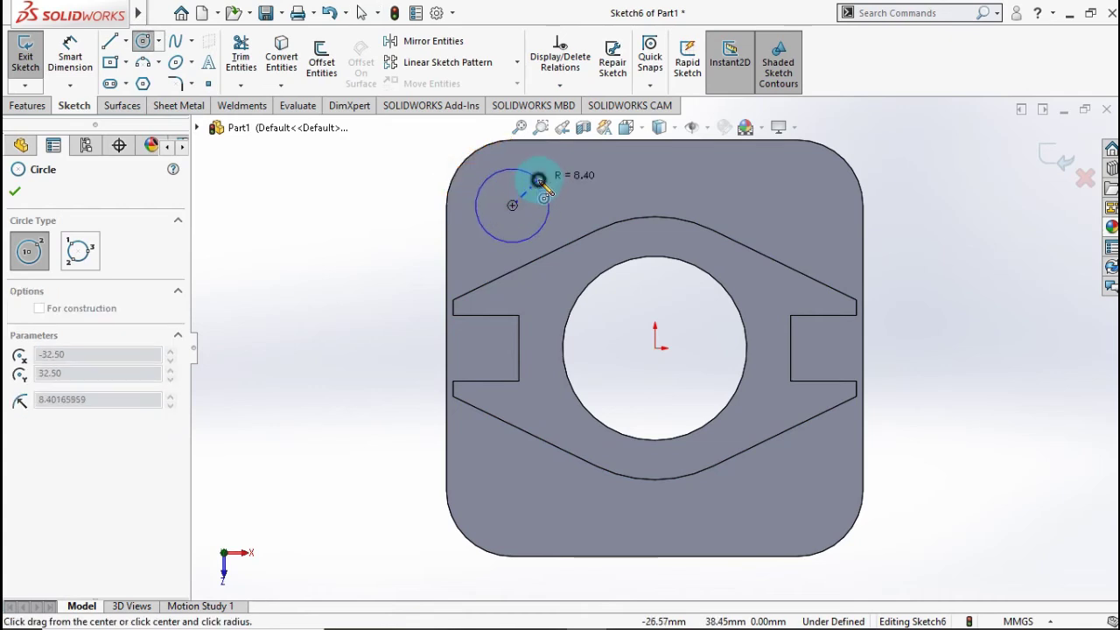
{"action": "left_click", "coordinate": [539, 181]}
- Dimension the corner circle's diameter and set it to 15 mm
{"action": "left_click", "coordinate": [77, 58]}
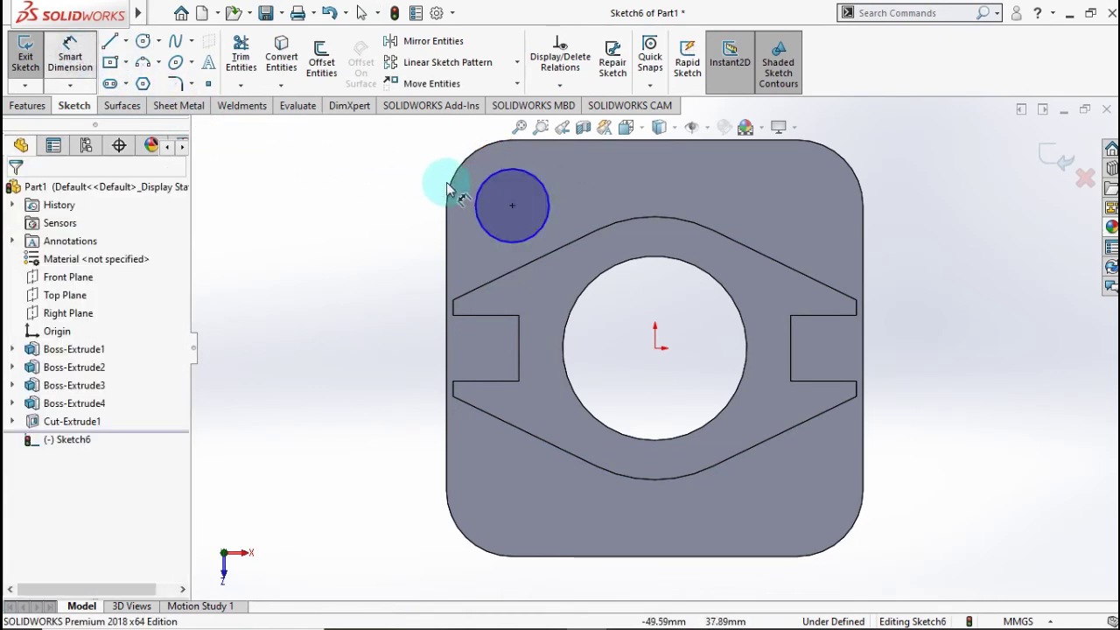
{"action": "left_click", "coordinate": [477, 197]}
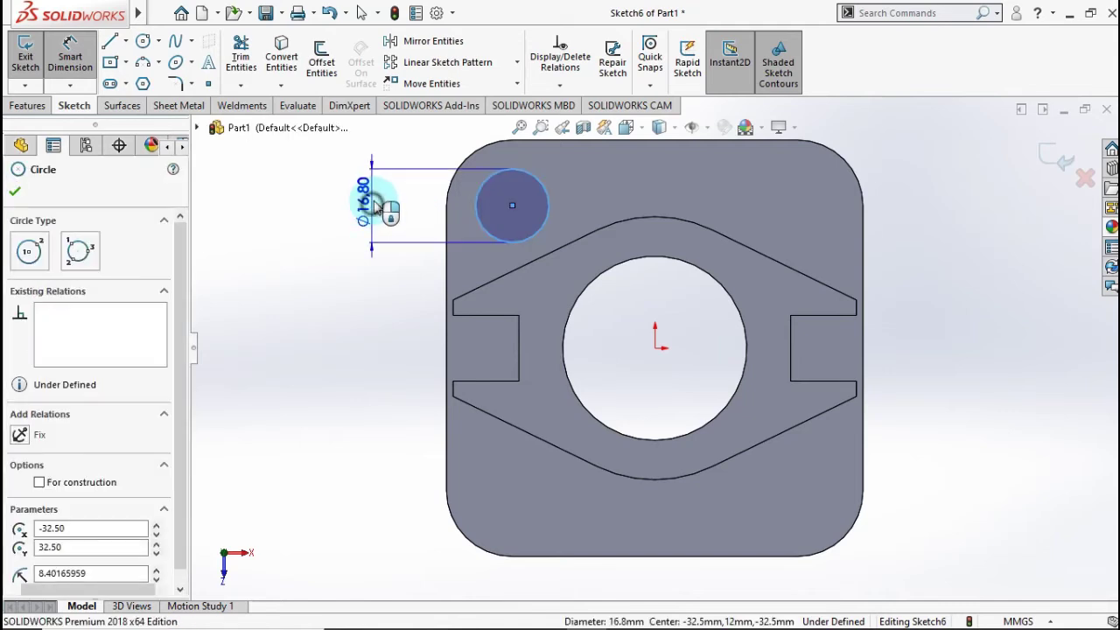
{"action": "left_click", "coordinate": [374, 206]}
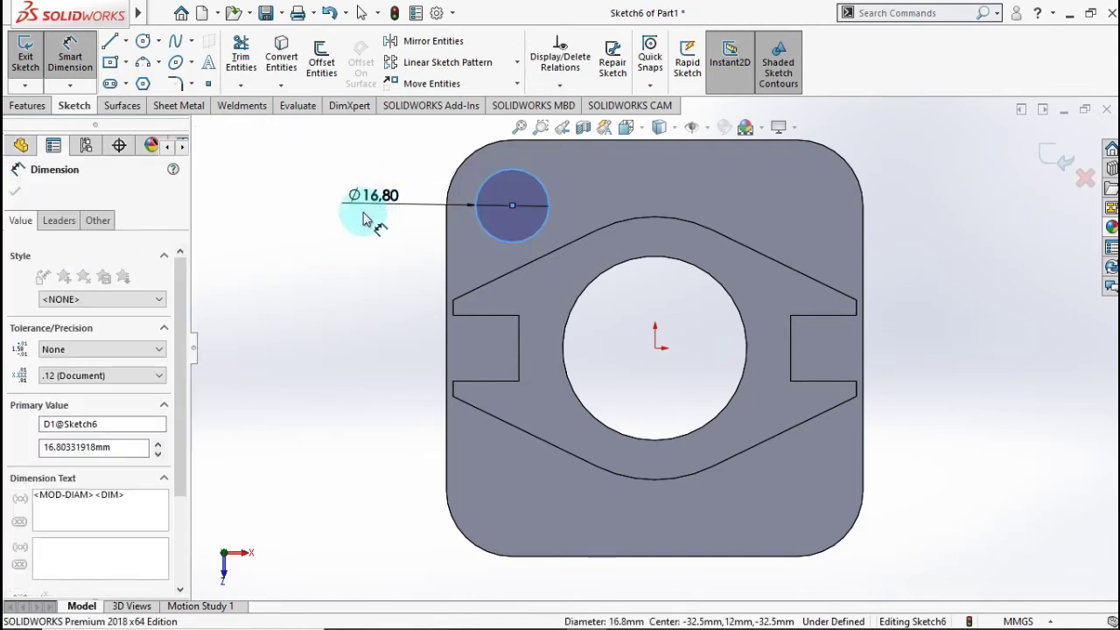
{"action": "type", "text": "15"}
{"action": "left_click", "coordinate": [302, 201]}
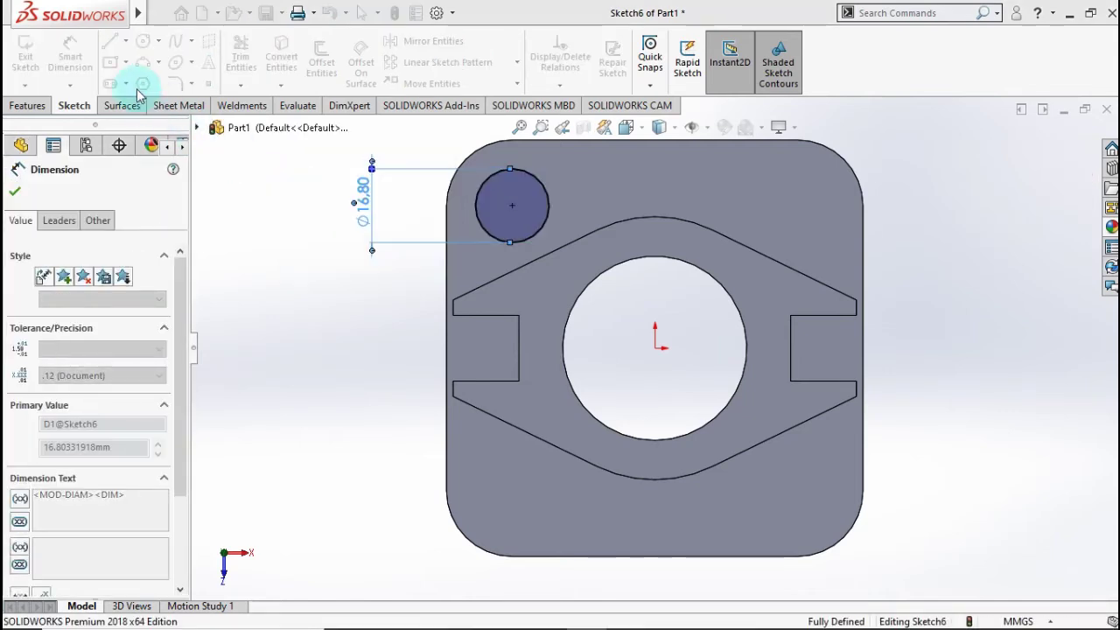
- Draw two construction centerlines from the origin, one horizontal past the plate's left edge and one vertical past its upper edge
{"action": "left_click", "coordinate": [125, 42]}
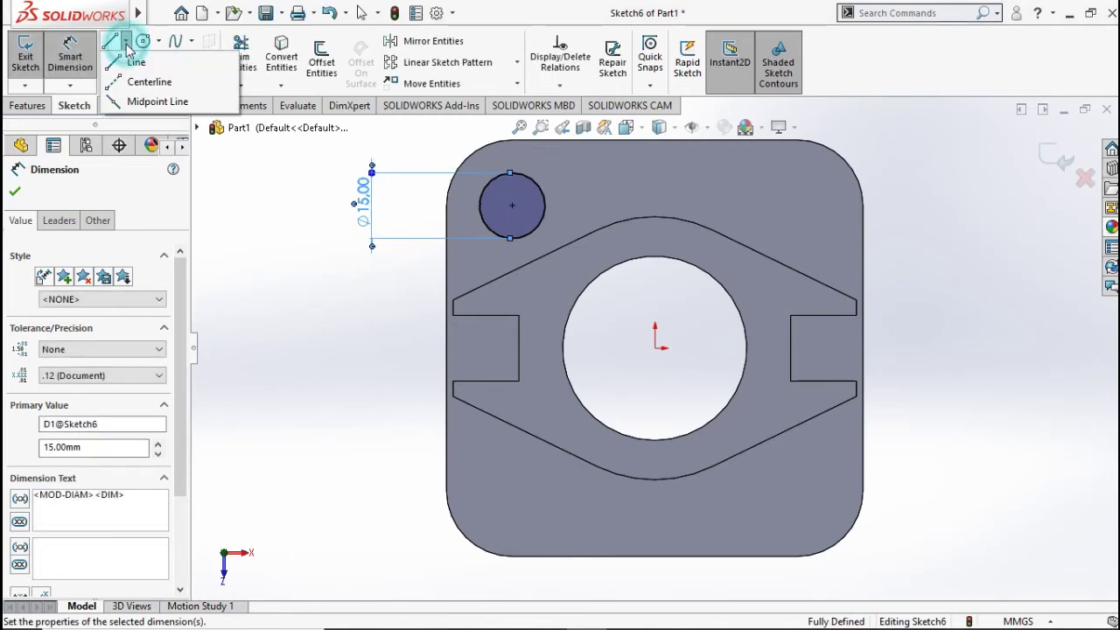
{"action": "left_click", "coordinate": [654, 348]}
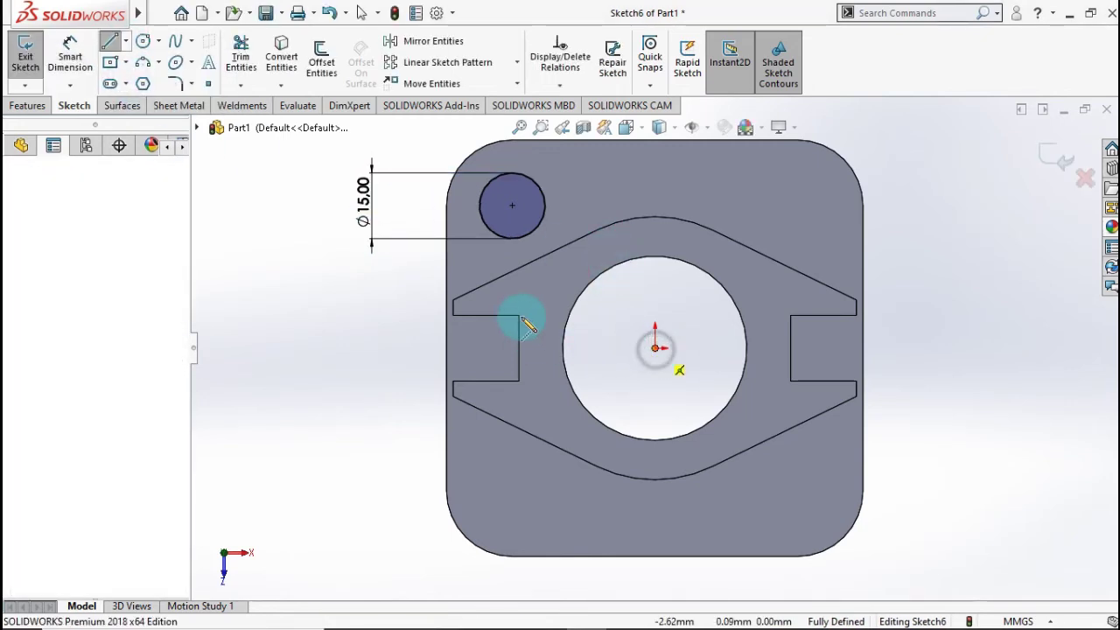
{"action": "left_click", "coordinate": [383, 347]}
{"action": "double_click", "coordinate": [377, 314]}
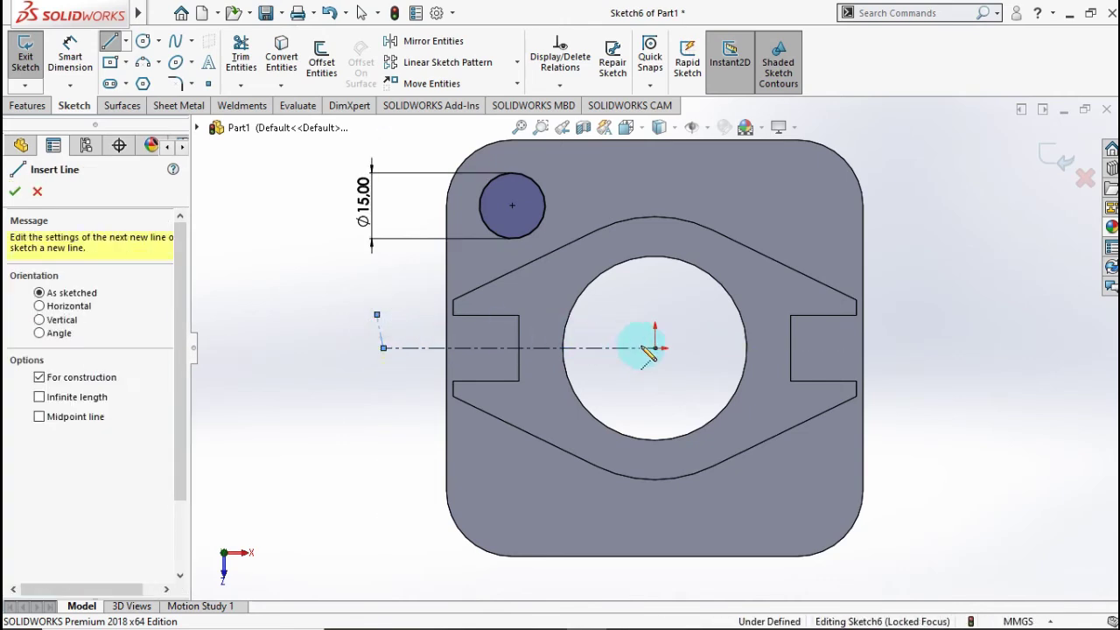
{"action": "left_click", "coordinate": [654, 349]}
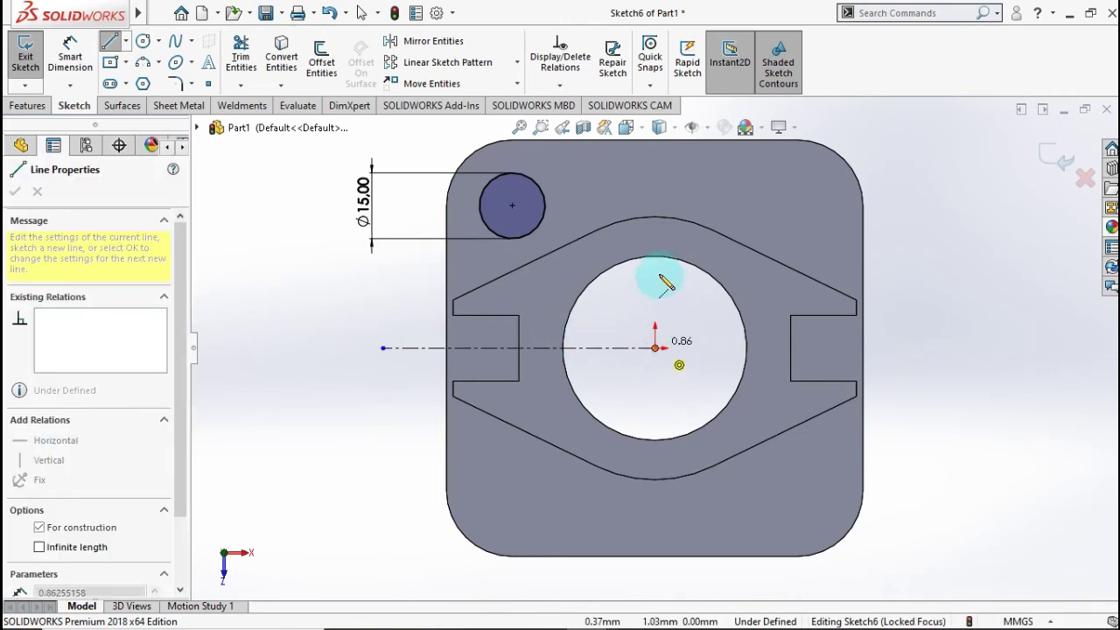
{"action": "key", "text": "z"}
{"action": "key", "text": "z"}
{"action": "left_click", "coordinate": [656, 191]}
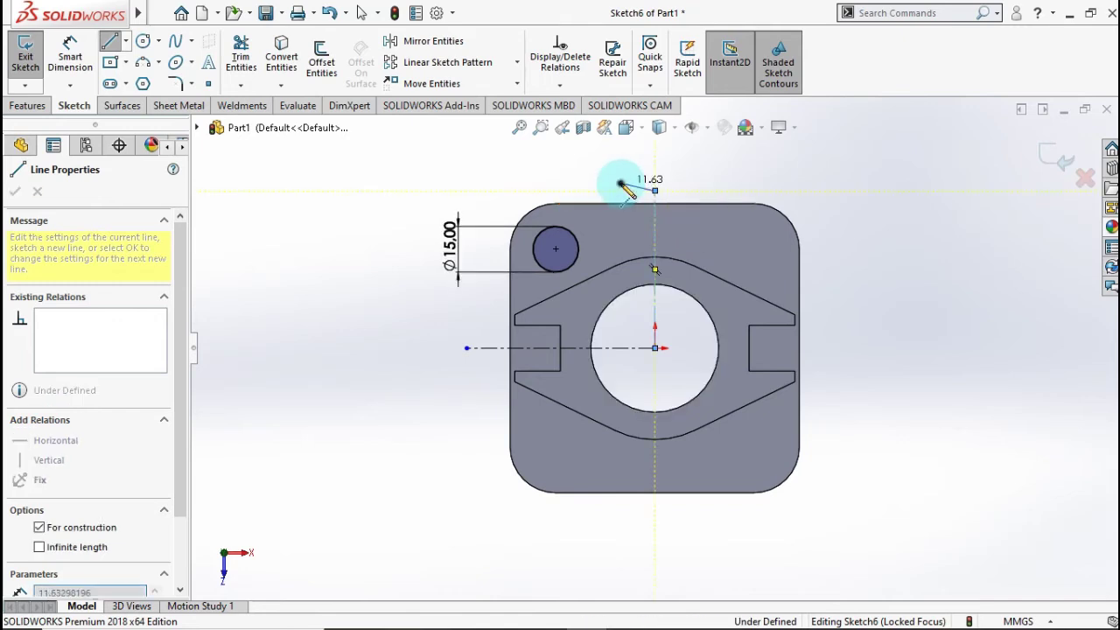
{"action": "key", "text": "Escape"}
- Mirror the 15 mm circle about the vertical centerline with Mirror Entities, keeping the original
{"action": "left_click", "coordinate": [408, 42]}
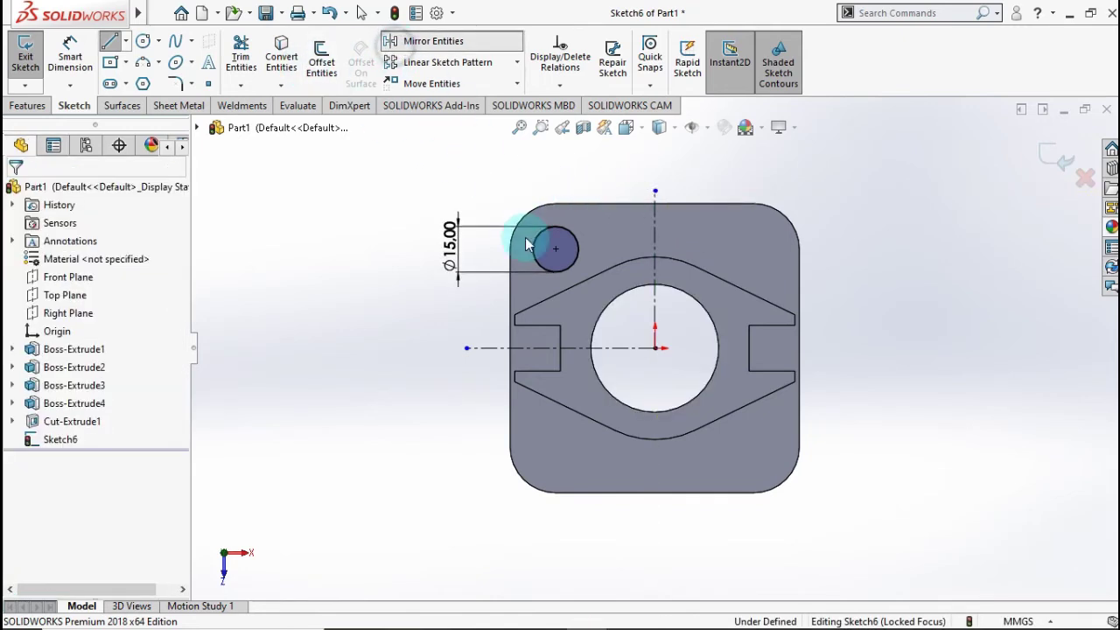
{"action": "left_click", "coordinate": [549, 271]}
{"action": "left_click", "coordinate": [123, 397]}
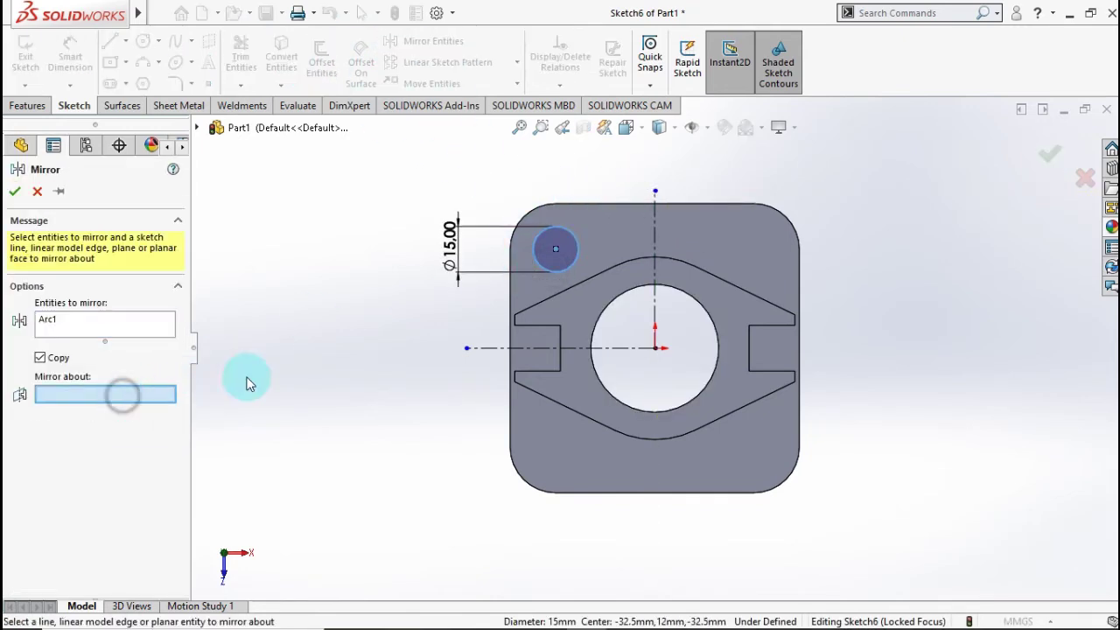
{"action": "left_click", "coordinate": [658, 234]}
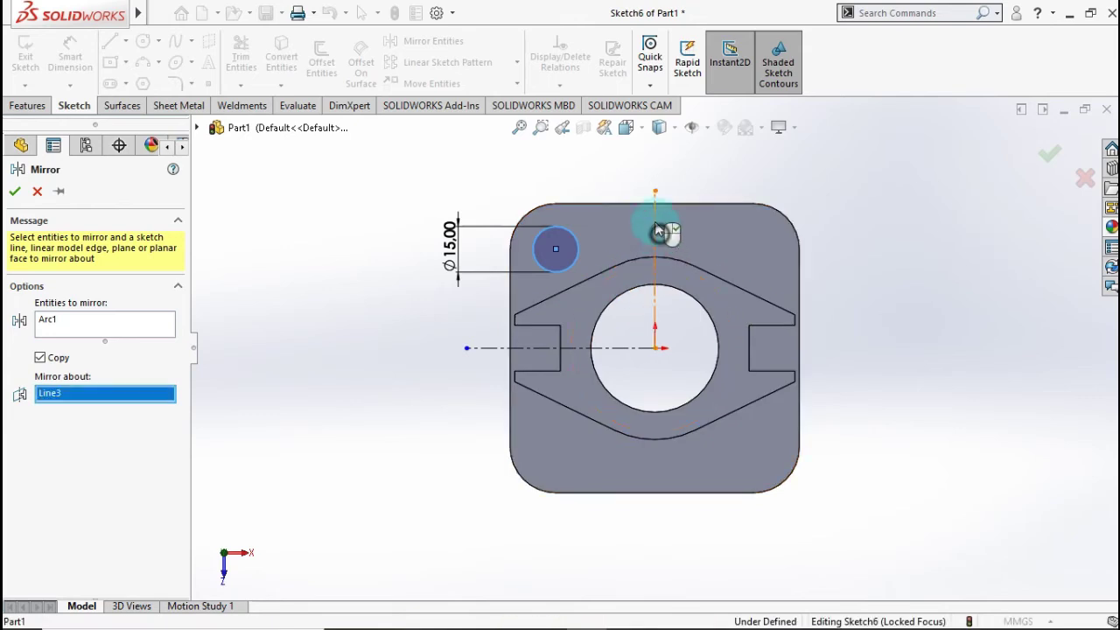
{"action": "left_click", "coordinate": [15, 191]}
- Mirror both 15 mm circles about the horizontal centerline to place circles at the two lower plate corners
{"action": "left_click", "coordinate": [407, 41]}
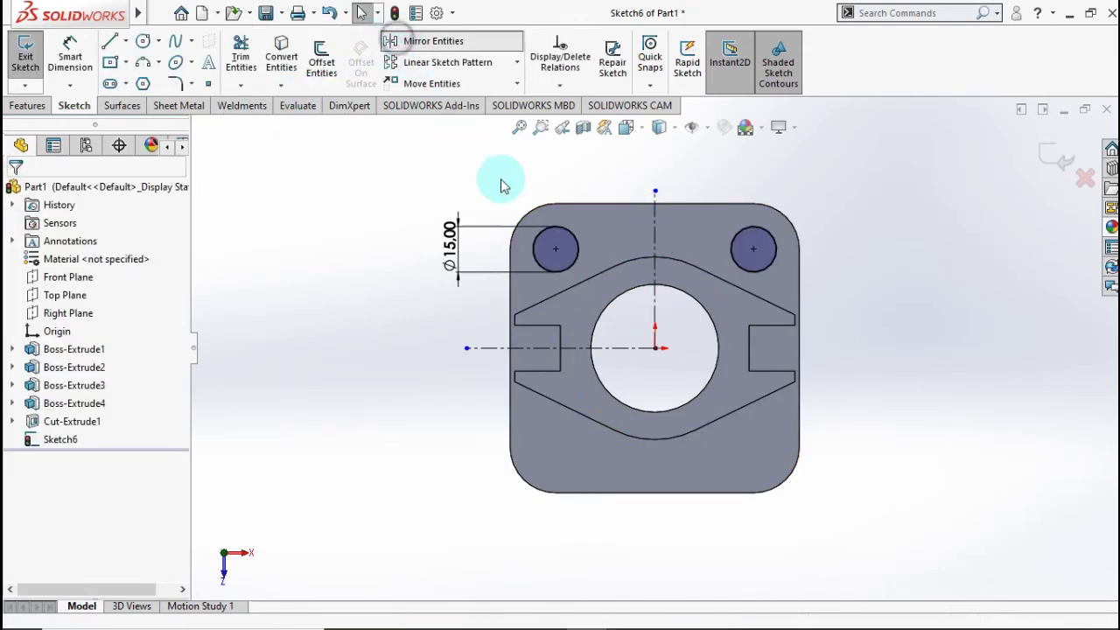
{"action": "left_click", "coordinate": [566, 272]}
{"action": "left_click", "coordinate": [743, 269]}
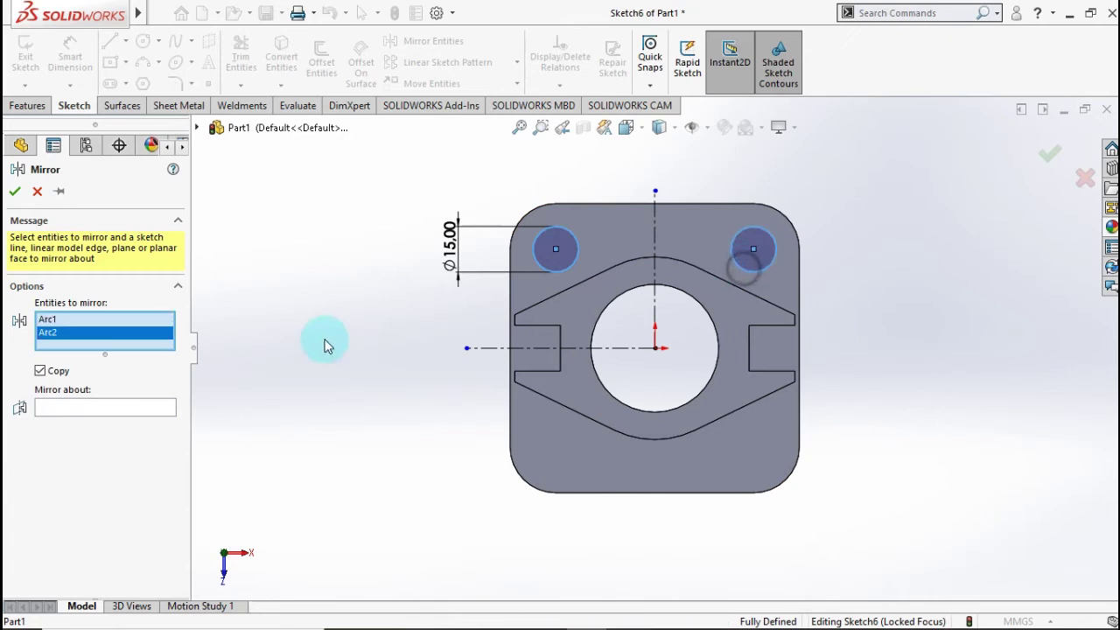
{"action": "left_click", "coordinate": [54, 404]}
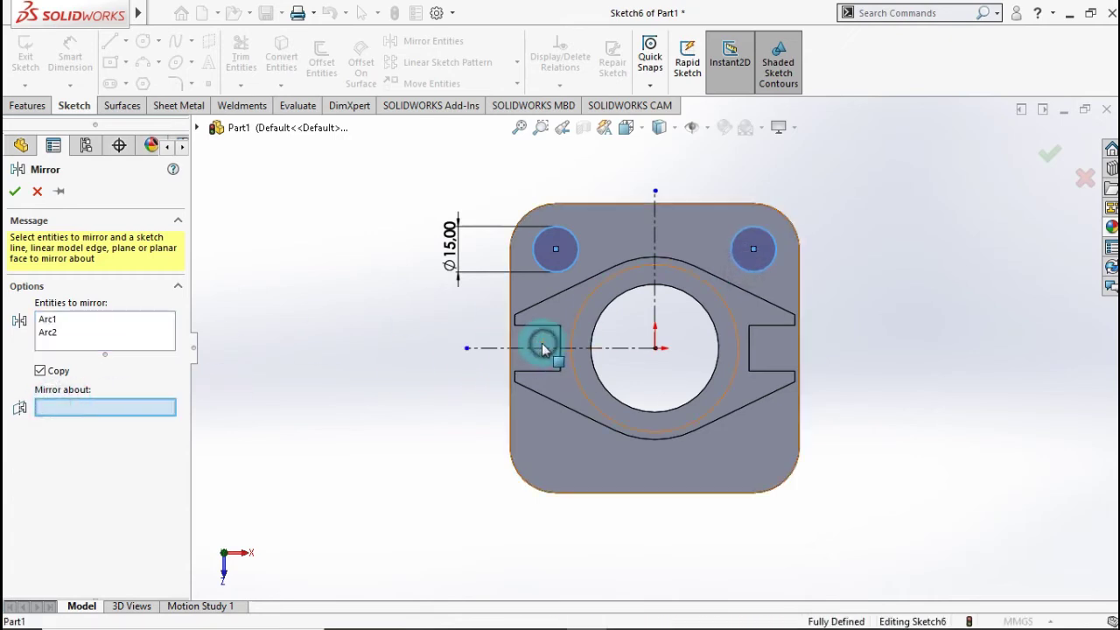
{"action": "left_click", "coordinate": [542, 345]}
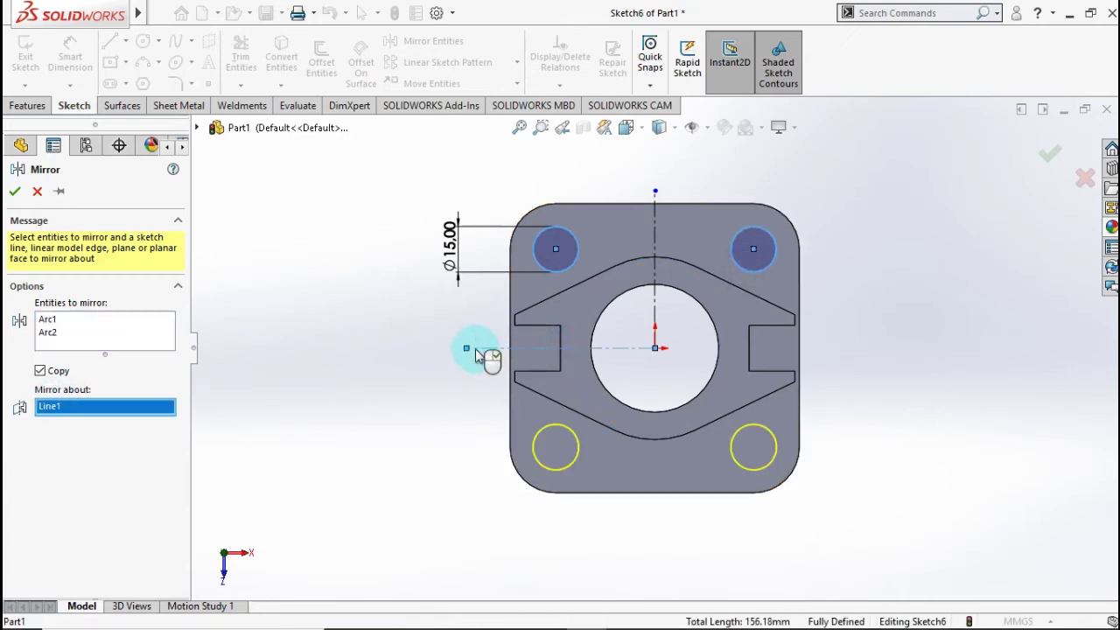
{"action": "left_click", "coordinate": [13, 193]}
- Cut the four corner circles through the base plate with an Extruded Cut set to Through All
{"action": "left_click", "coordinate": [25, 105]}
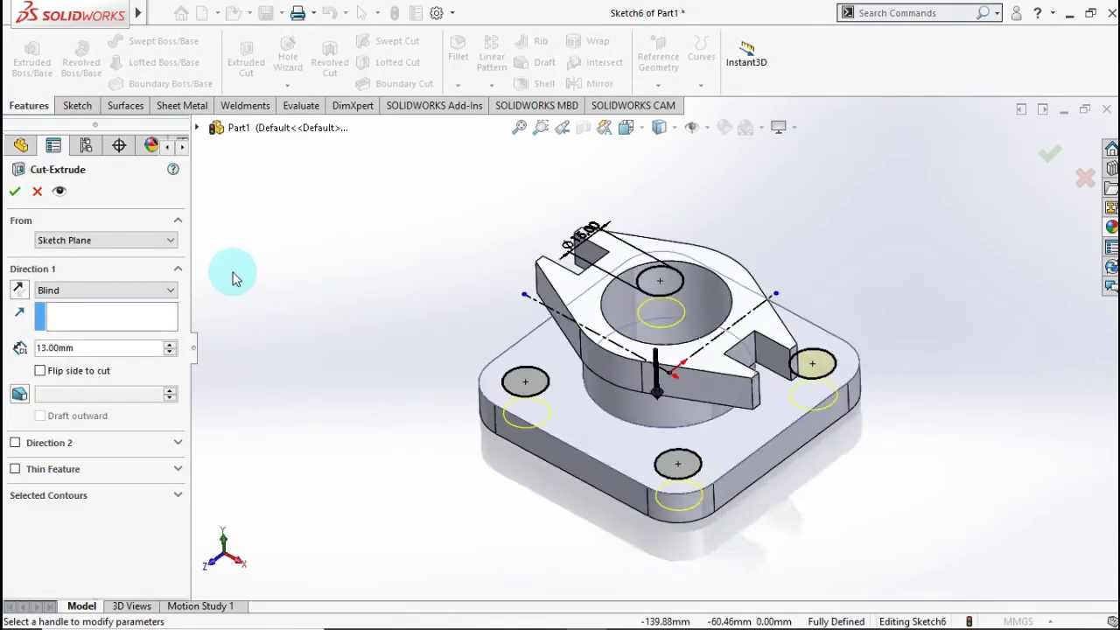
{"action": "left_click", "coordinate": [129, 290]}
{"action": "left_click", "coordinate": [125, 316]}
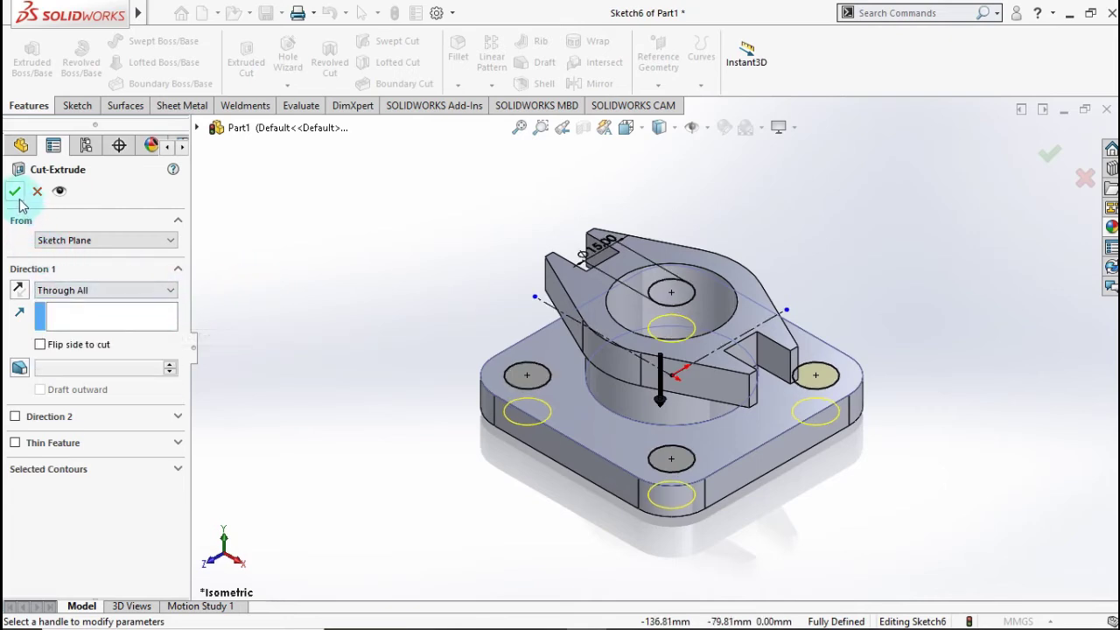
{"action": "key", "text": "Return"}
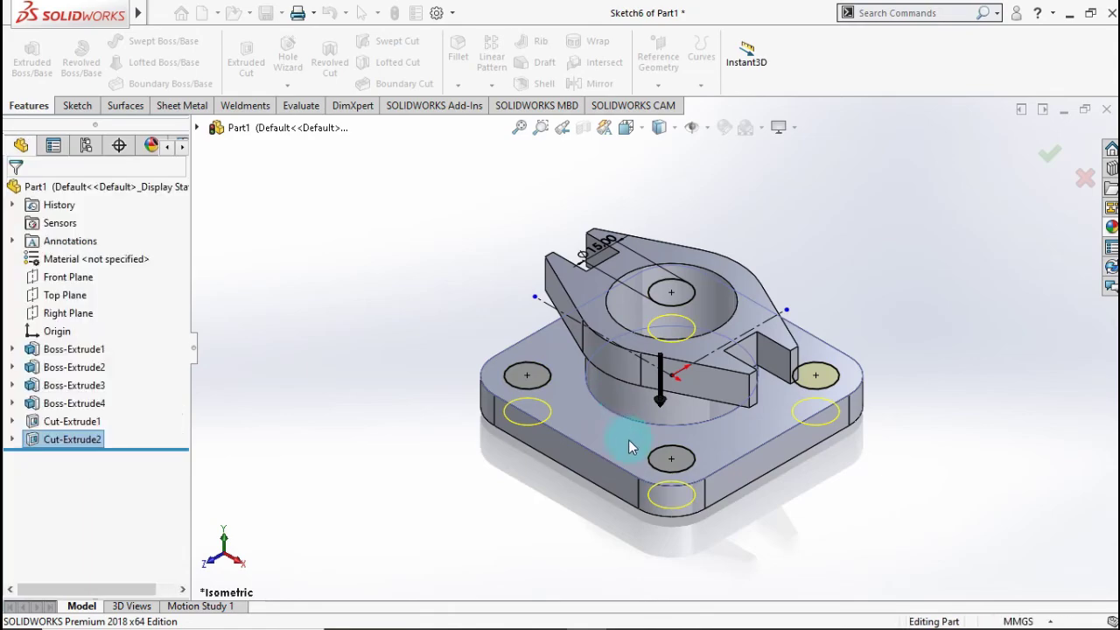
- Fillet the two circular edges where the cylindrical neck meets the top flange and the base plate with a symmetric 2 mm radius
{"action": "scroll", "coordinate": [634, 455], "scroll_direction": "down", "scroll_amount": 4}
{"action": "mouse_move", "coordinate": [636, 464]}
{"action": "middle_mouse_down"}
{"action": "mouse_move", "coordinate": [632, 512]}
{"action": "mouse_move", "coordinate": [645, 430]}
{"action": "mouse_move", "coordinate": [740, 408]}
{"action": "mouse_move", "coordinate": [739, 498]}
{"action": "mouse_move", "coordinate": [712, 280]}
{"action": "mouse_move", "coordinate": [697, 394]}
{"action": "mouse_move", "coordinate": [635, 477]}
{"action": "middle_mouse_up"}
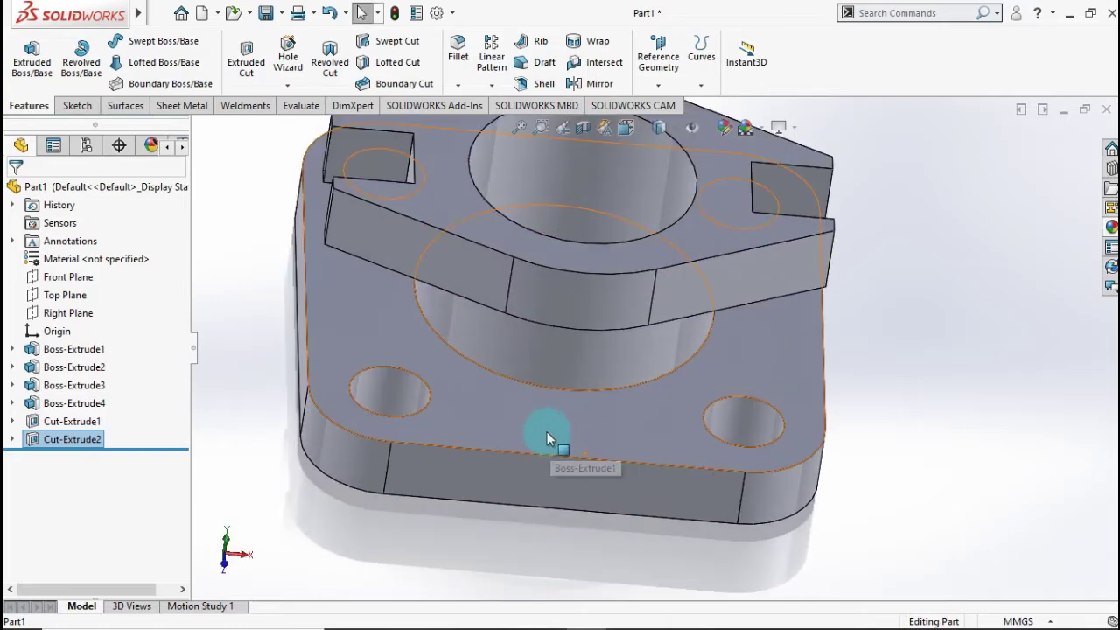
{"action": "left_click", "coordinate": [537, 400]}
{"action": "middle_click_drag", "start_coordinate": [537, 399], "coordinate": [676, 363]}
{"action": "left_click", "coordinate": [775, 373]}
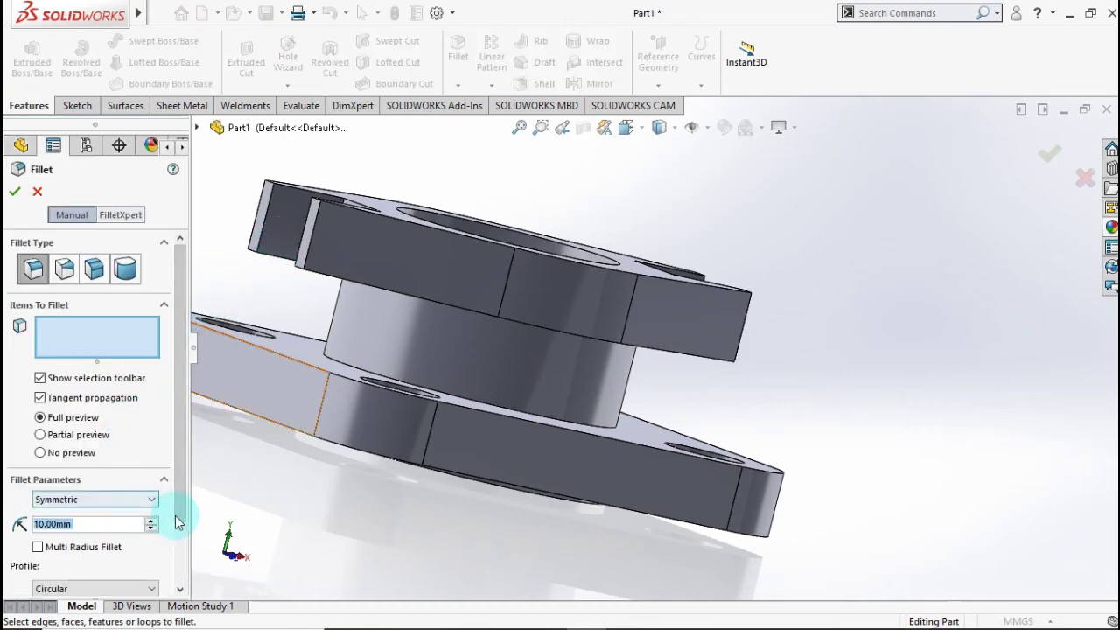
{"action": "left_click", "coordinate": [131, 523]}
{"action": "type", "text": "2"}
{"action": "middle_click_drag", "start_coordinate": [486, 309], "coordinate": [832, 416]}
{"action": "key", "text": "Return"}
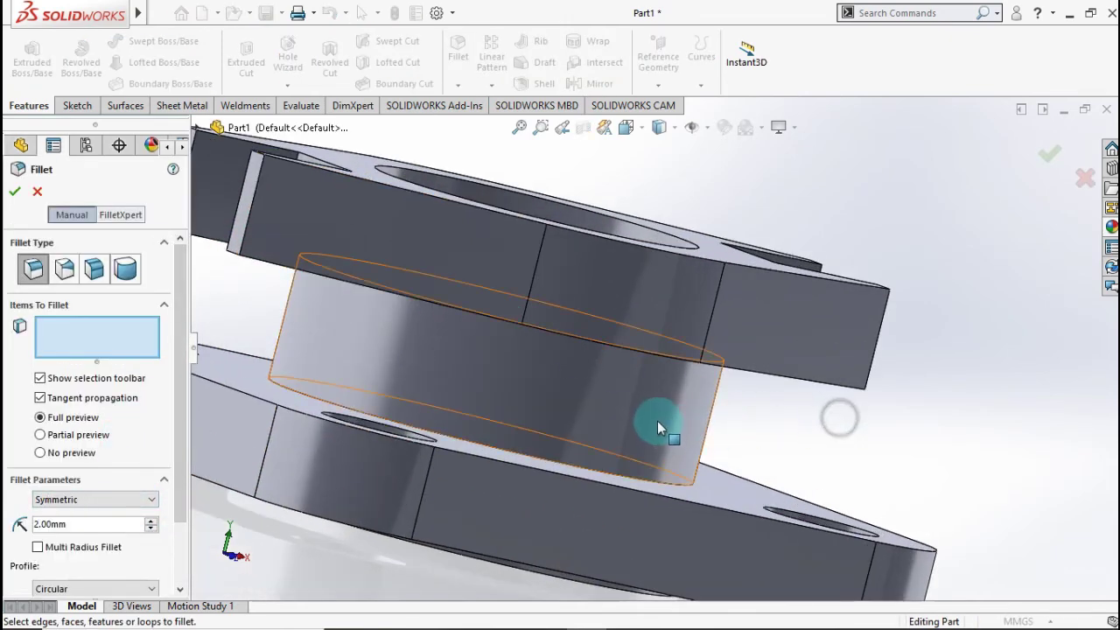
{"action": "middle_click_drag", "start_coordinate": [657, 420], "coordinate": [651, 334]}
{"action": "scroll", "coordinate": [651, 335], "scroll_direction": "down", "scroll_amount": 3}
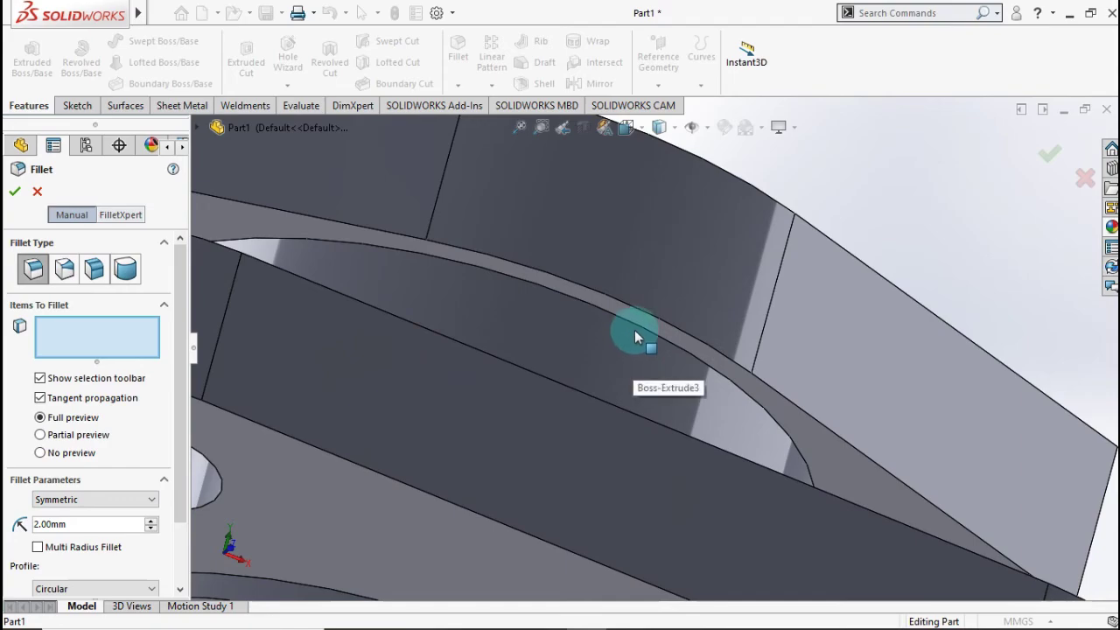
{"action": "left_click", "coordinate": [636, 329]}
{"action": "middle_click_drag", "start_coordinate": [592, 350], "coordinate": [470, 458]}
{"action": "left_click", "coordinate": [513, 500]}
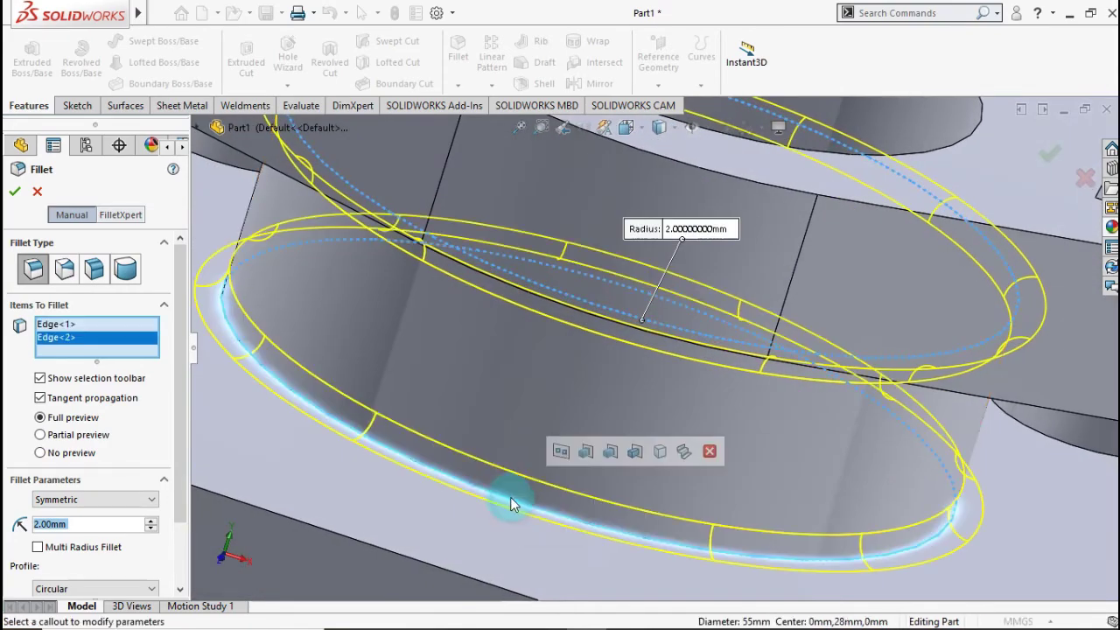
{"action": "scroll", "coordinate": [510, 497], "scroll_direction": "up", "scroll_amount": 3}
{"action": "left_click", "coordinate": [14, 191]}
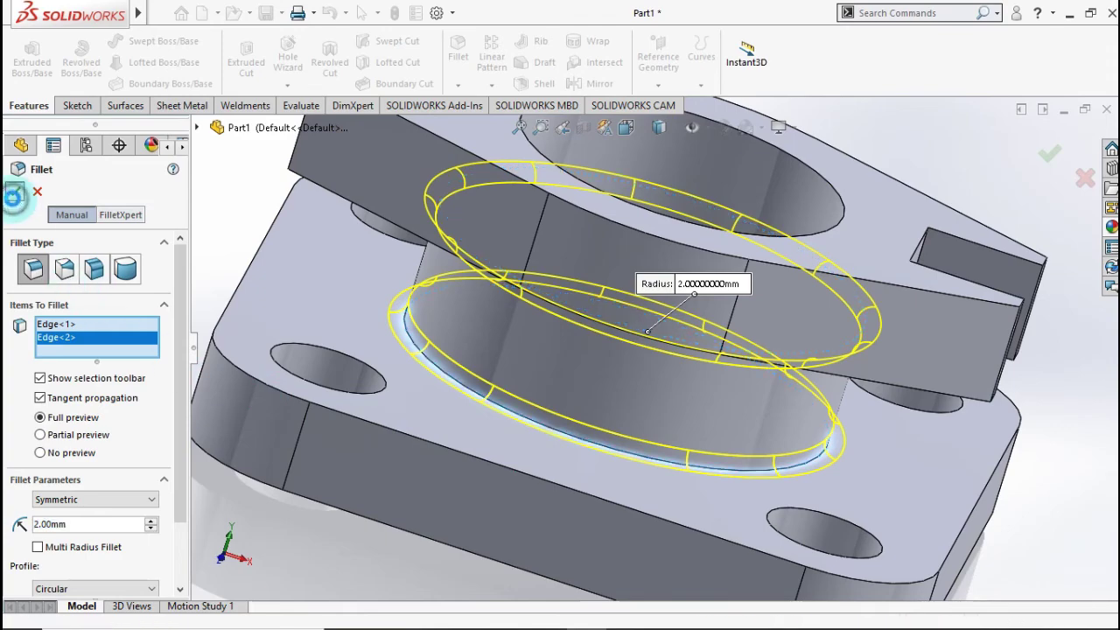
- Apply the polished copper appearance from the metal appearances to the whole part
{"action": "scroll", "coordinate": [549, 289], "scroll_direction": "up", "scroll_amount": 5}
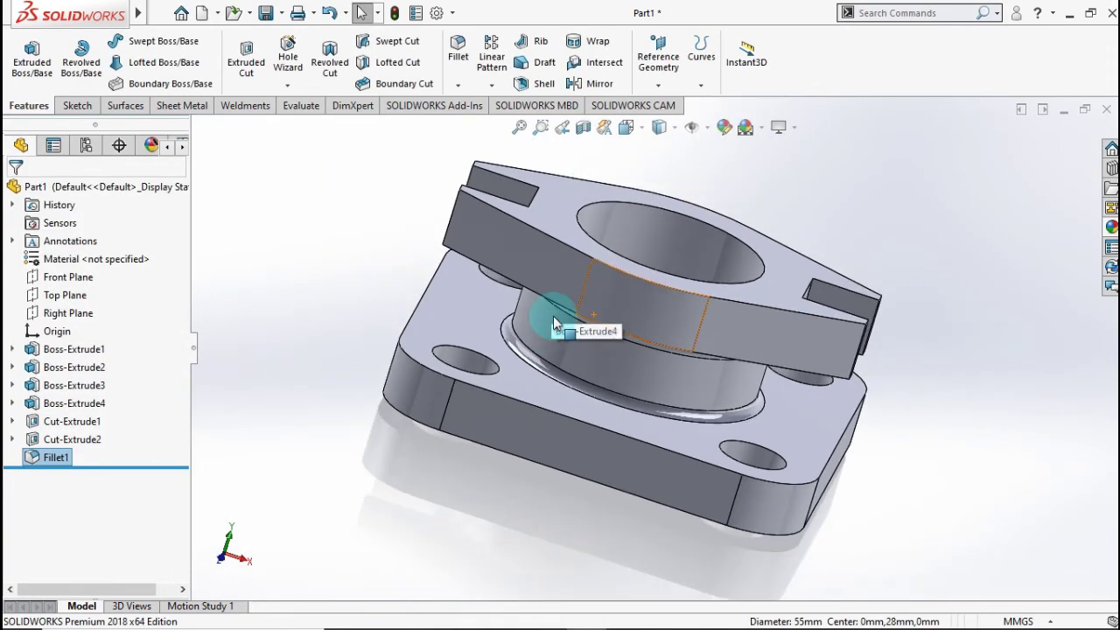
{"action": "middle_click_drag", "start_coordinate": [554, 324], "coordinate": [425, 365]}
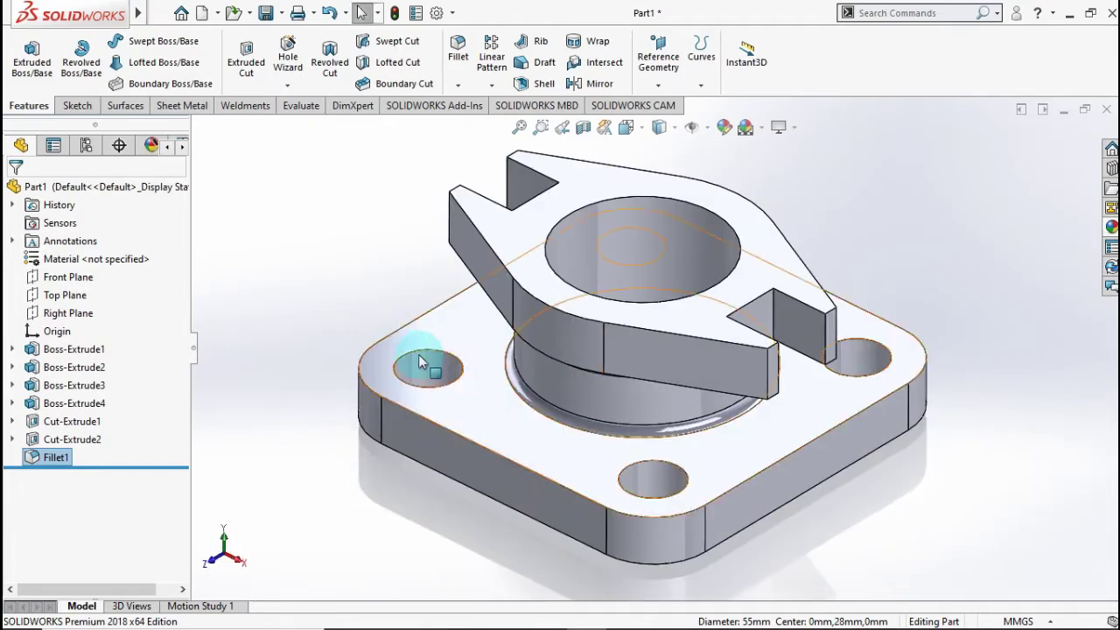
{"action": "key", "text": "ctrl+7"}
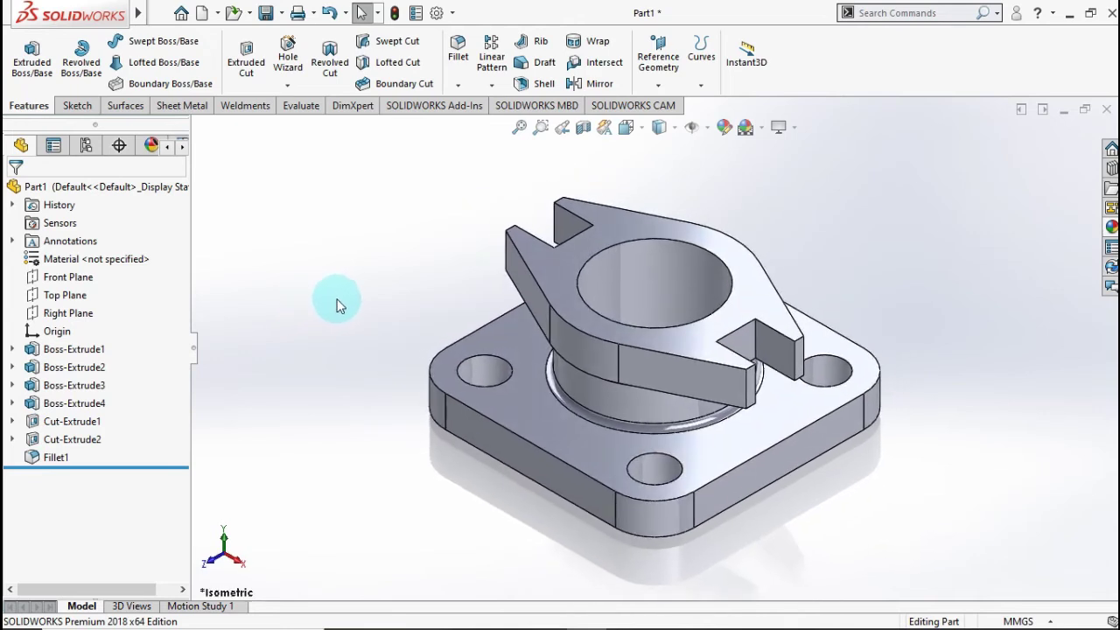
{"action": "left_click", "coordinate": [155, 193]}
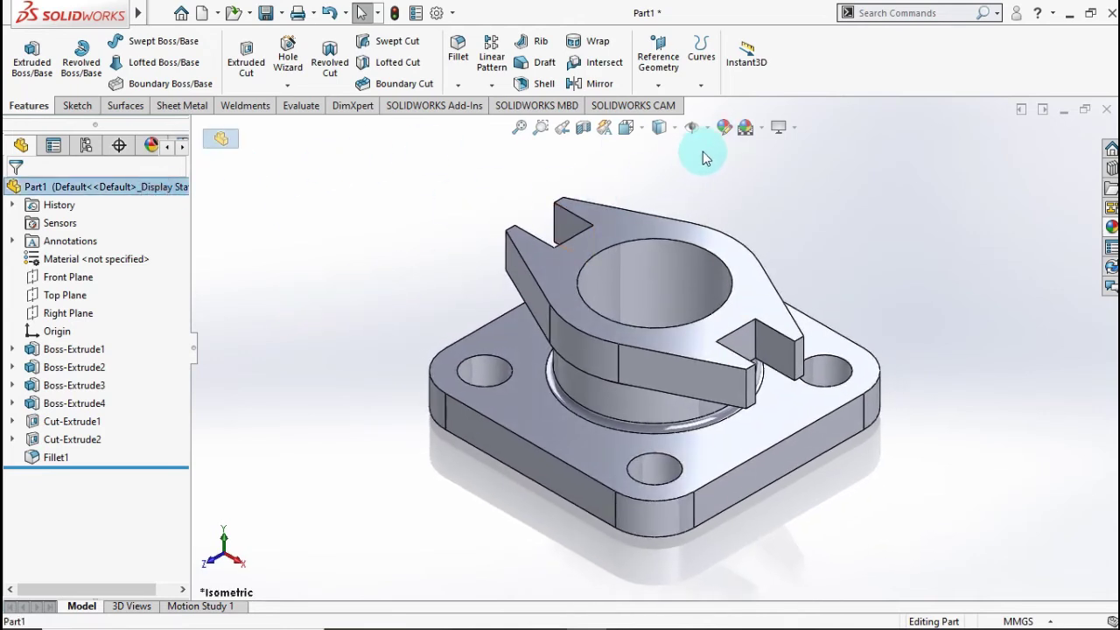
{"action": "left_click", "coordinate": [1052, 254]}
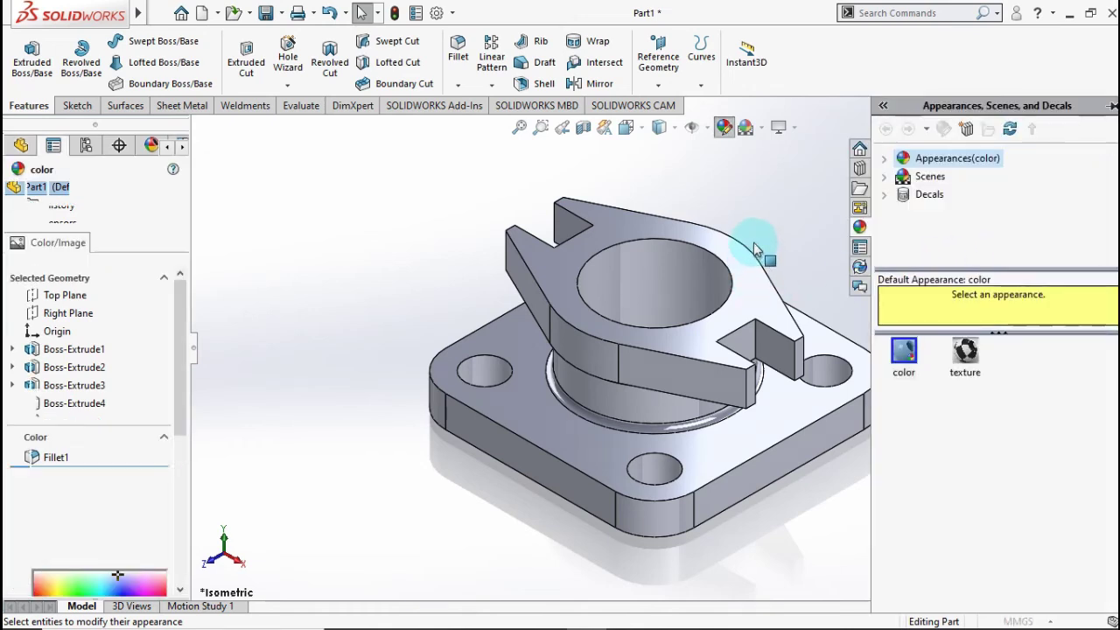
{"action": "left_click", "coordinate": [884, 158]}
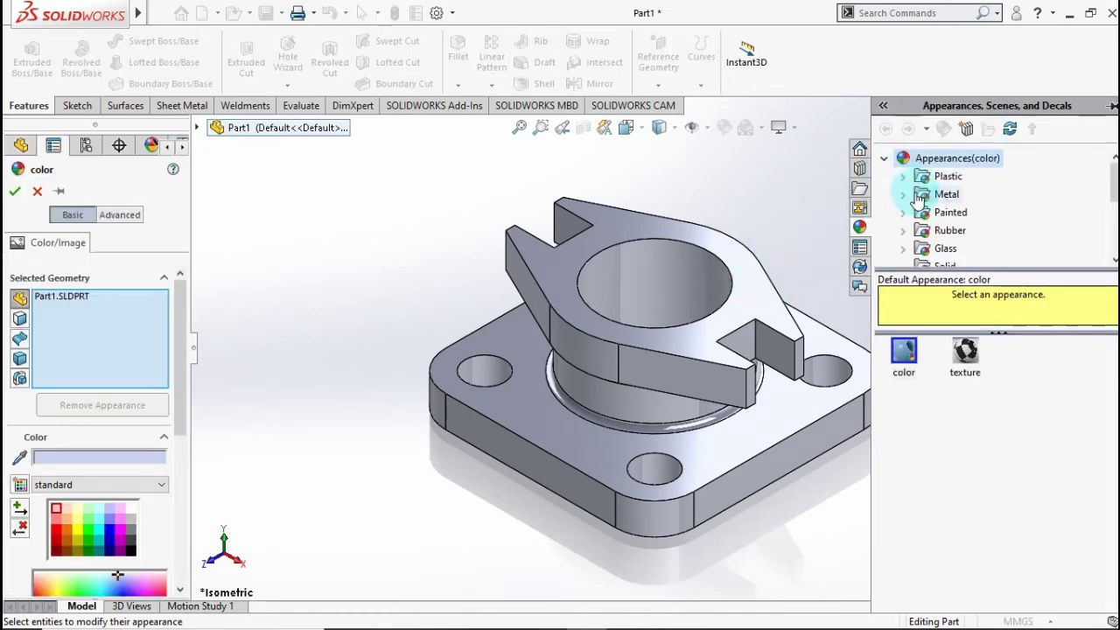
{"action": "left_click", "coordinate": [904, 195]}
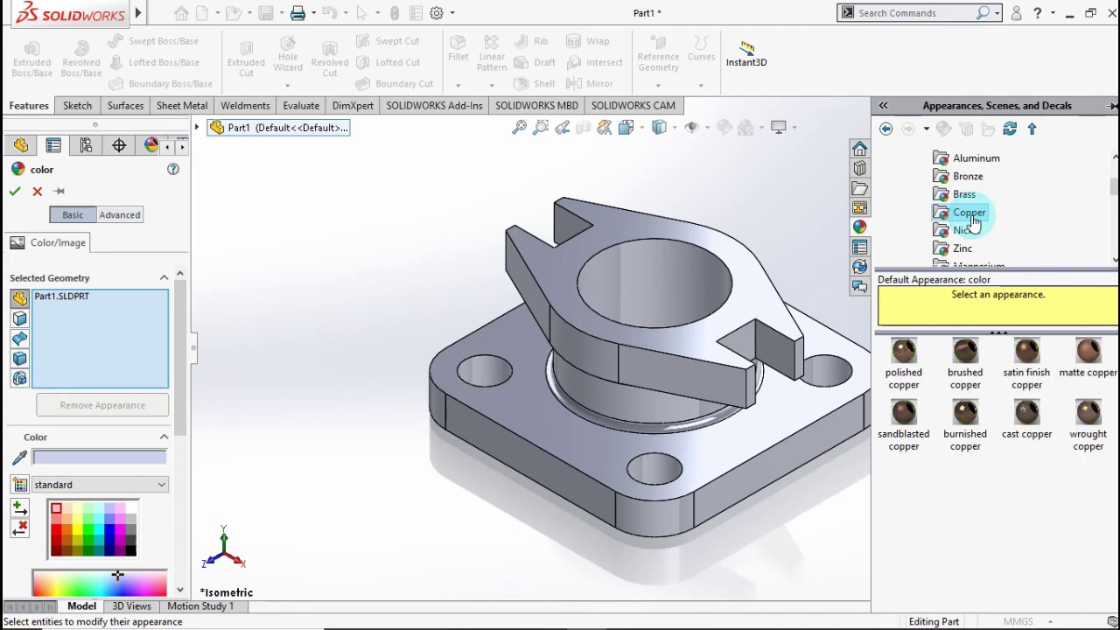
{"action": "left_click", "coordinate": [908, 359]}
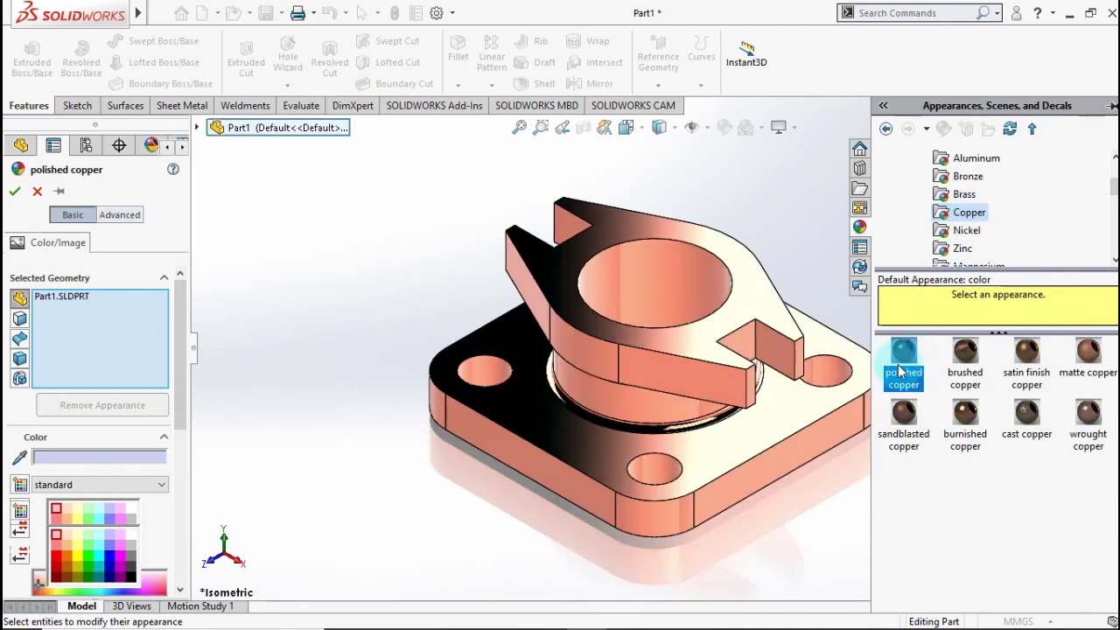
{"action": "left_click", "coordinate": [966, 354]}
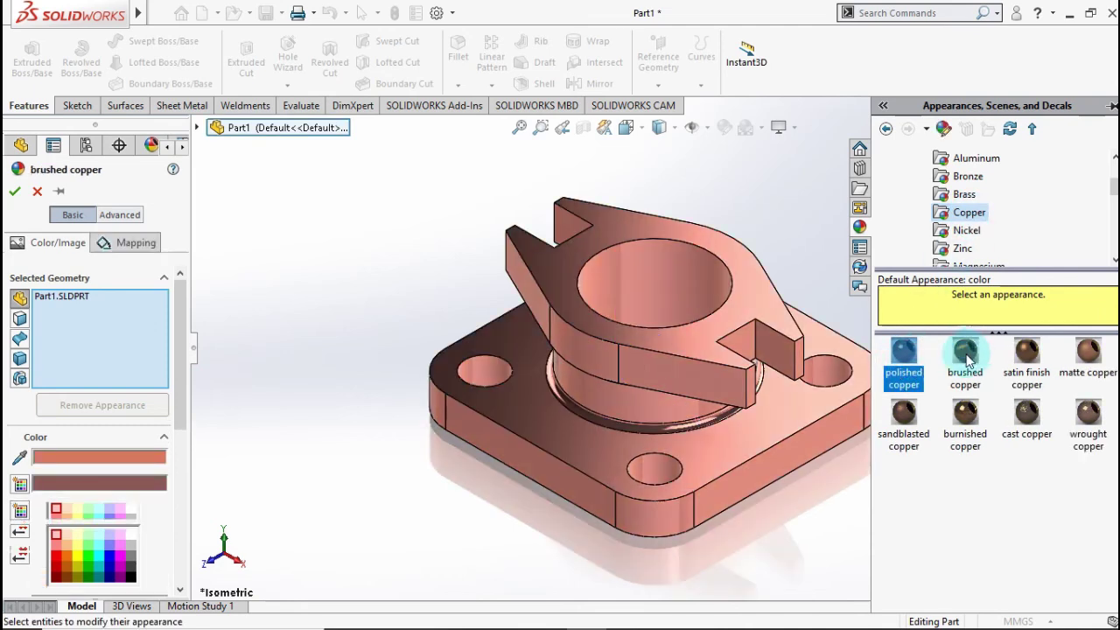
{"action": "left_click", "coordinate": [904, 364]}
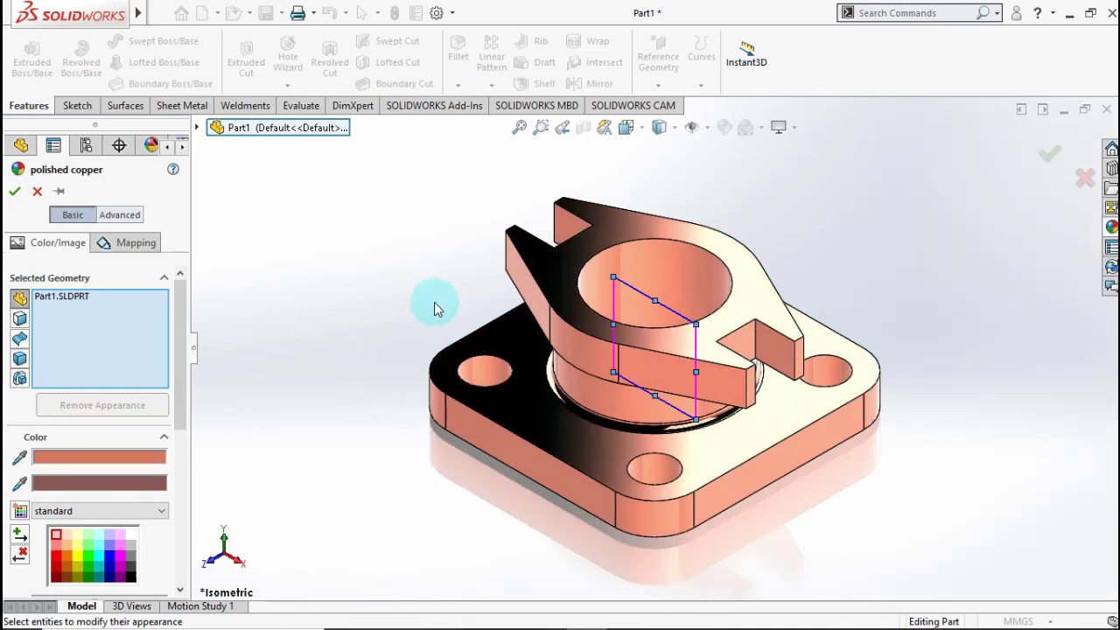
{"action": "left_click", "coordinate": [14, 194]}
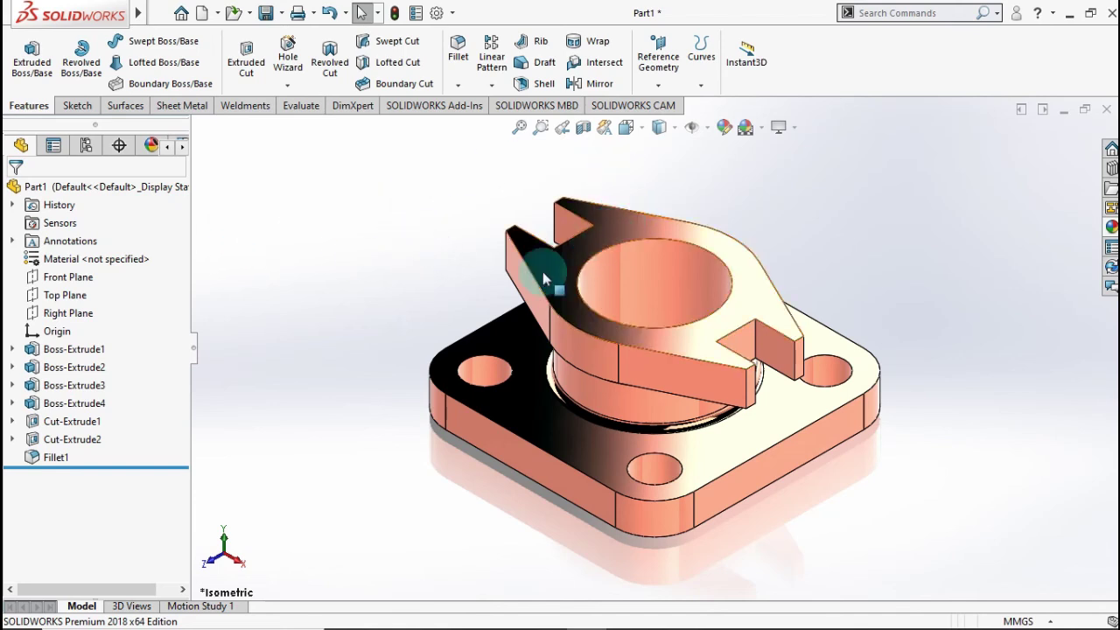
- Create a zonal section view cutting a quarter out of the part, with Front Plane as Section 1 and Right Plane as Section 2
{"action": "left_click", "coordinate": [583, 143]}
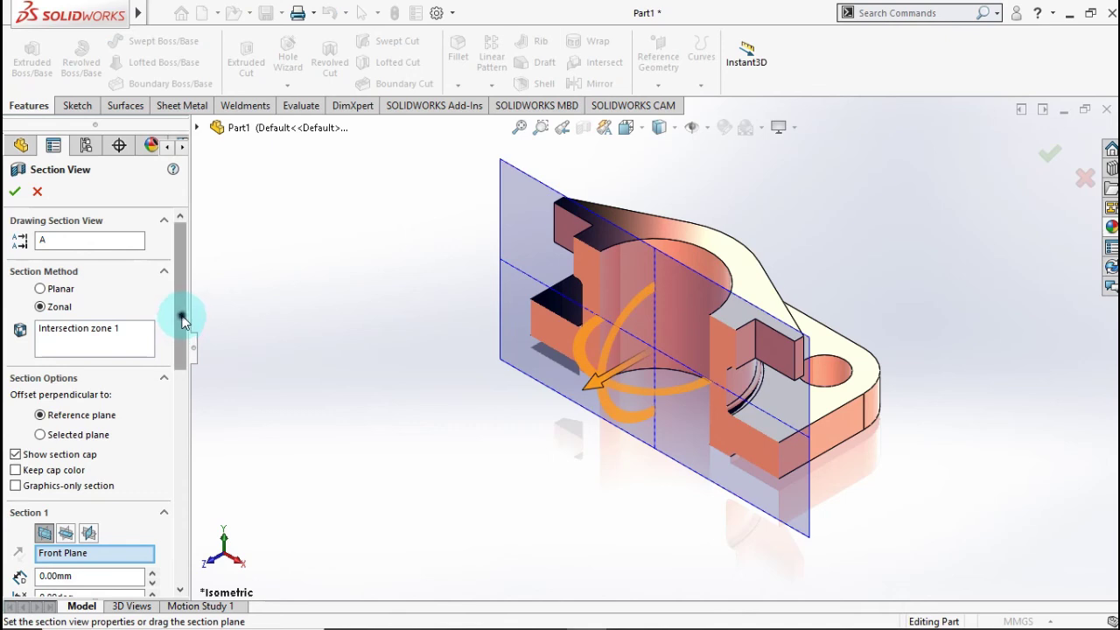
{"action": "left_click_drag", "start_coordinate": [182, 321], "coordinate": [173, 405]}
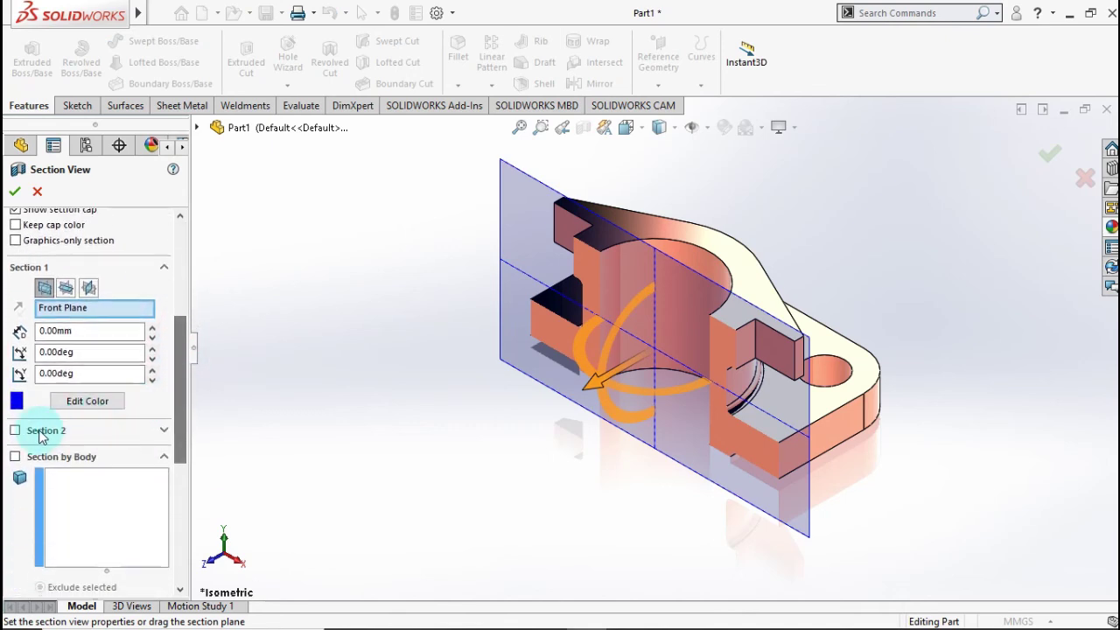
{"action": "left_click", "coordinate": [16, 430]}
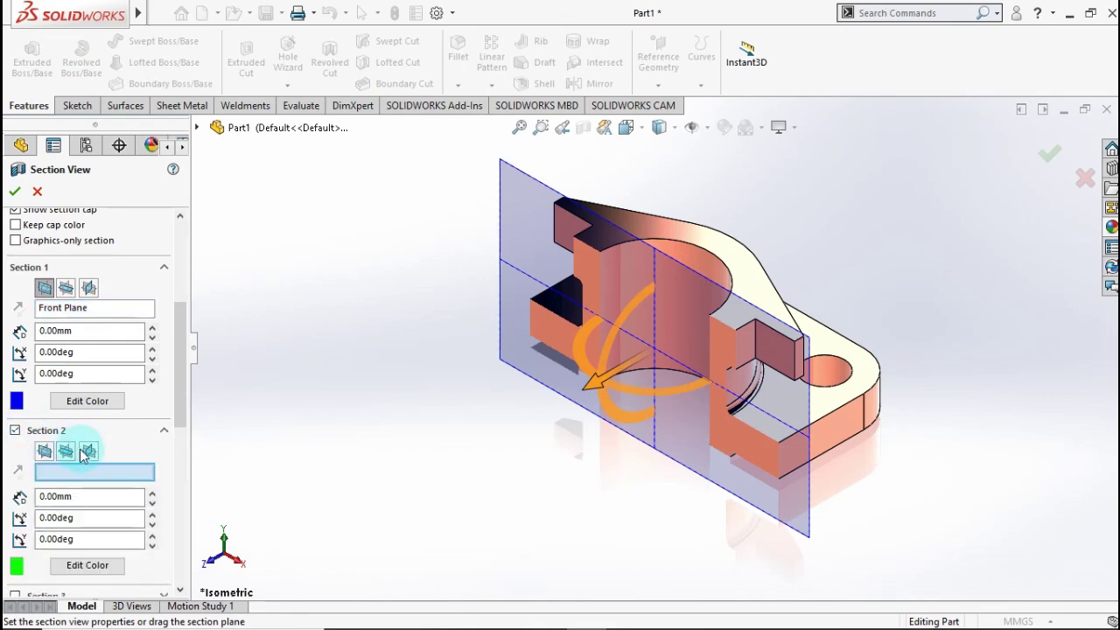
{"action": "left_click", "coordinate": [88, 449]}
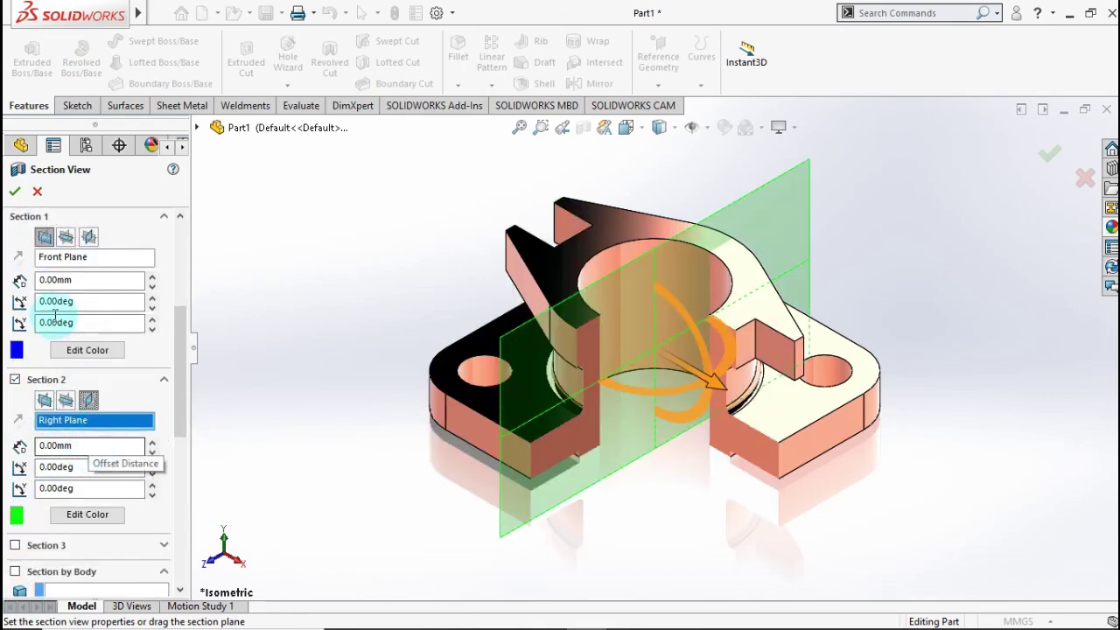
{"action": "left_click", "coordinate": [16, 192]}
{"action": "mouse_move", "coordinate": [408, 420]}
{"action": "middle_mouse_down"}
{"action": "mouse_move", "coordinate": [423, 247]}
{"action": "mouse_move", "coordinate": [399, 349]}
{"action": "mouse_move", "coordinate": [394, 230]}
{"action": "mouse_move", "coordinate": [379, 295]}
{"action": "mouse_move", "coordinate": [380, 515]}
{"action": "mouse_move", "coordinate": [539, 451]}
{"action": "mouse_move", "coordinate": [600, 565]}
{"action": "mouse_move", "coordinate": [649, 565]}
{"action": "mouse_move", "coordinate": [533, 452]}
{"action": "mouse_move", "coordinate": [445, 555]}
{"action": "mouse_move", "coordinate": [367, 554]}
{"action": "middle_mouse_up"}
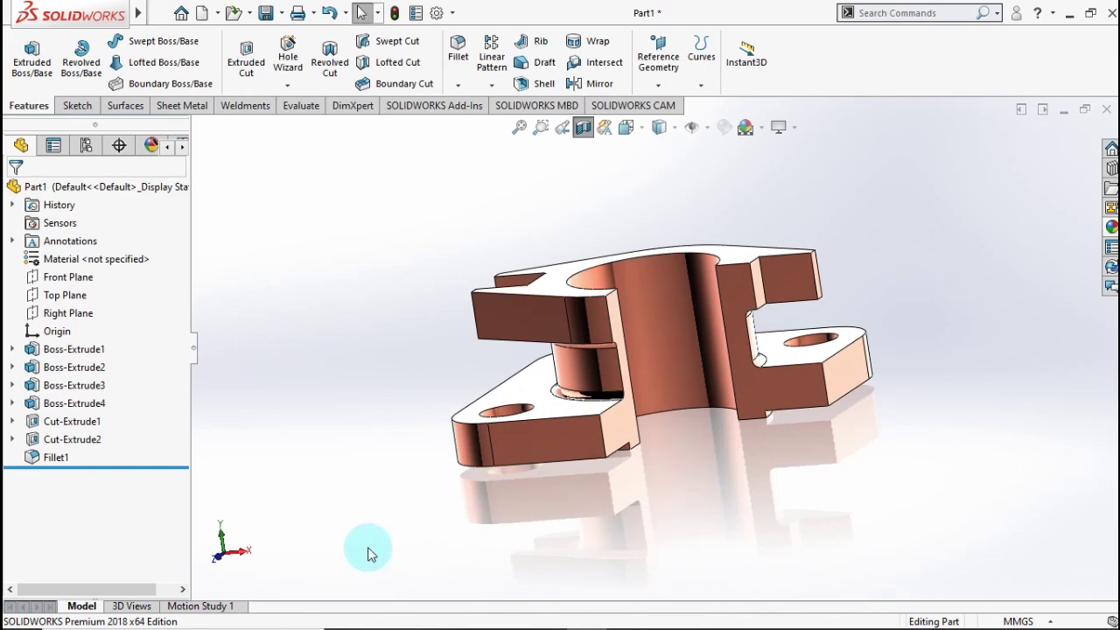
{"action": "key", "text": "ctrl+7"}
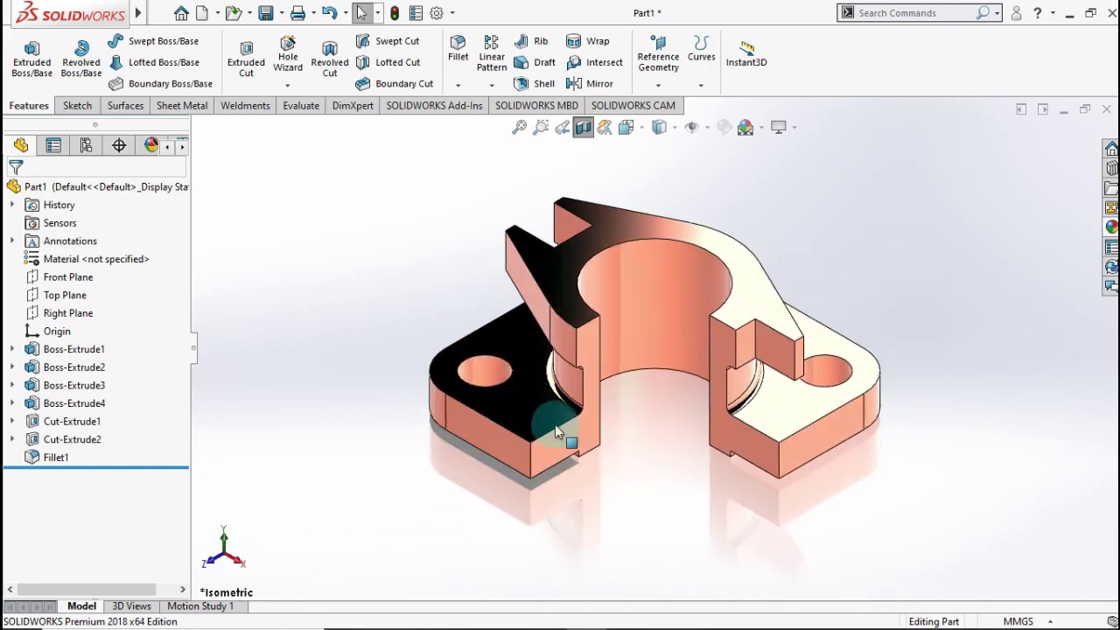
{"action": "scroll", "coordinate": [639, 411], "scroll_direction": "up", "scroll_amount": 2}
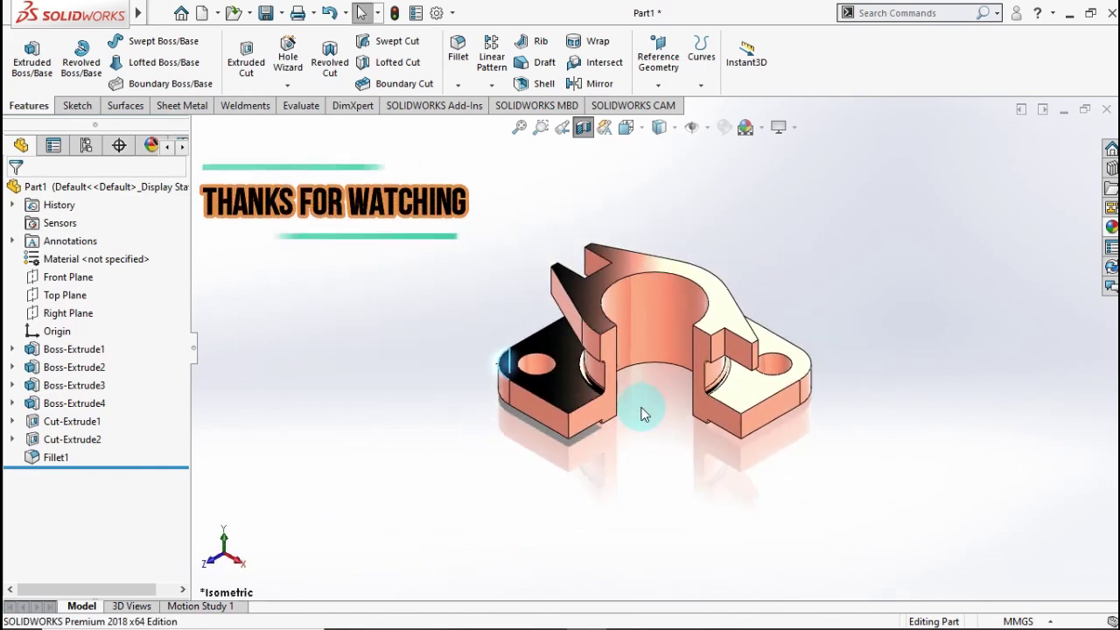
{"action": "scroll", "coordinate": [623, 402], "scroll_direction": "down", "scroll_amount": 3}
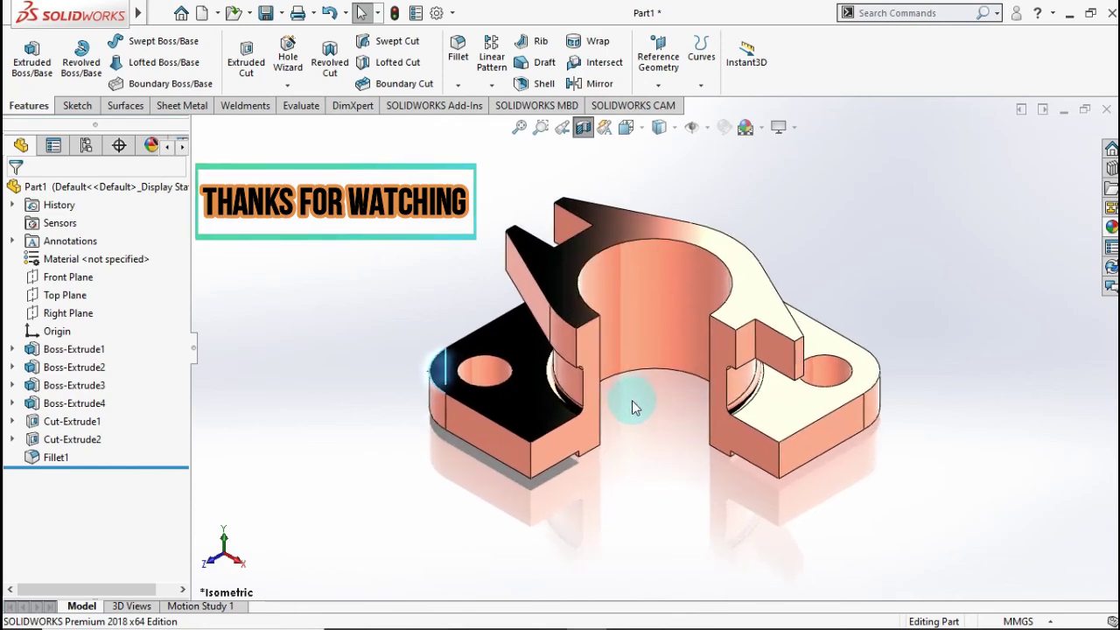